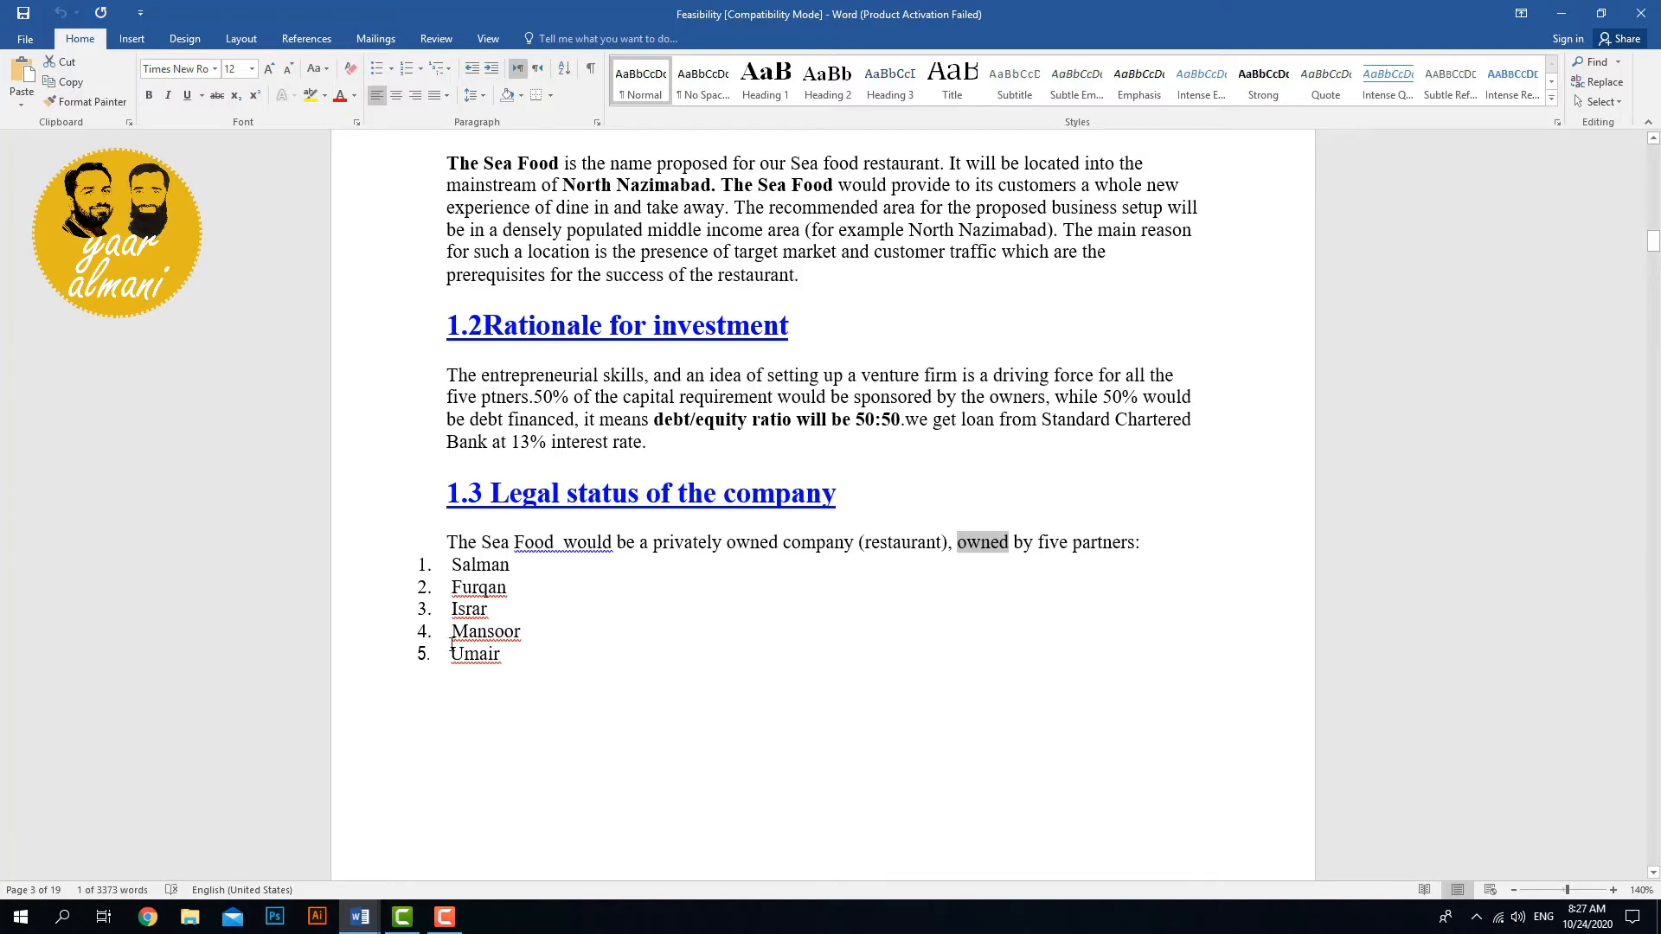
Copy the fifth partner's name from the numbered list and paste it on a new line below the list.
left_click_drag(449, 653, 507, 653)
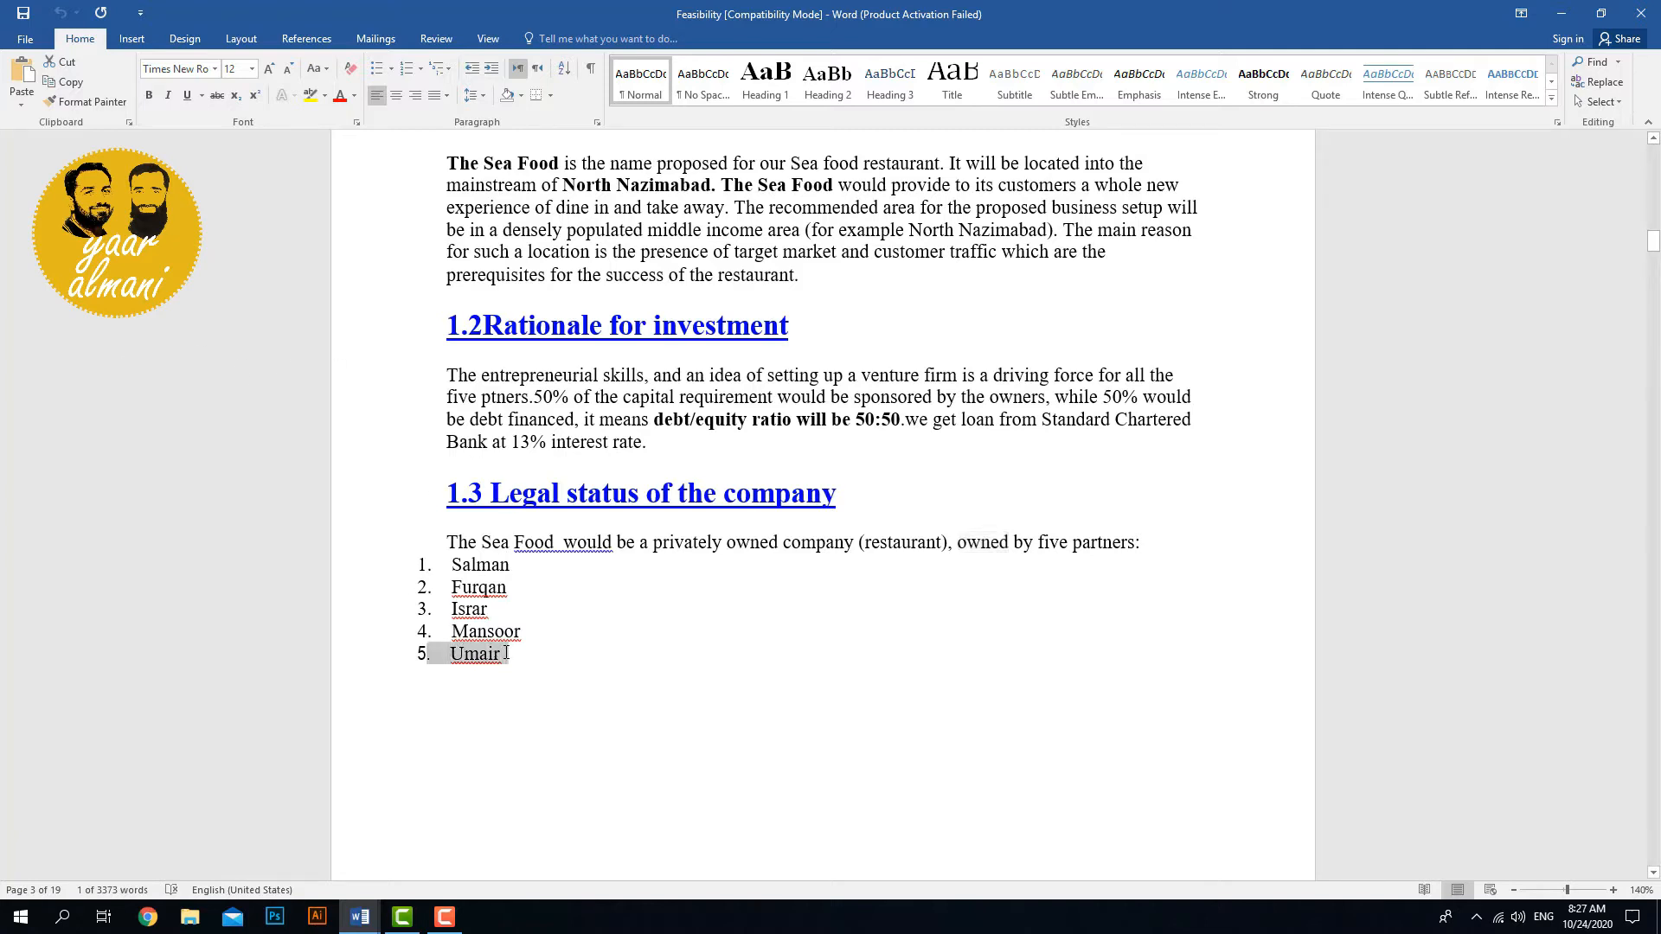
left_click(64, 84)
left_click(475, 693)
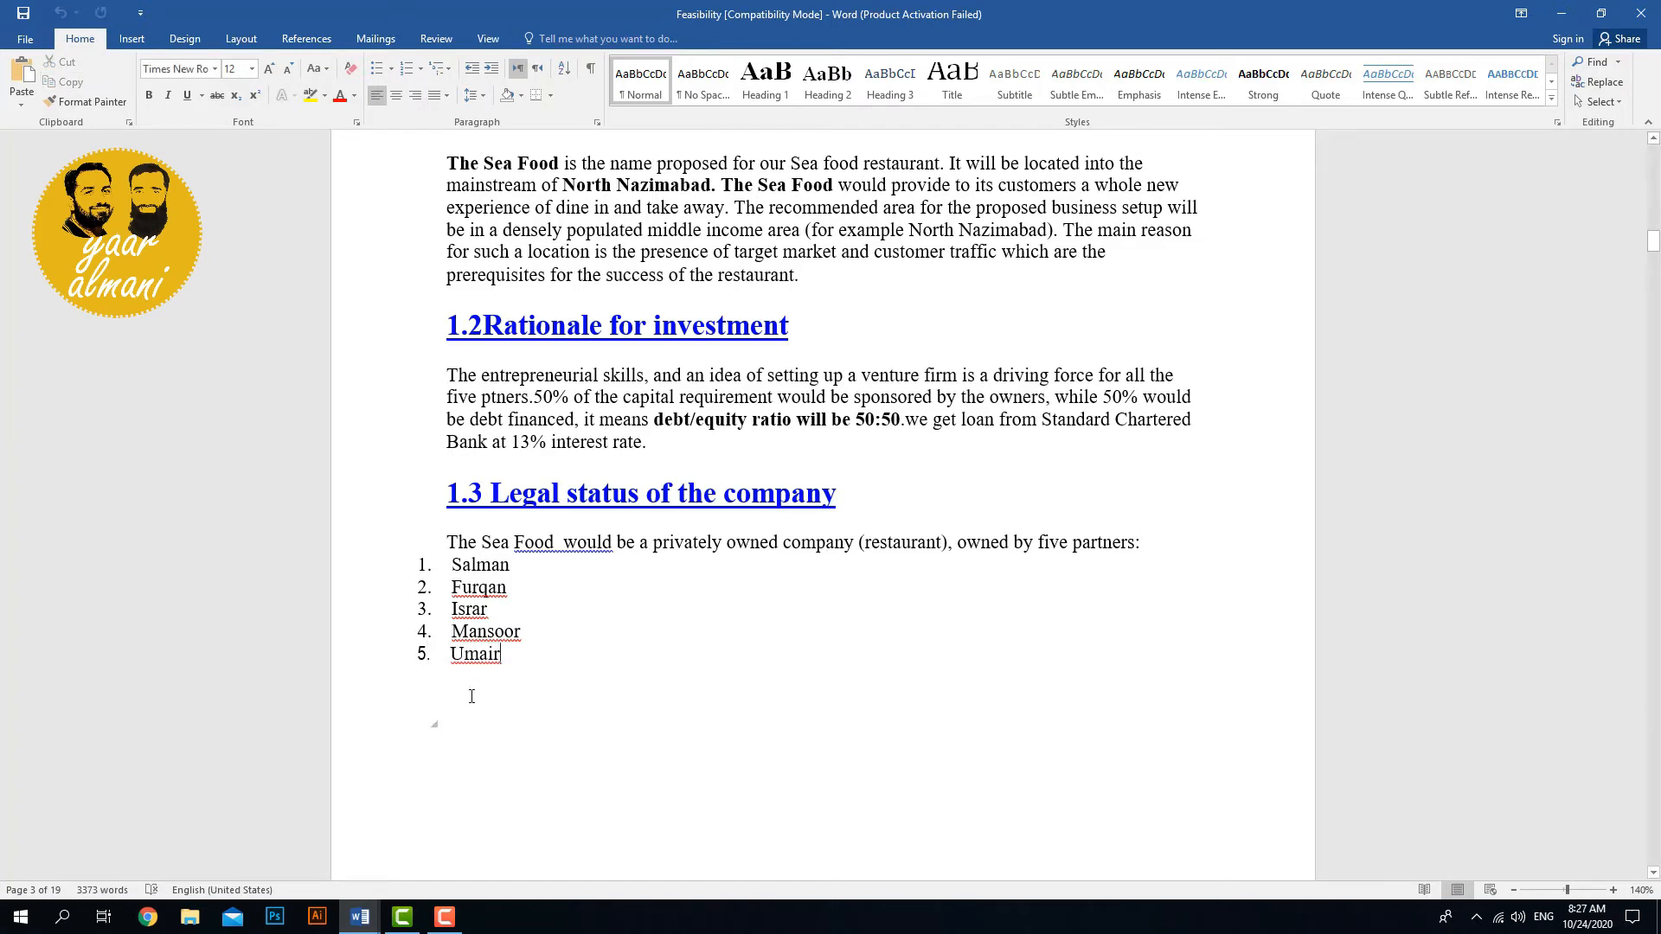
key("Return")
left_click(21, 76)
Move the pasted partner's name from below the list to the end of the sentence ending "owned by five partners:".
left_click_drag(440, 676, 500, 676)
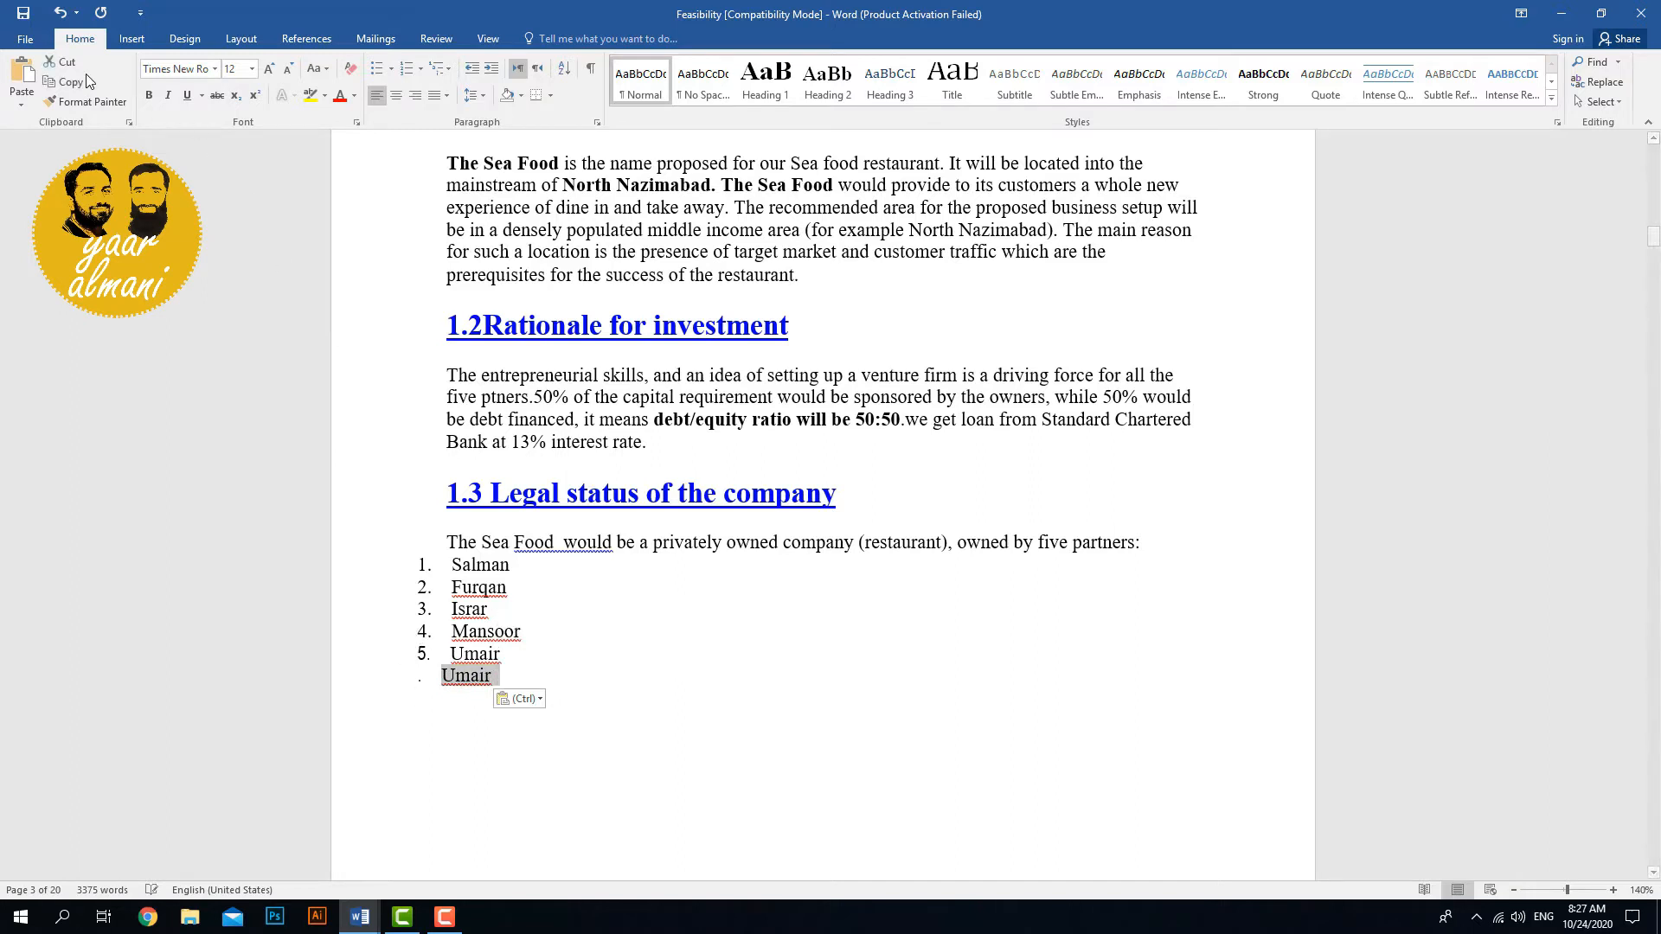
left_click(68, 65)
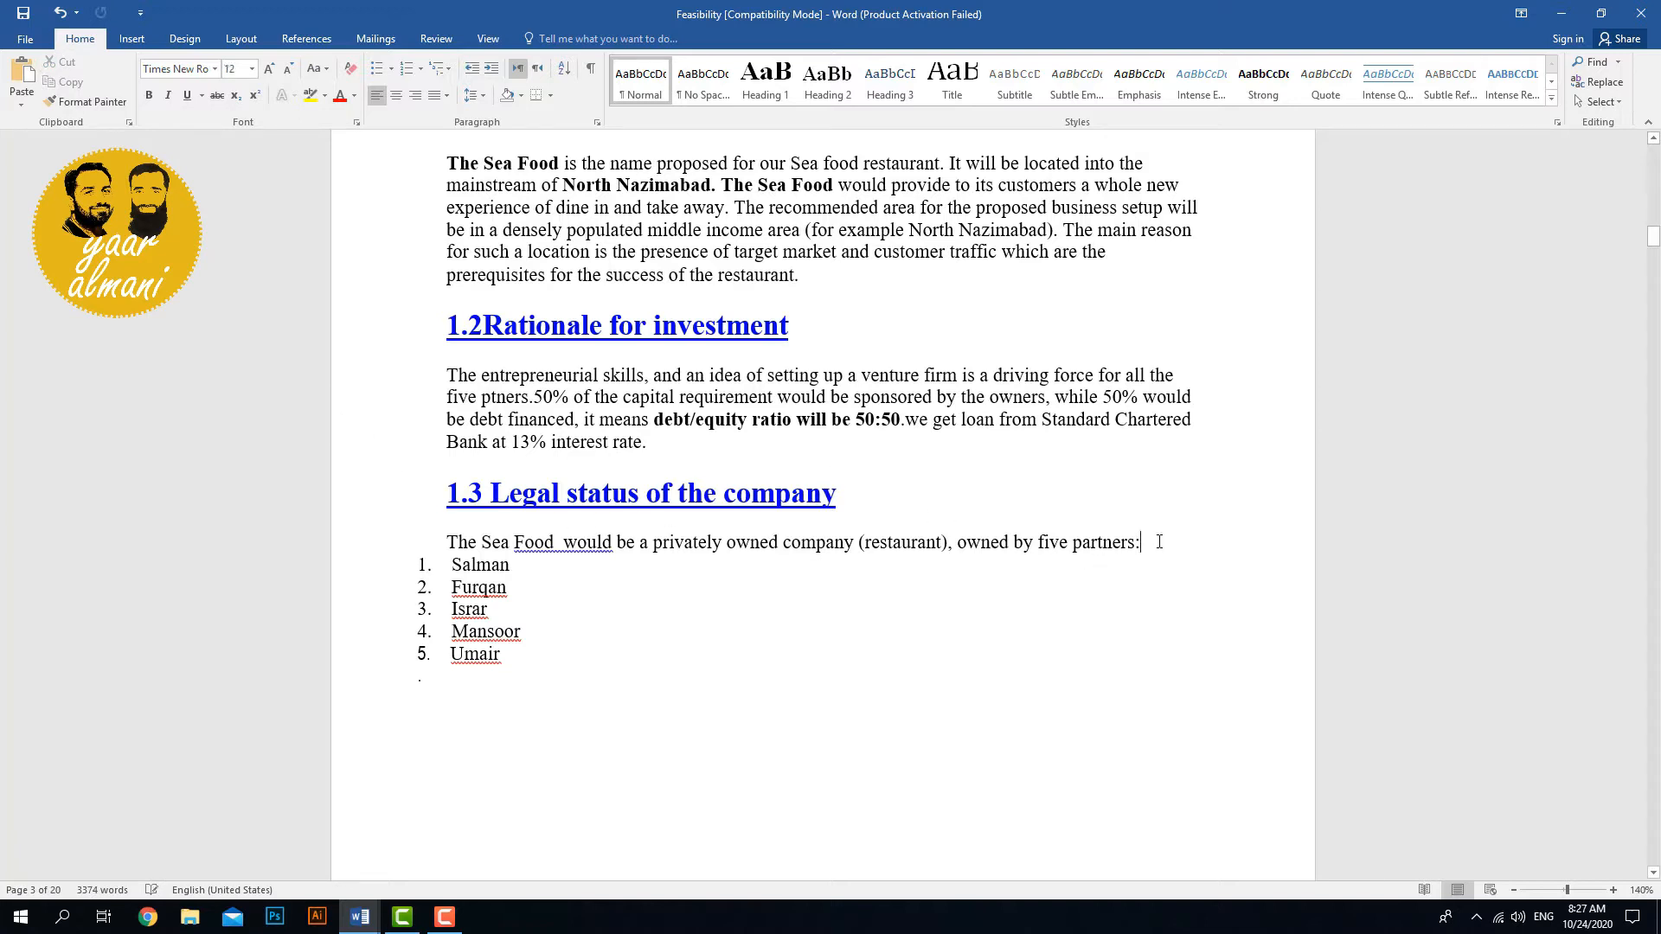
left_click(22, 76)
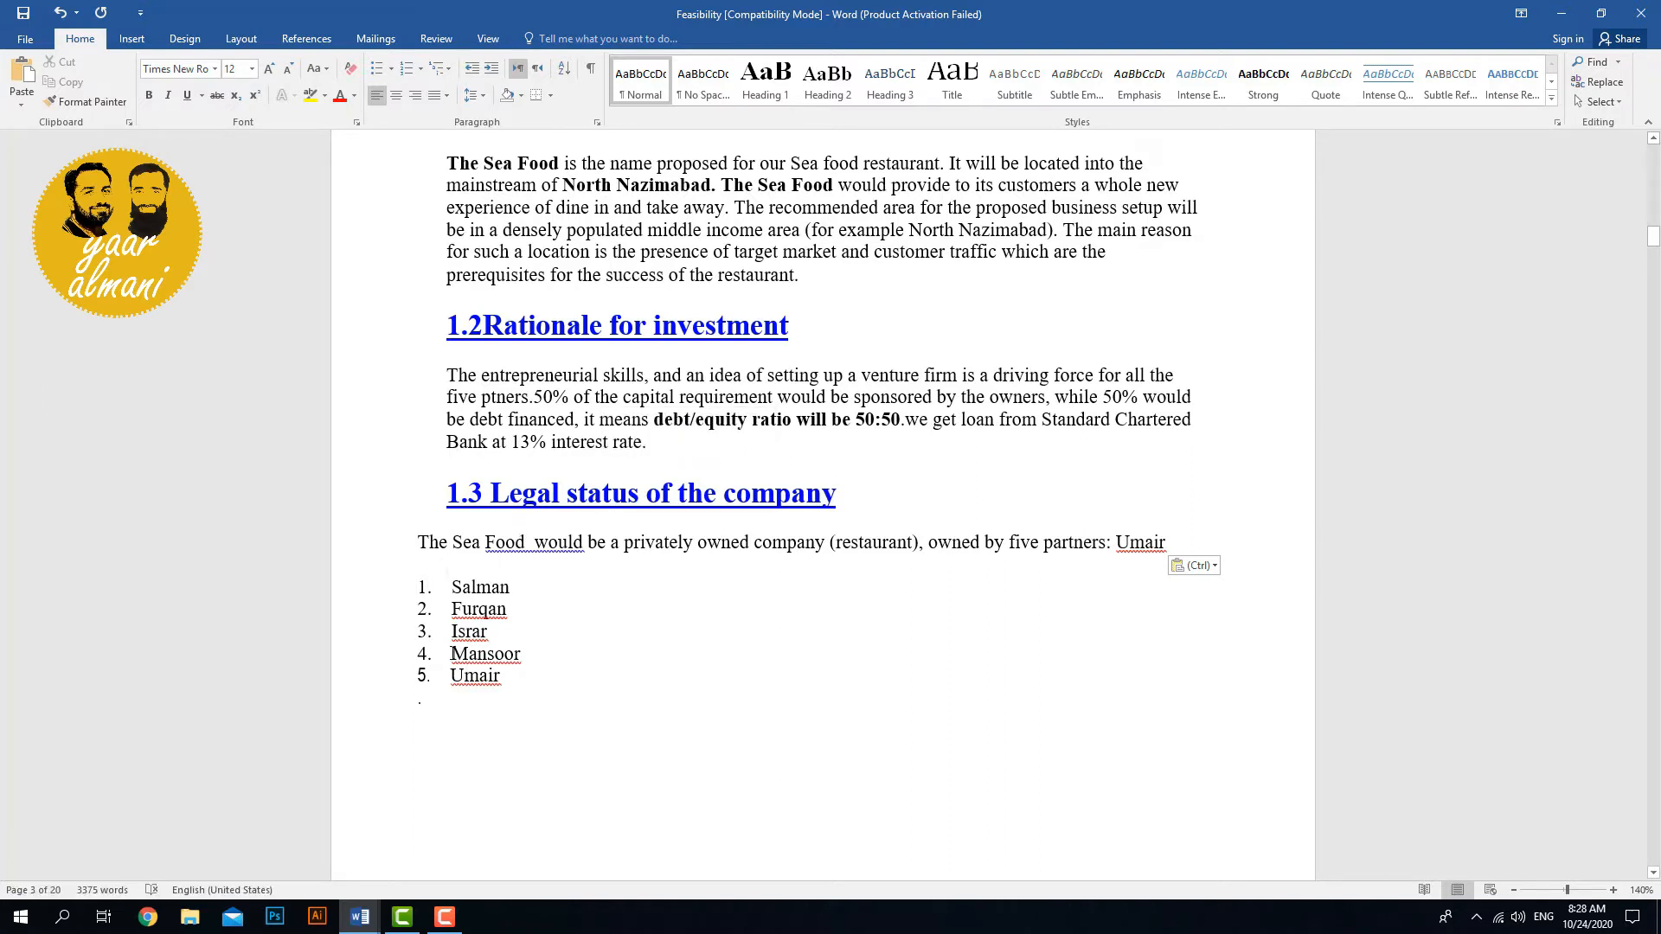
Copy the fourth partner's name from the list and paste it on the line below the fifth entry.
left_click_drag(434, 655, 527, 655)
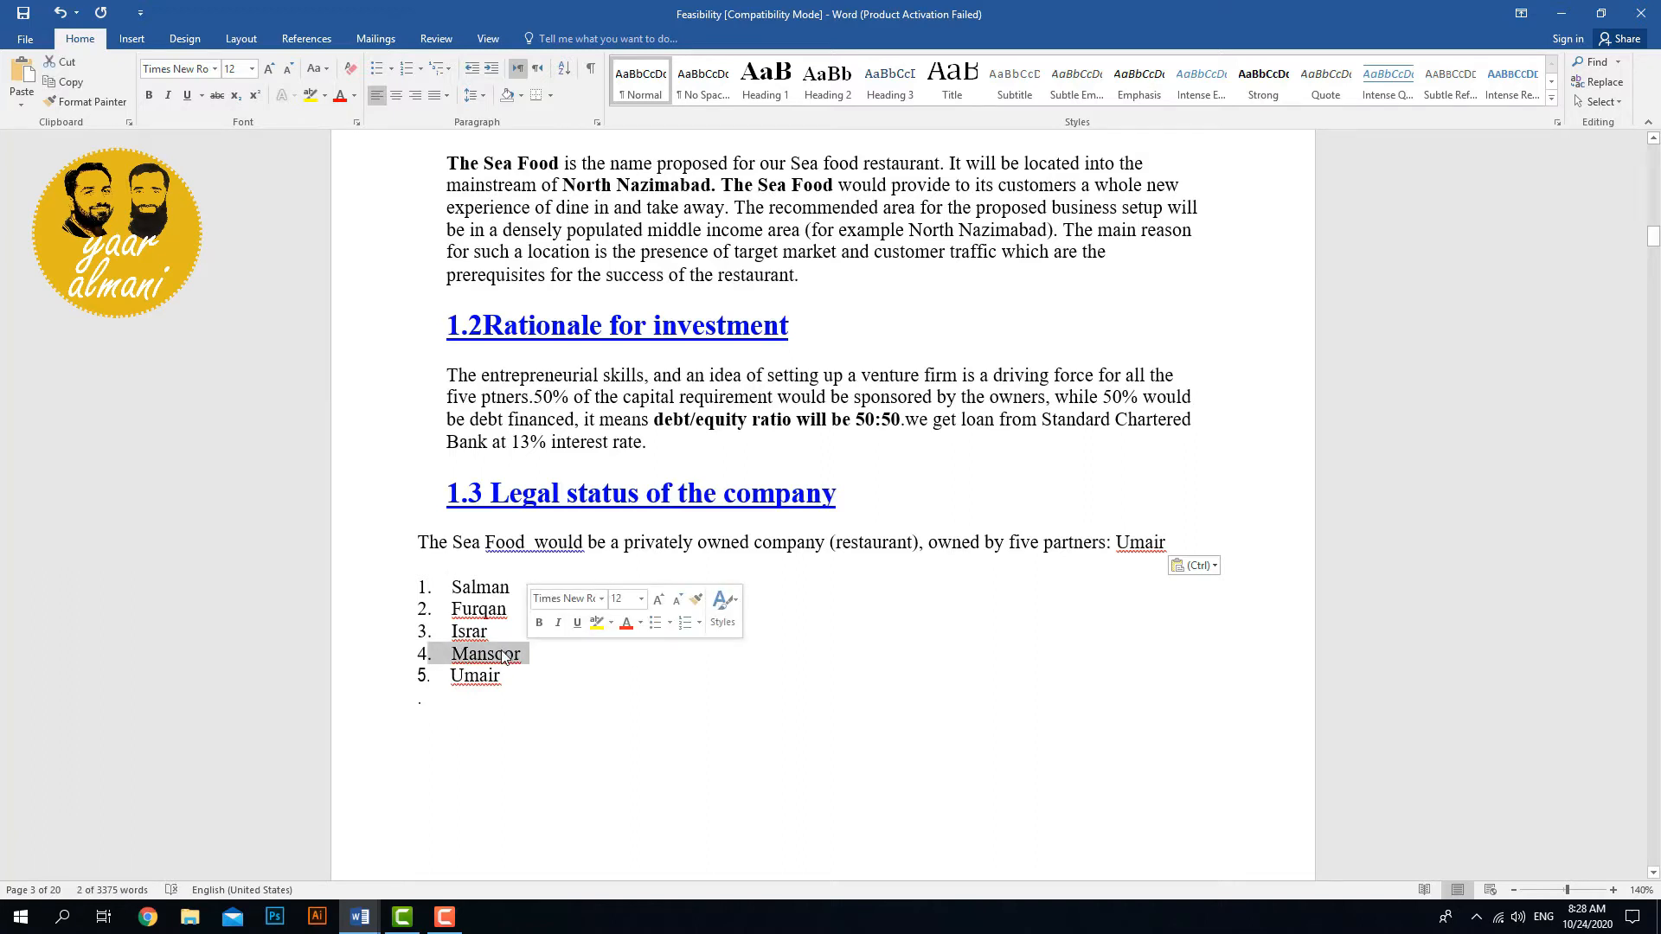
key("ctrl+c")
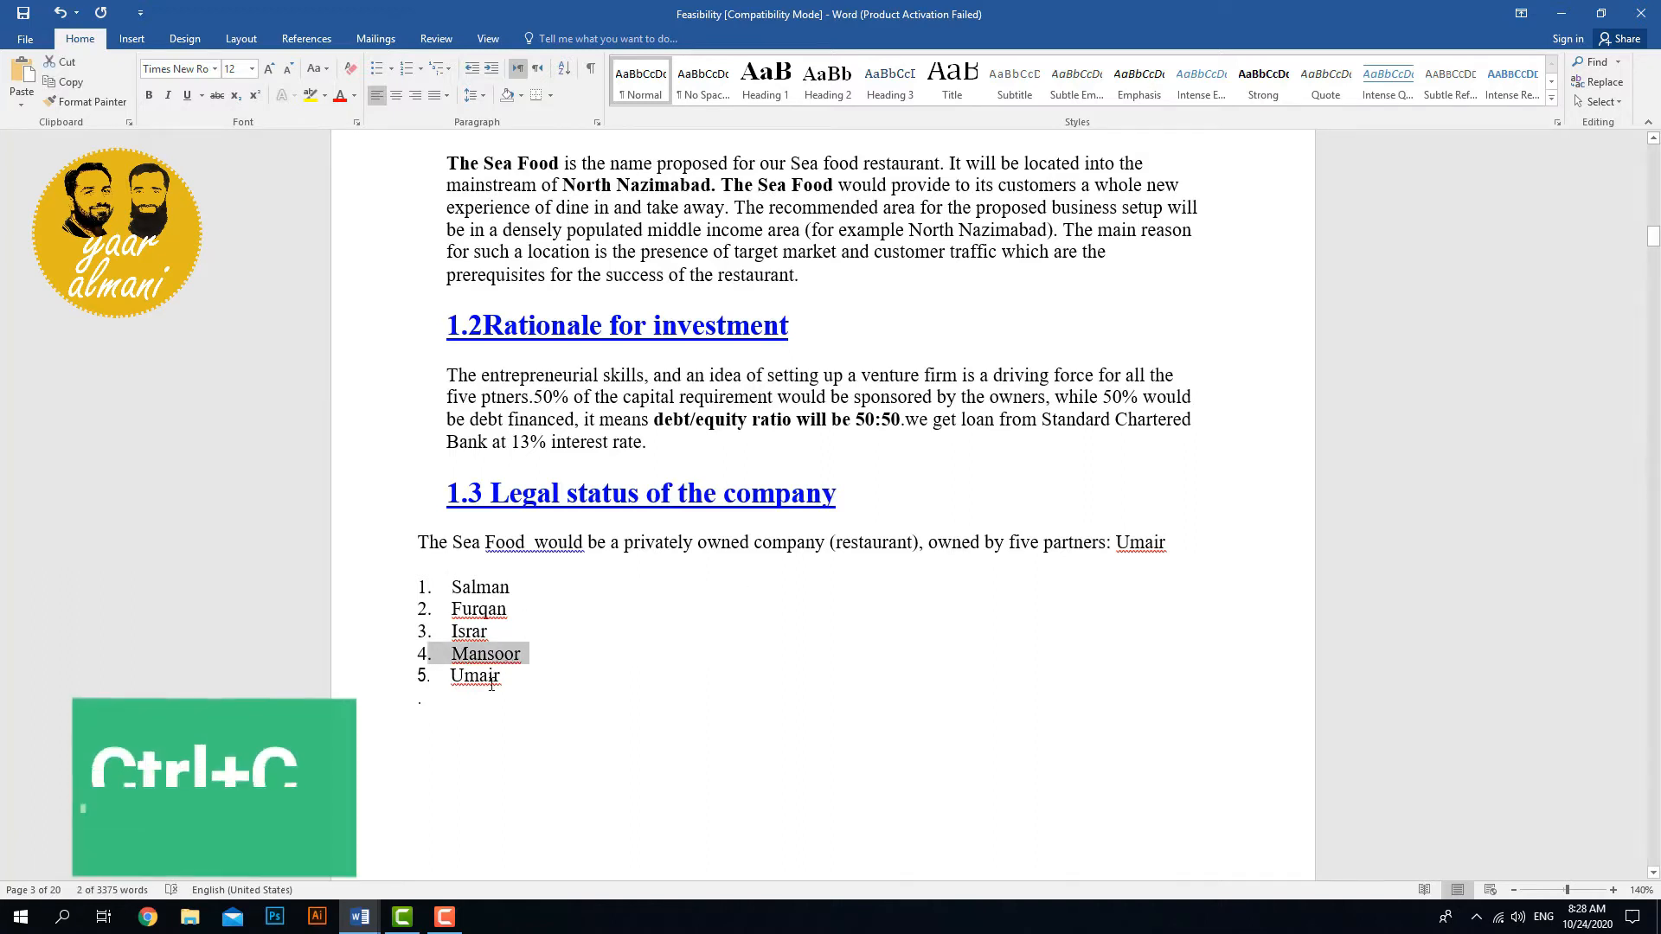
left_click(442, 708)
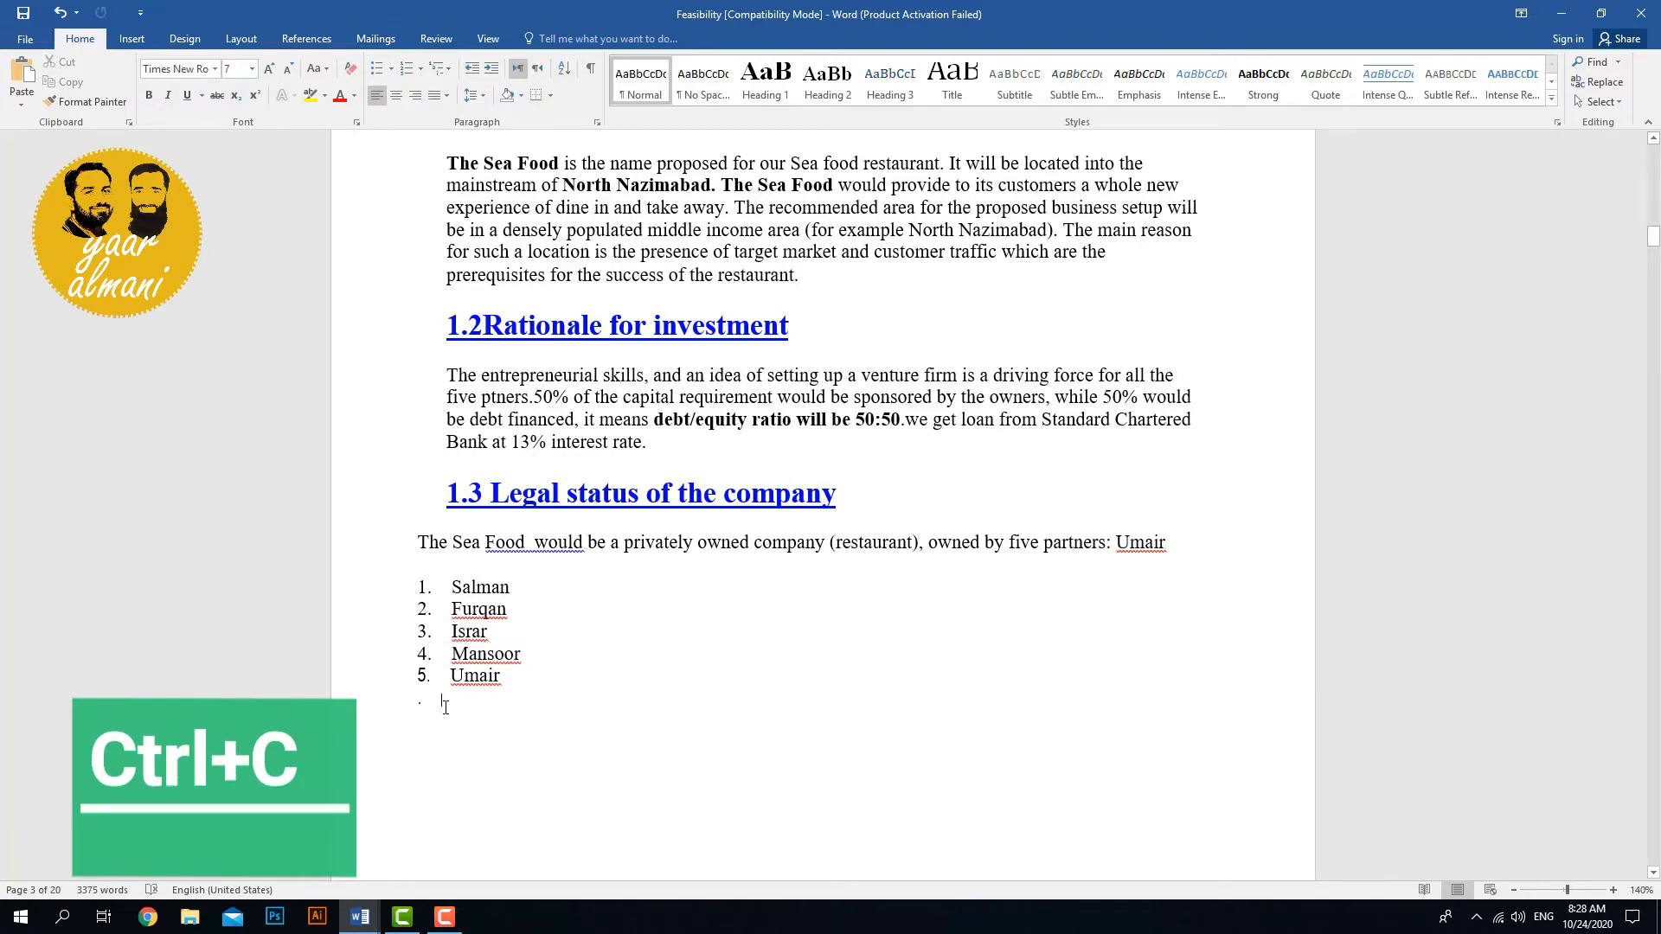
key("ctrl+v")
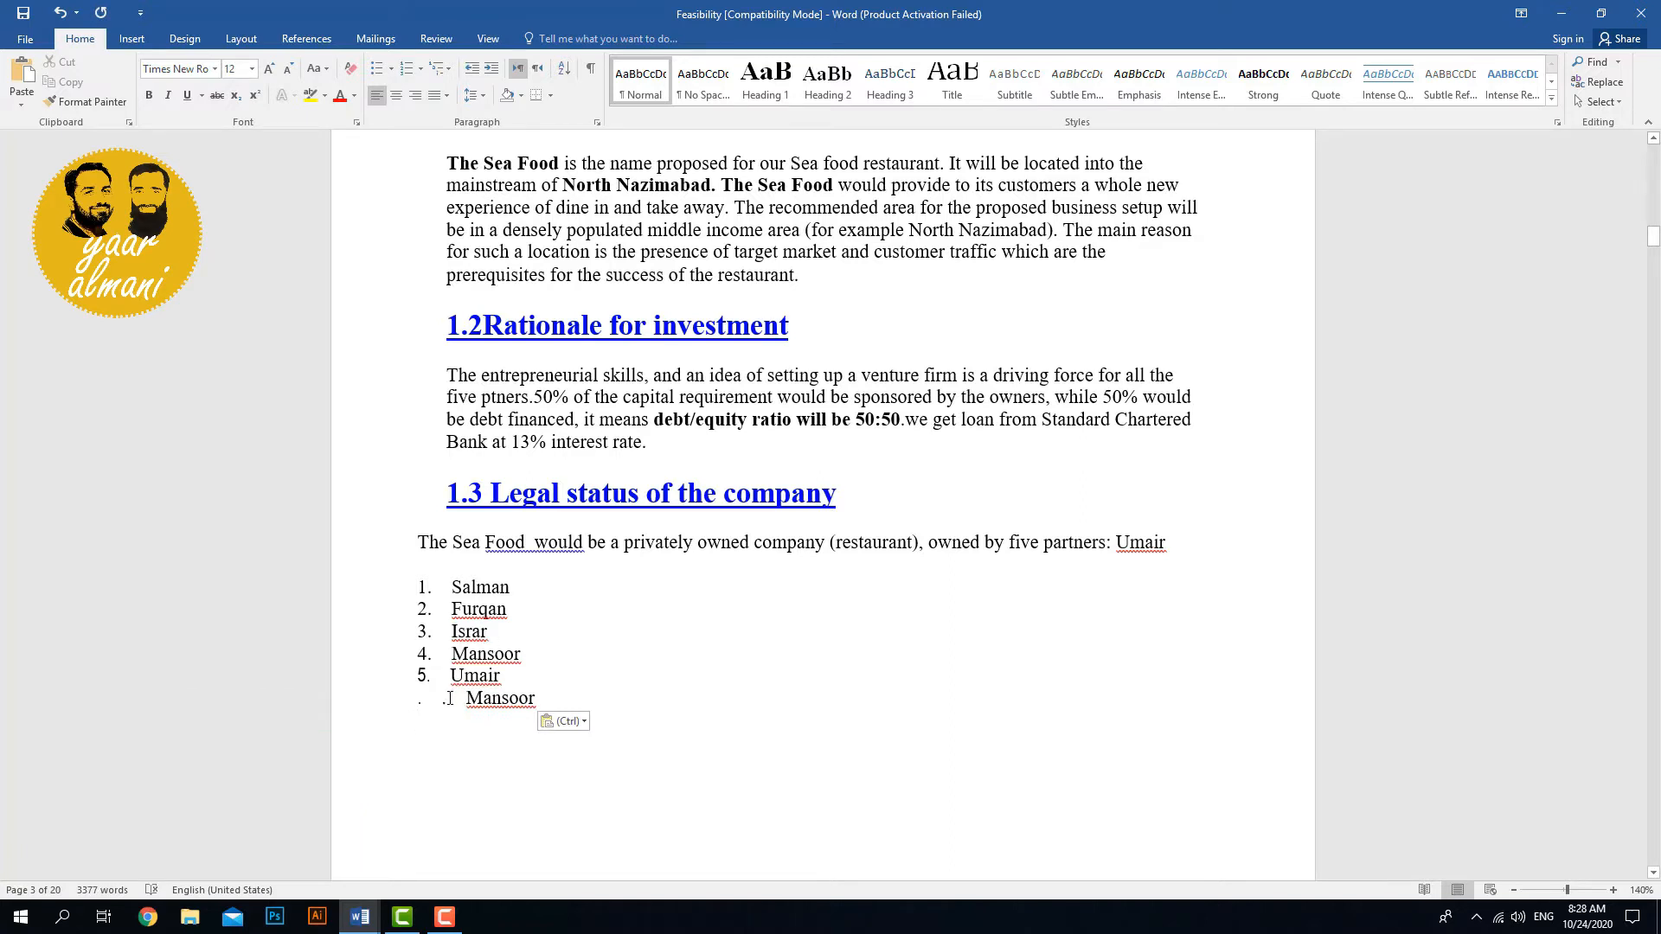
Move the pasted fourth partner's line from below the list to the end of the "owned by five partners" sentence.
left_click_drag(422, 699, 547, 699)
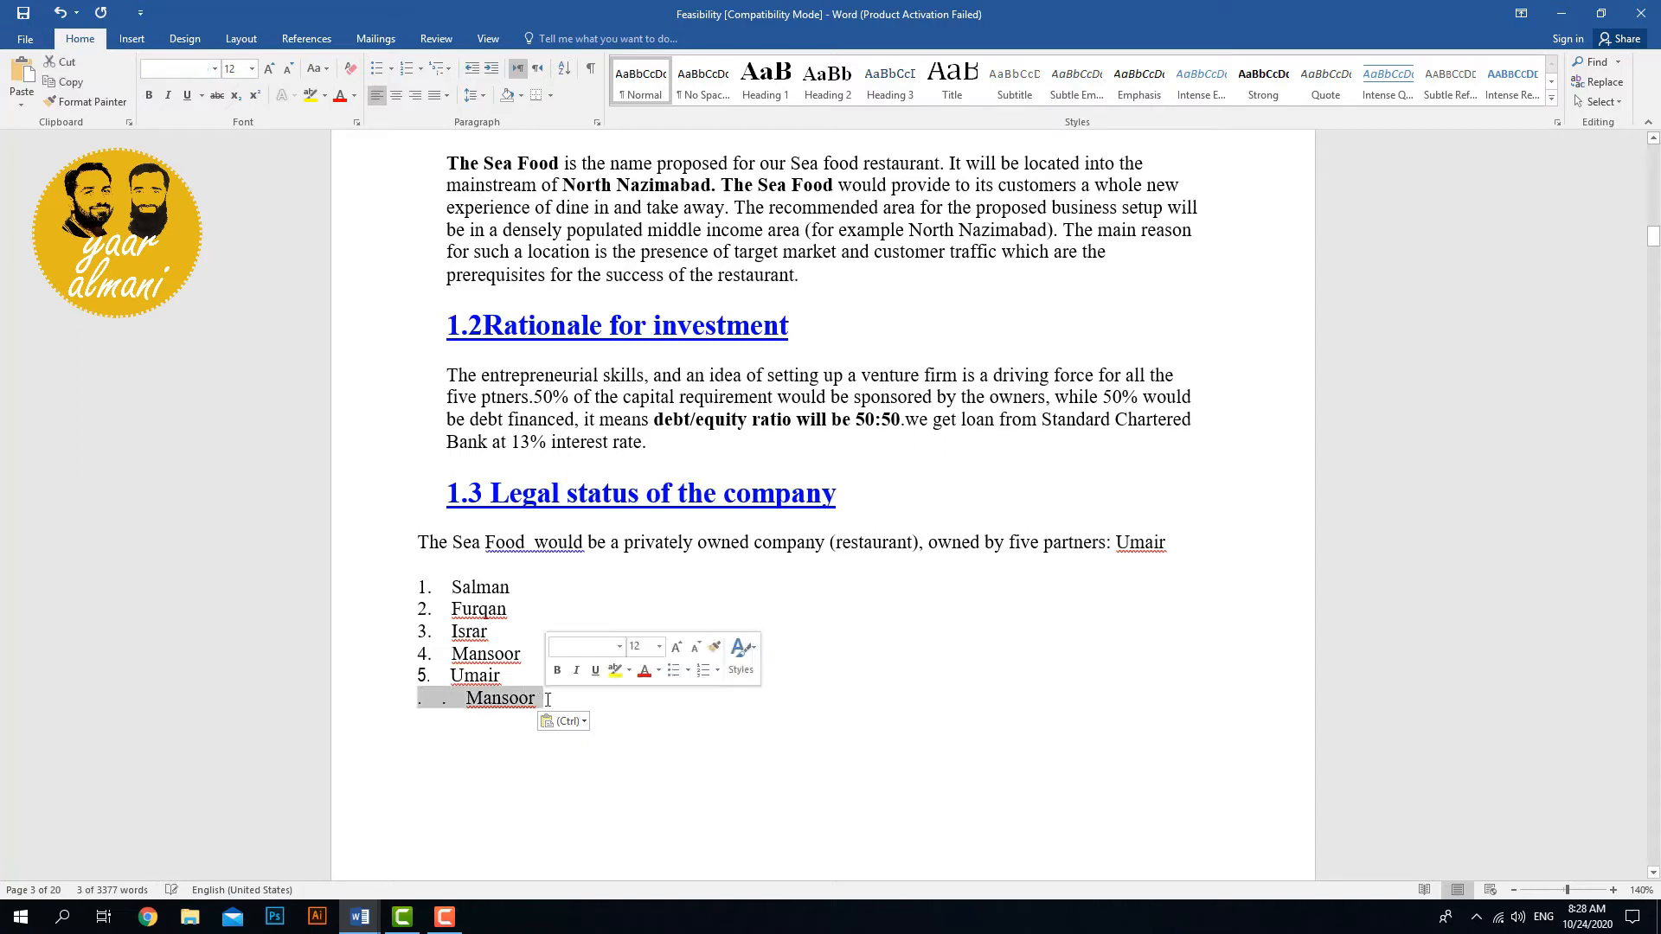
key("ctrl+x")
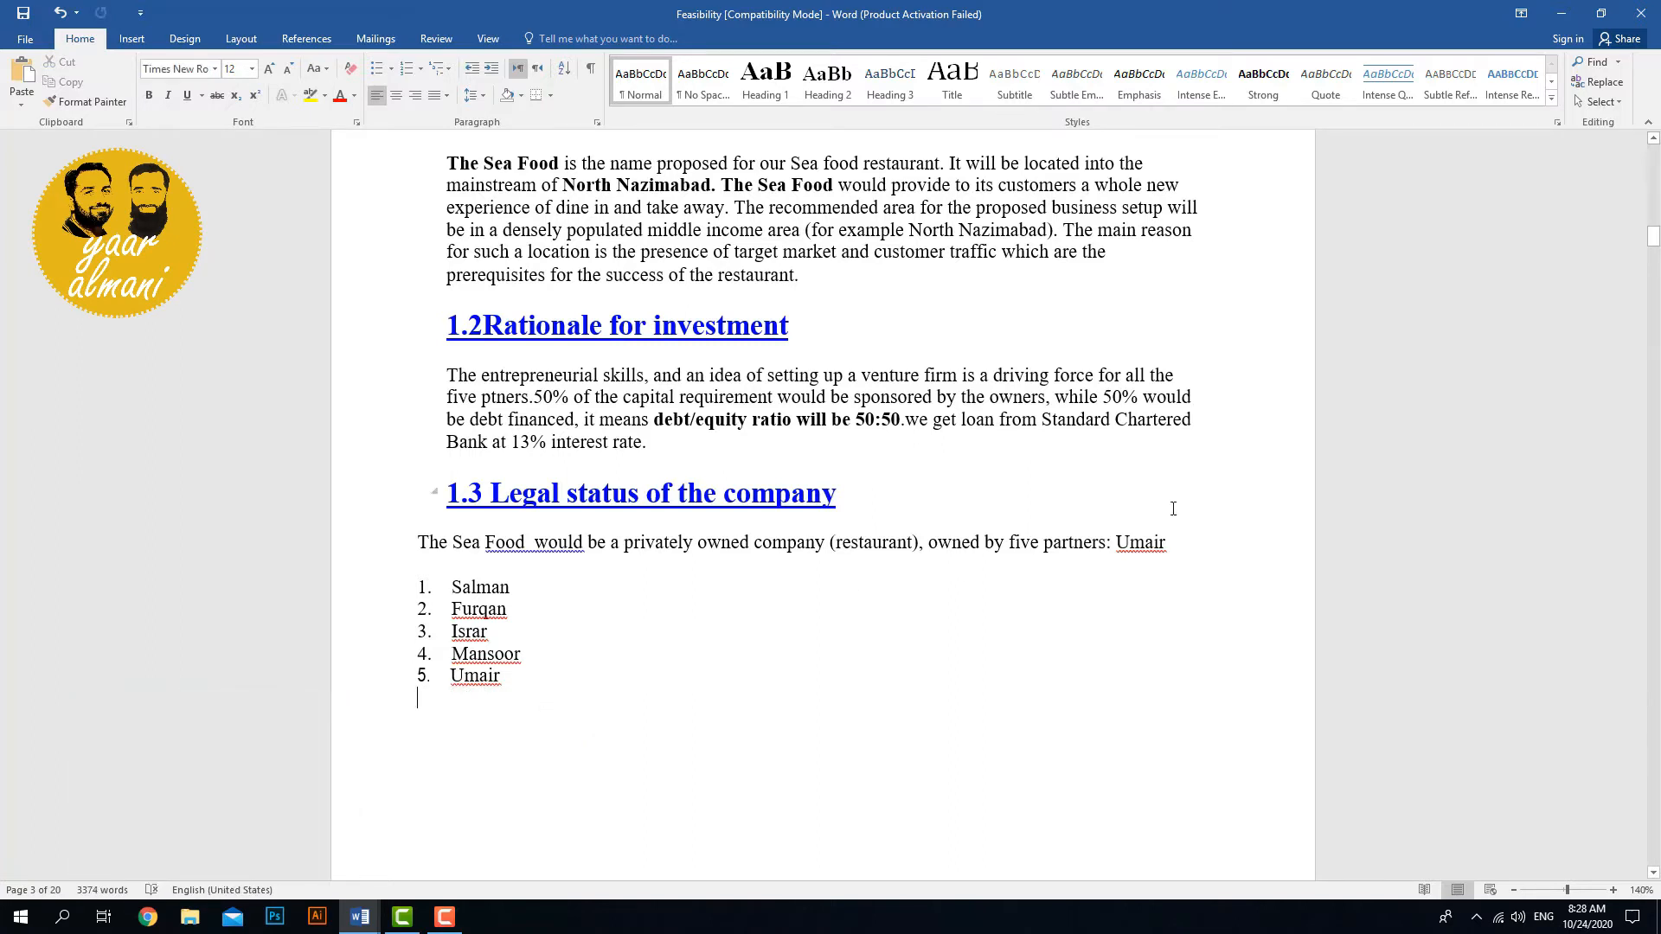
left_click(1179, 542)
key("ctrl+v")
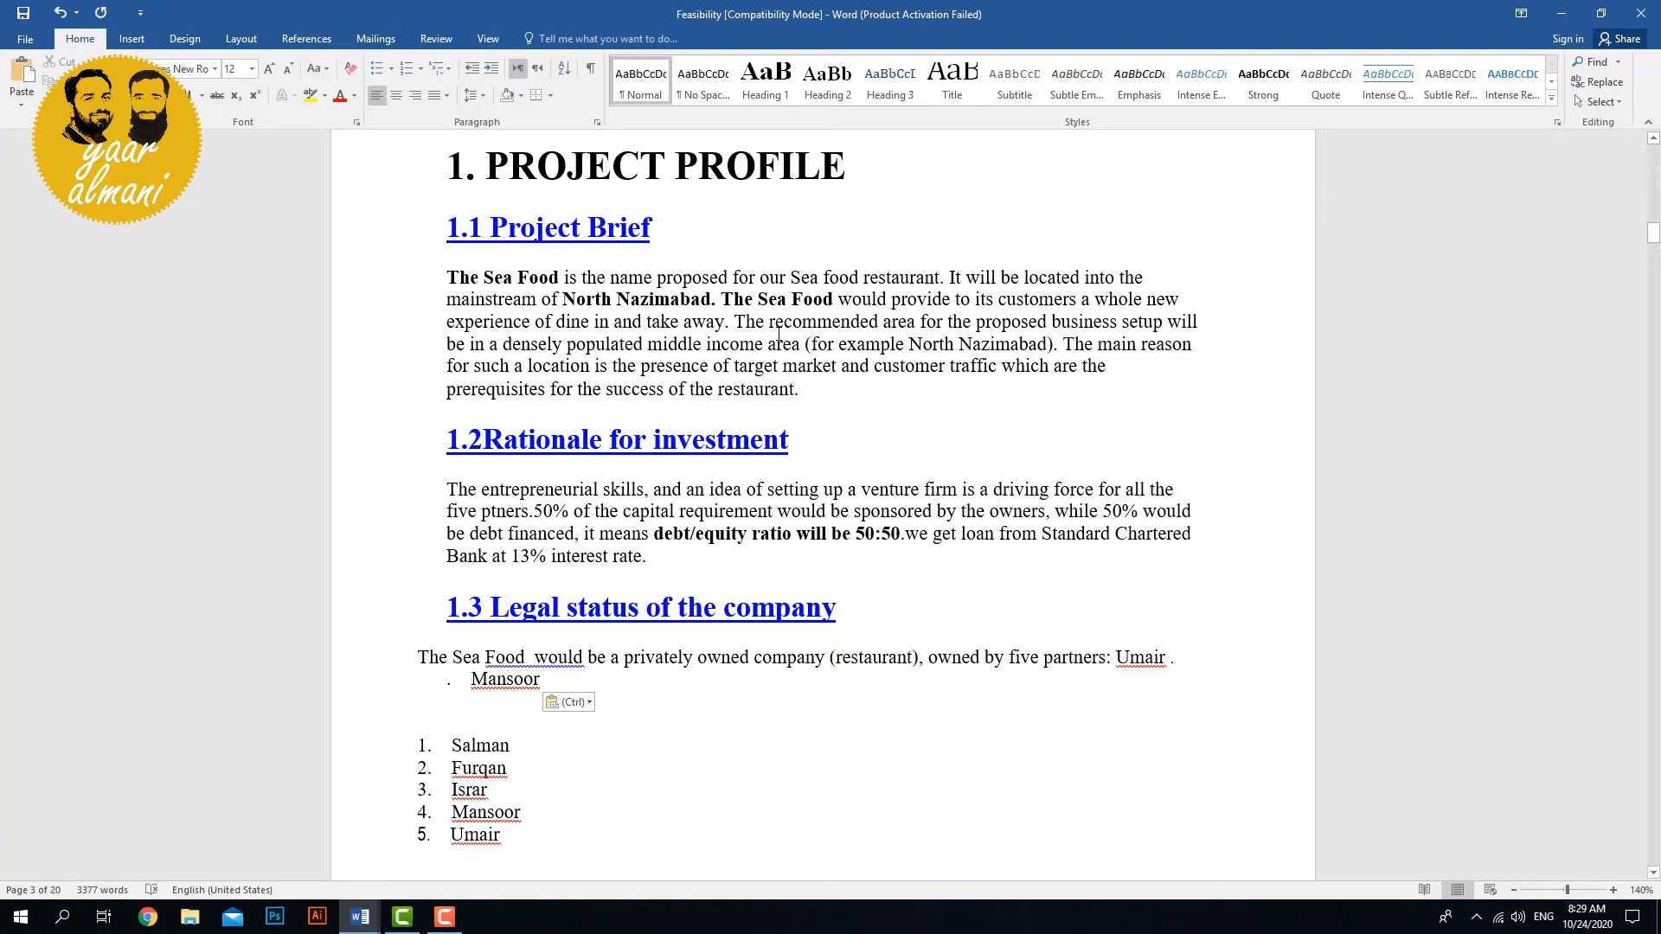
Examine the project profile page at different magnifications, zooming out to 120% and in to 170%.
scroll(707, 385, "up", 3)
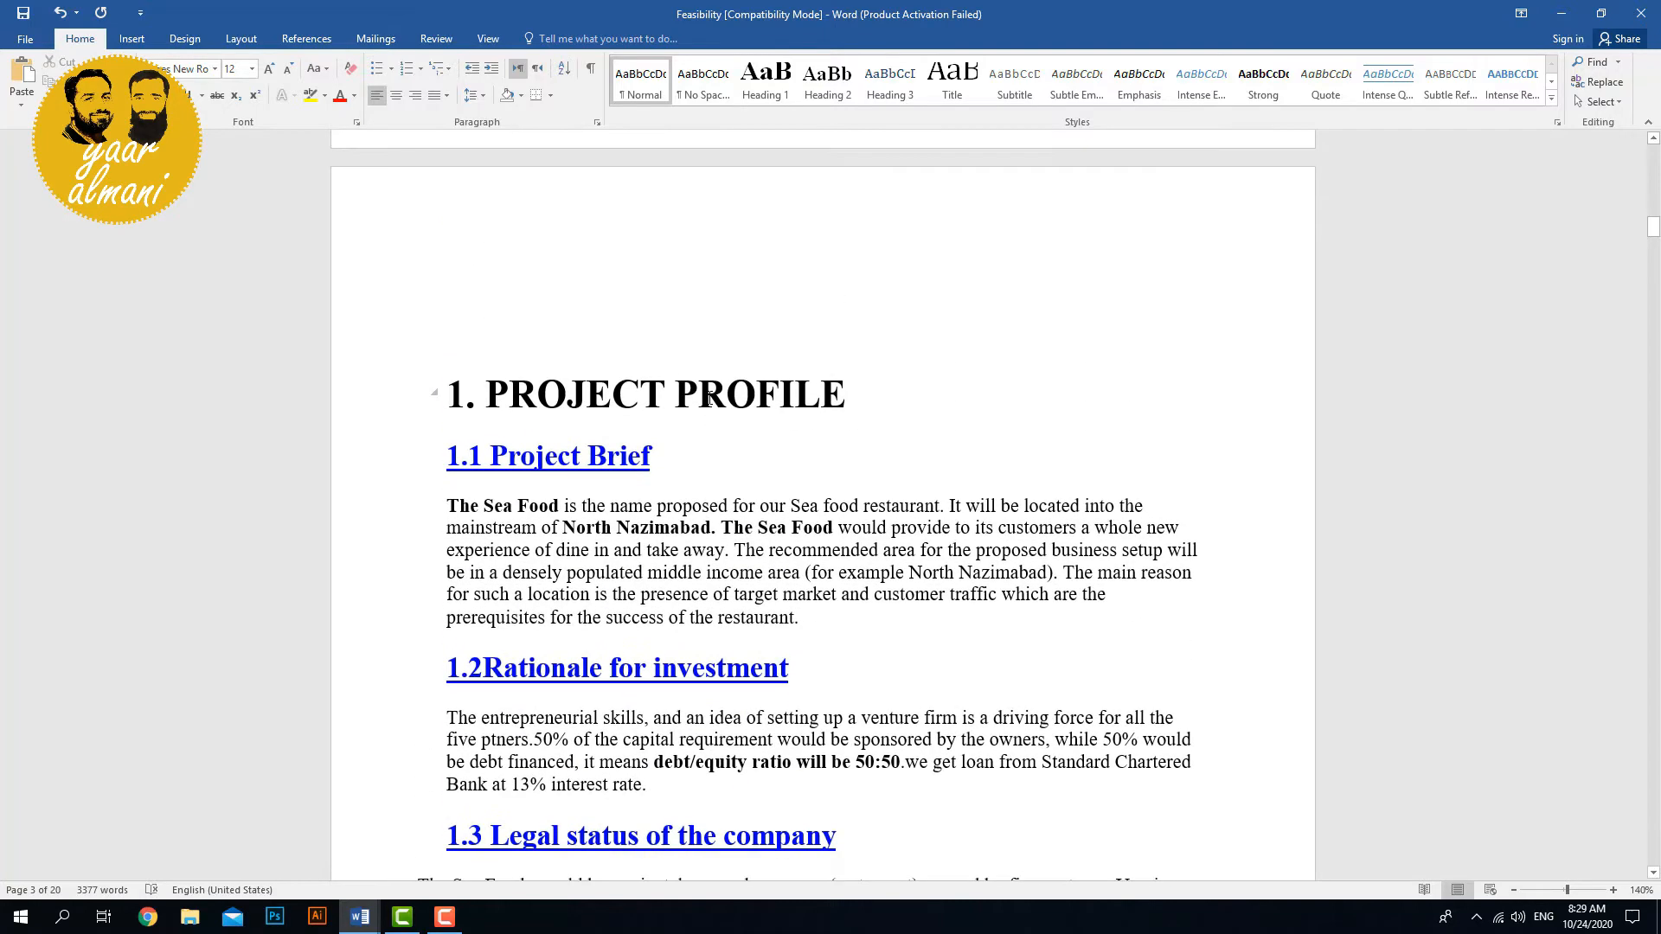
scroll(708, 397, "down", 4)
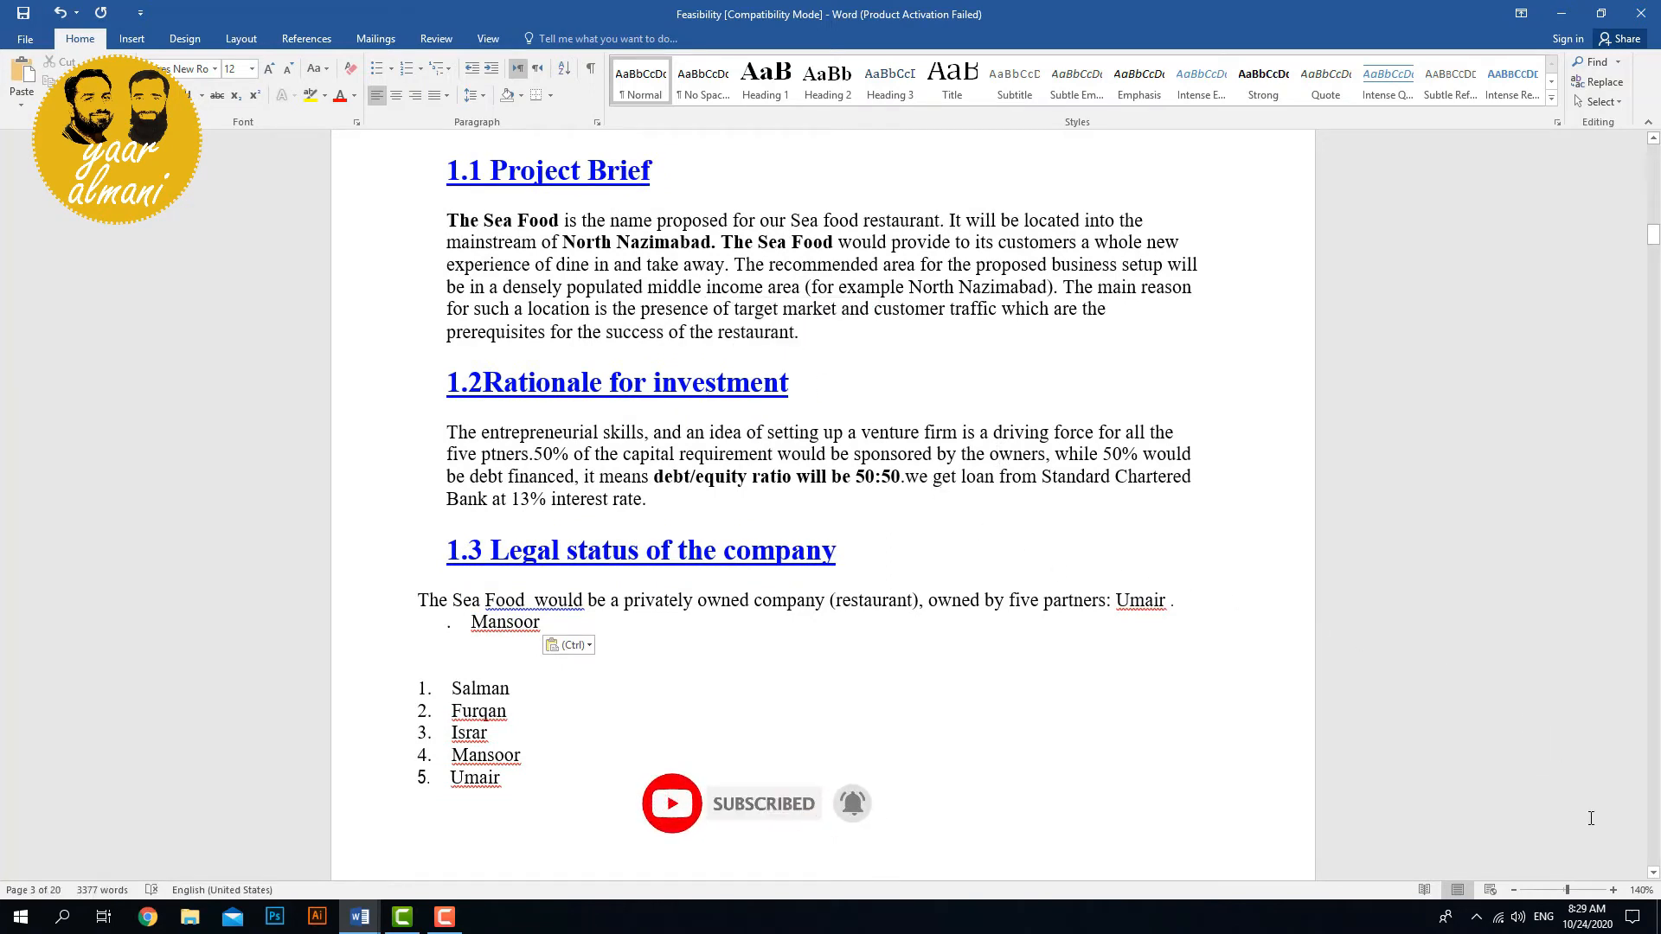
left_click(1614, 890)
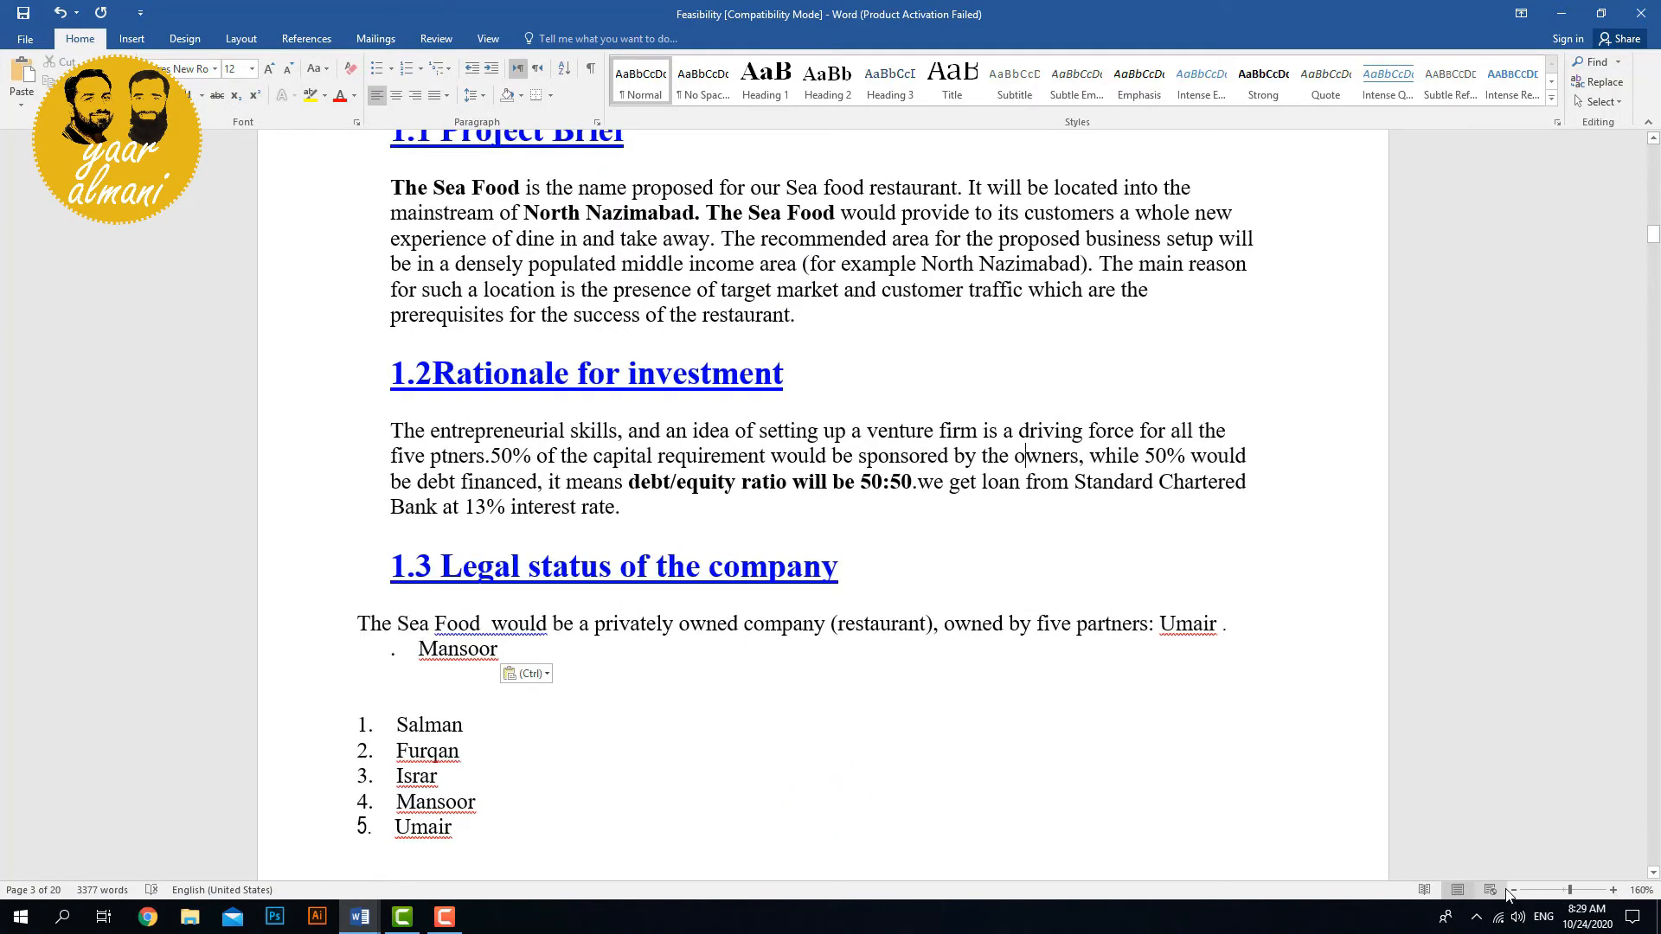
left_click(1512, 889)
left_click(1512, 889)
left_click(1512, 889)
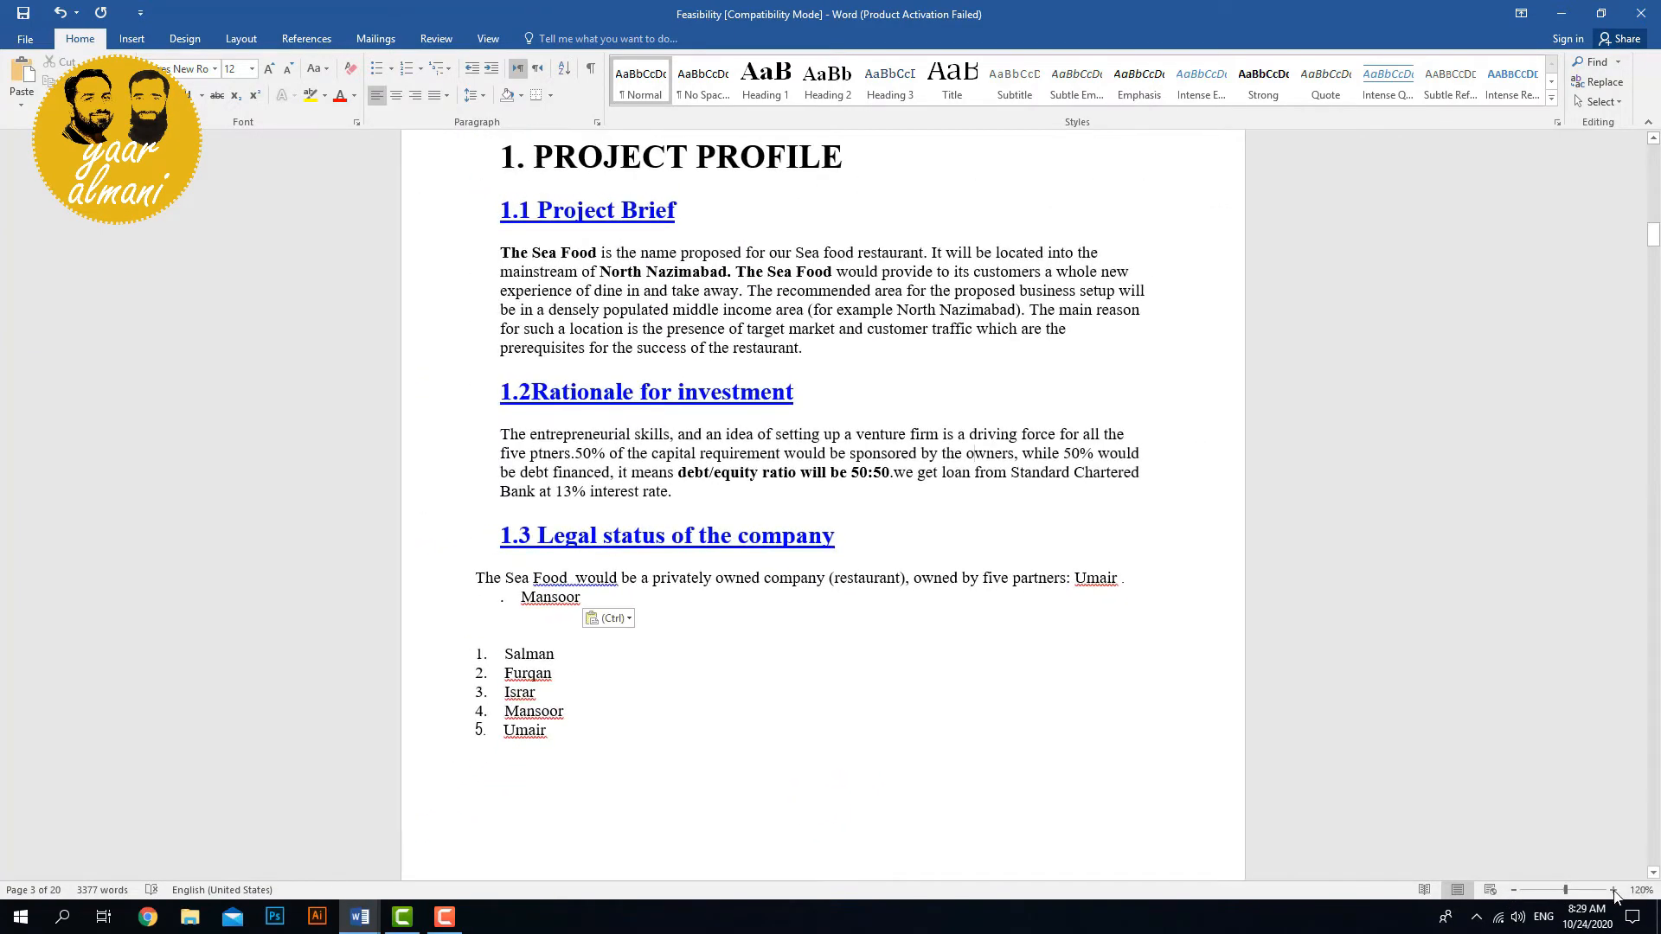
left_click(1614, 891)
left_click(1614, 891)
left_click(1614, 891)
left_click(1614, 891)
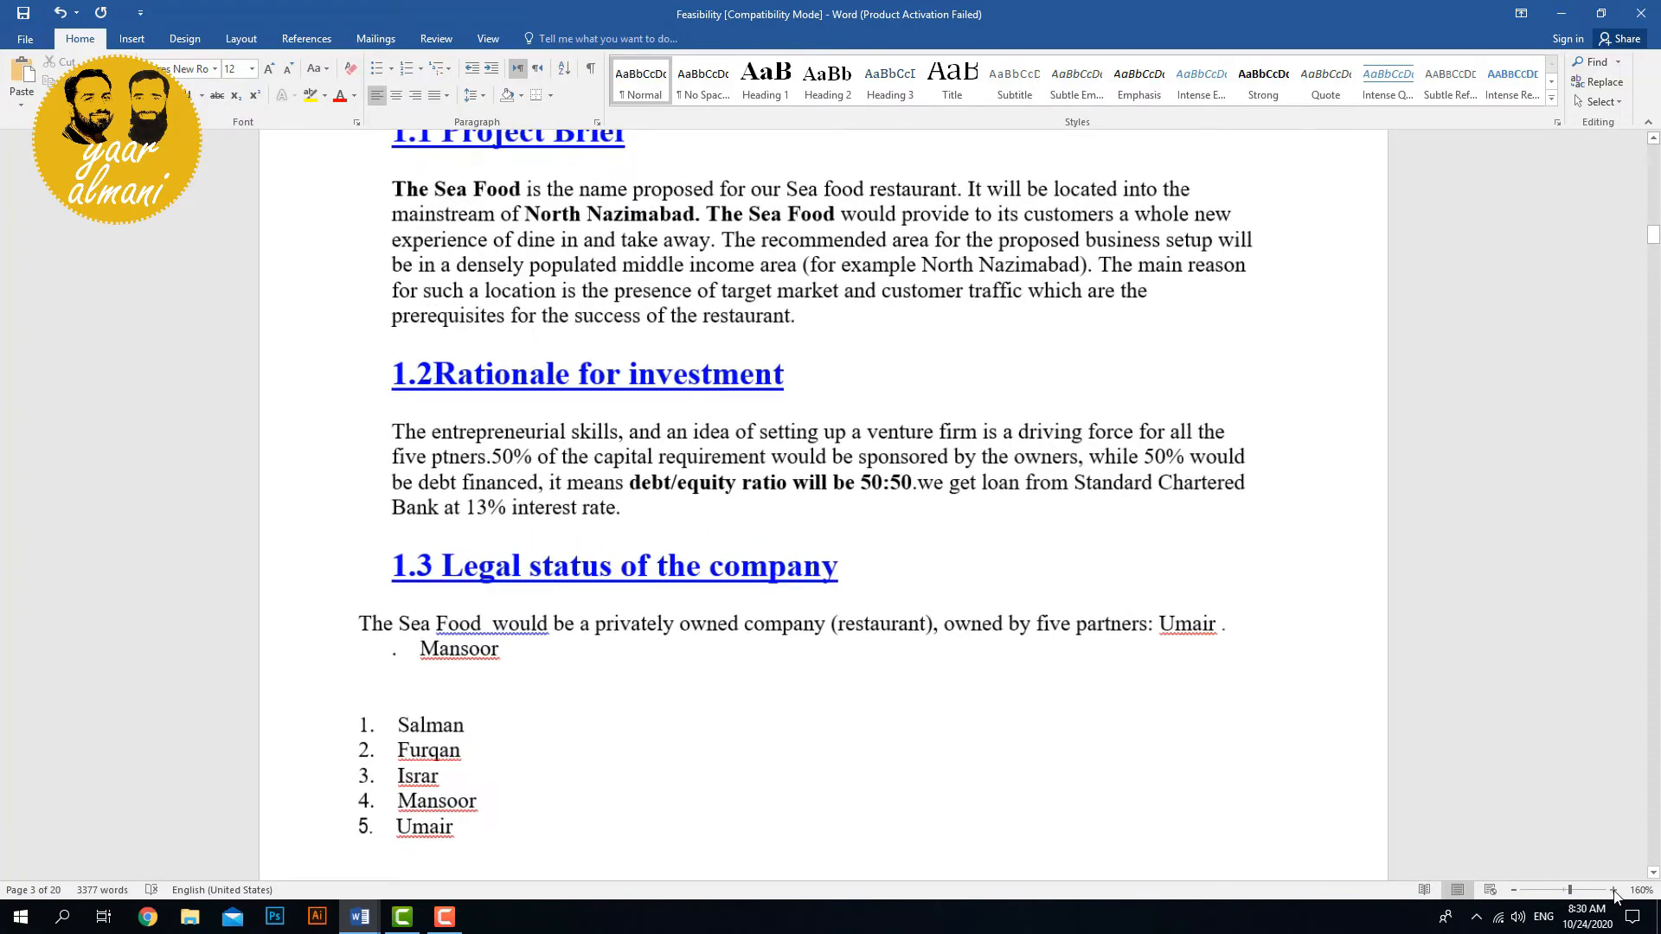
left_click(1614, 891)
scroll(1130, 582, "down", 2)
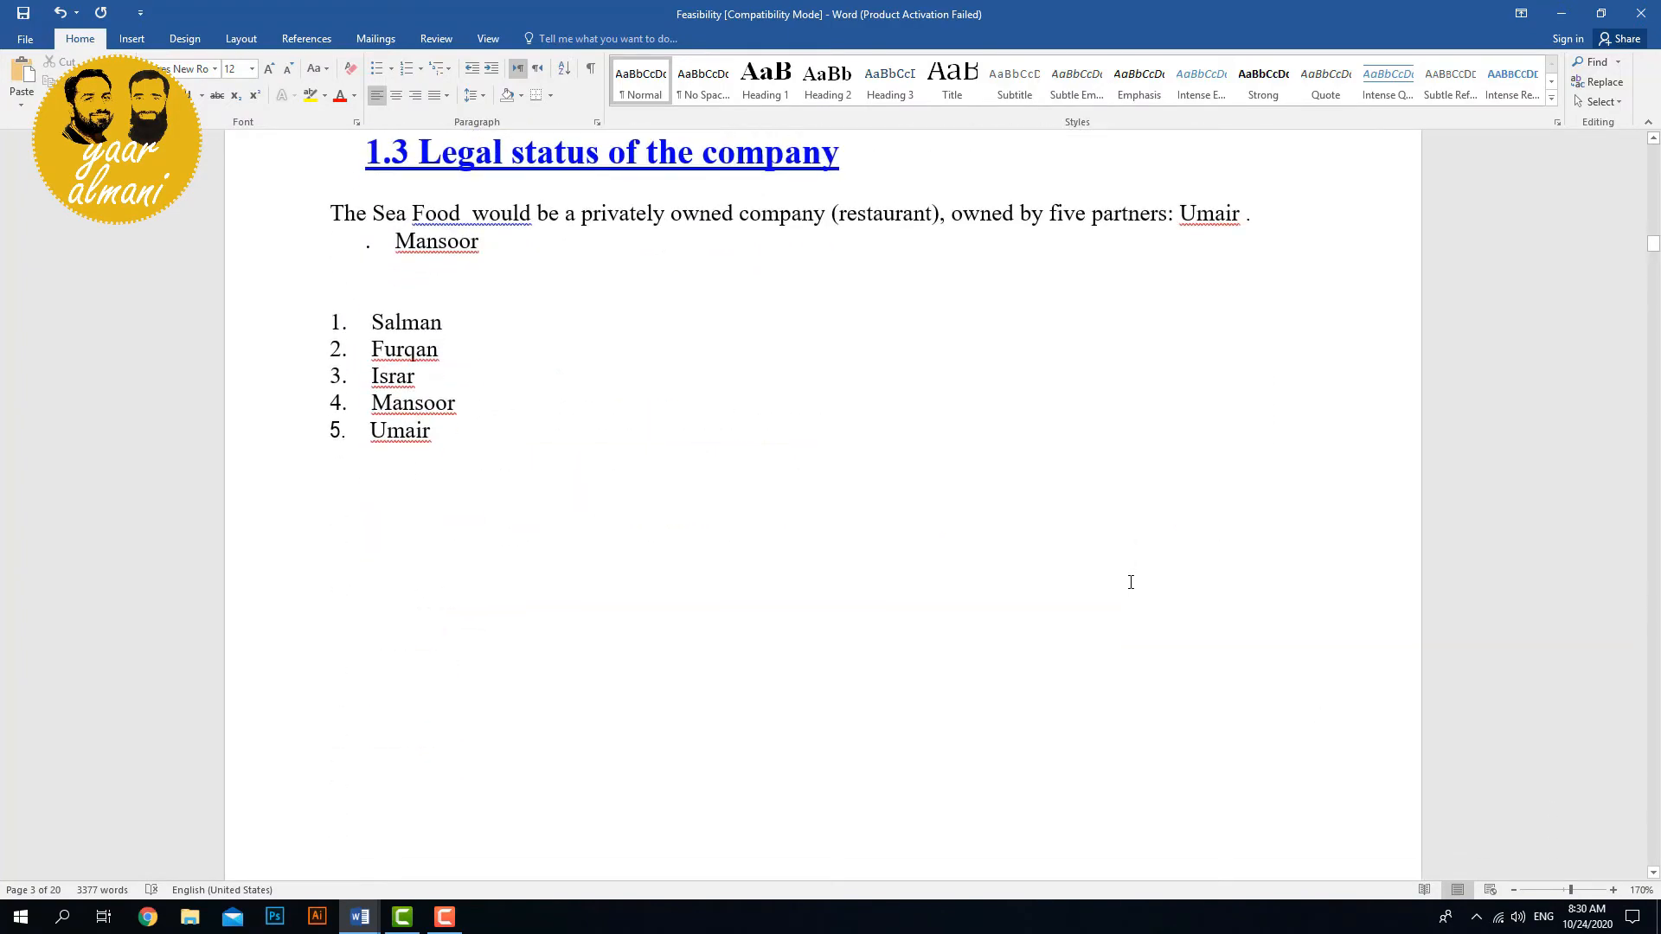
scroll(957, 536, "up", 2)
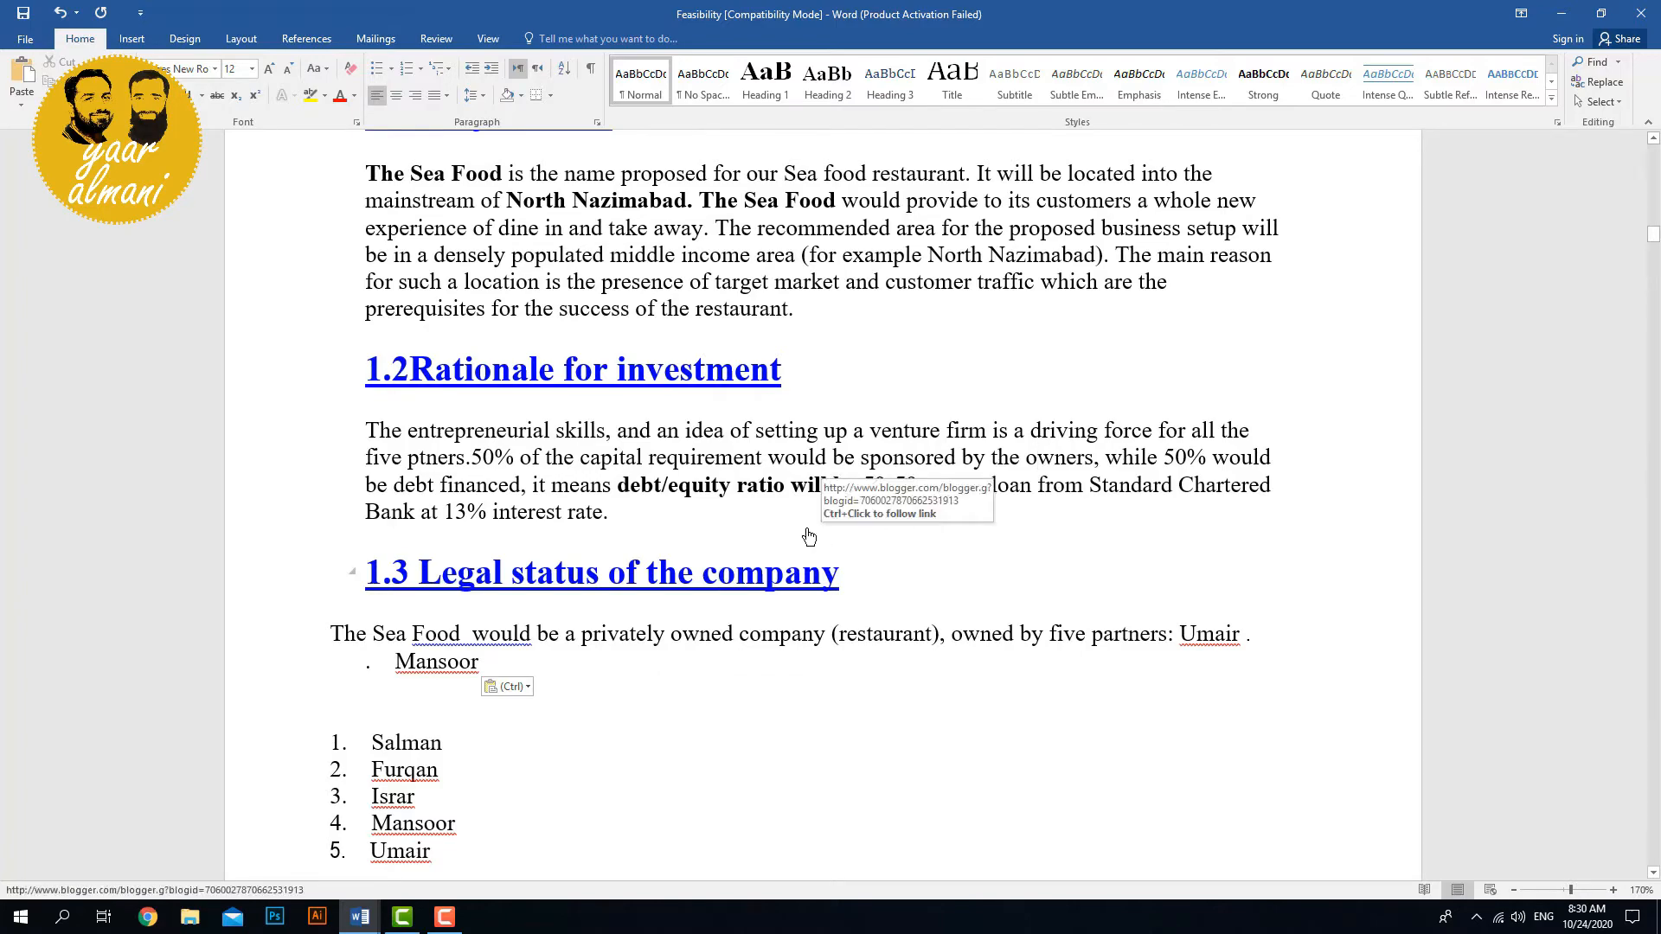
Zoom the page out and in repeatedly around section 1.3, finishing at 150%.
scroll(809, 537, "down", 11, "ctrl")
scroll(831, 538, "up", 4, "ctrl")
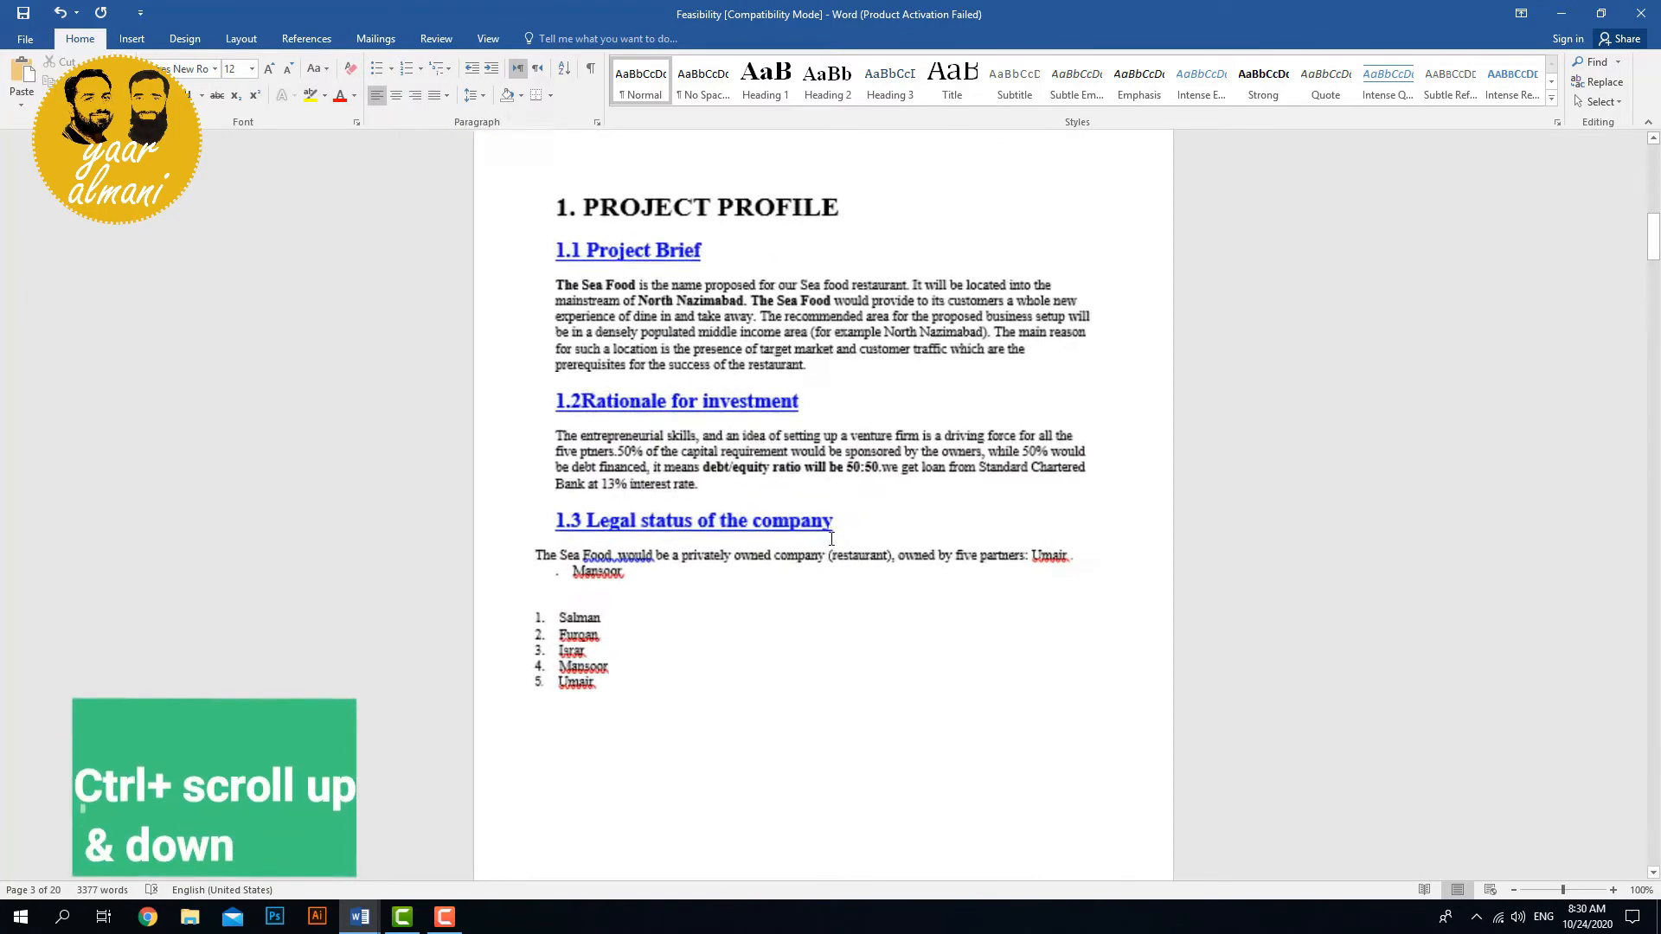
scroll(831, 538, "up", 2, "ctrl")
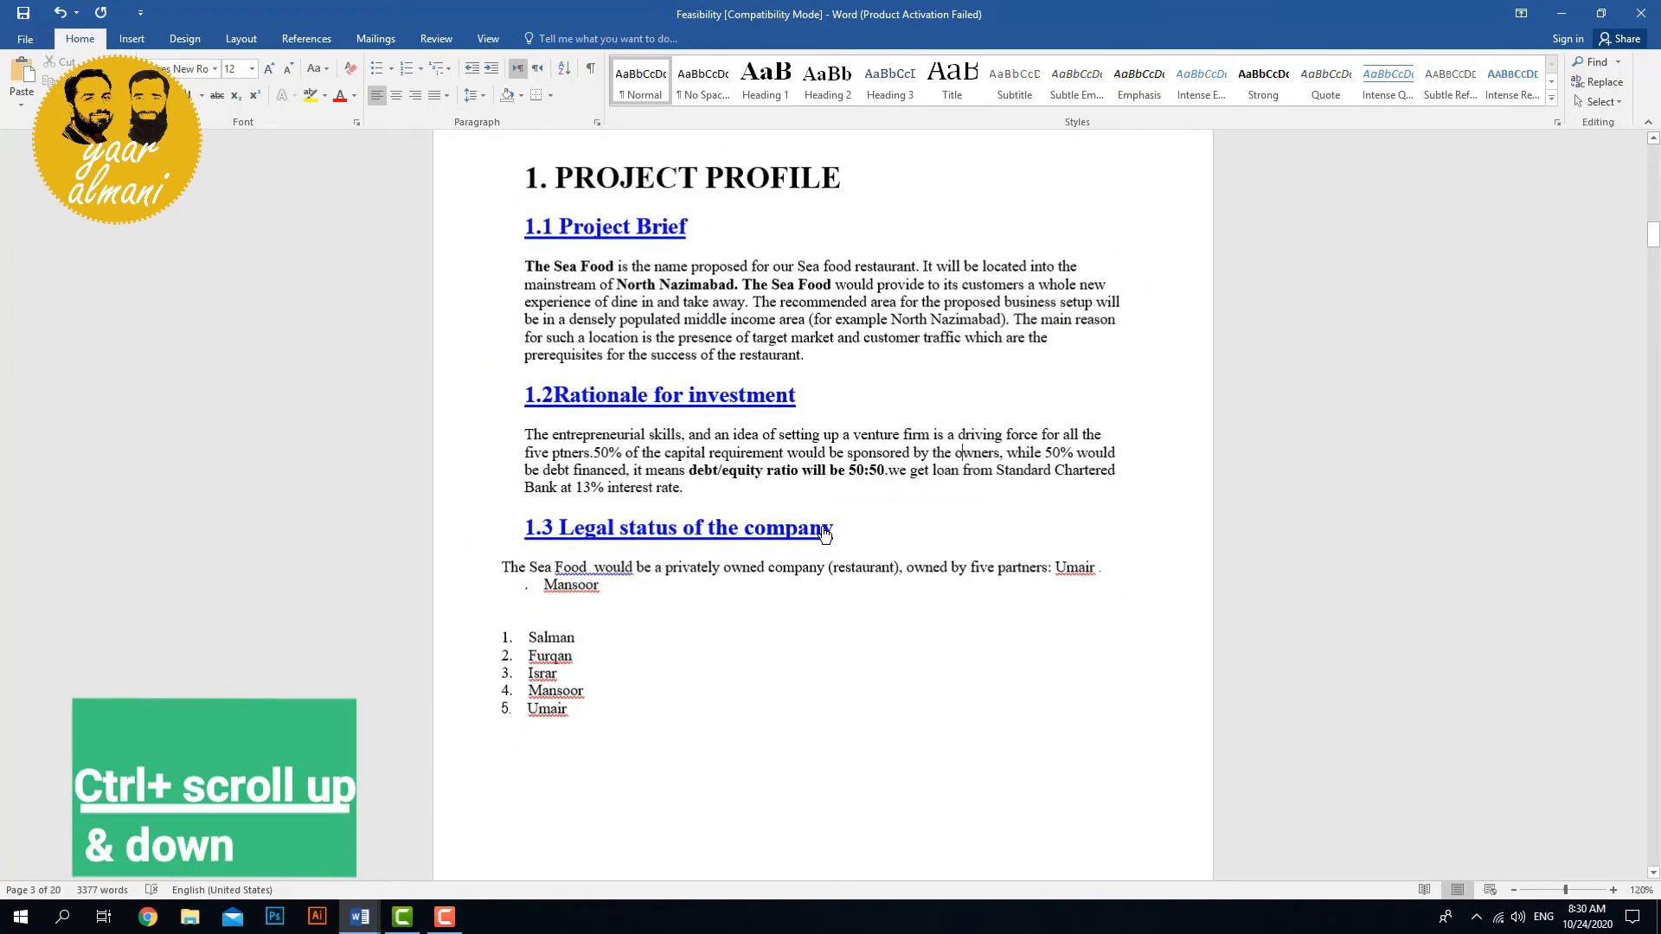
scroll(824, 534, "up", 11, "ctrl")
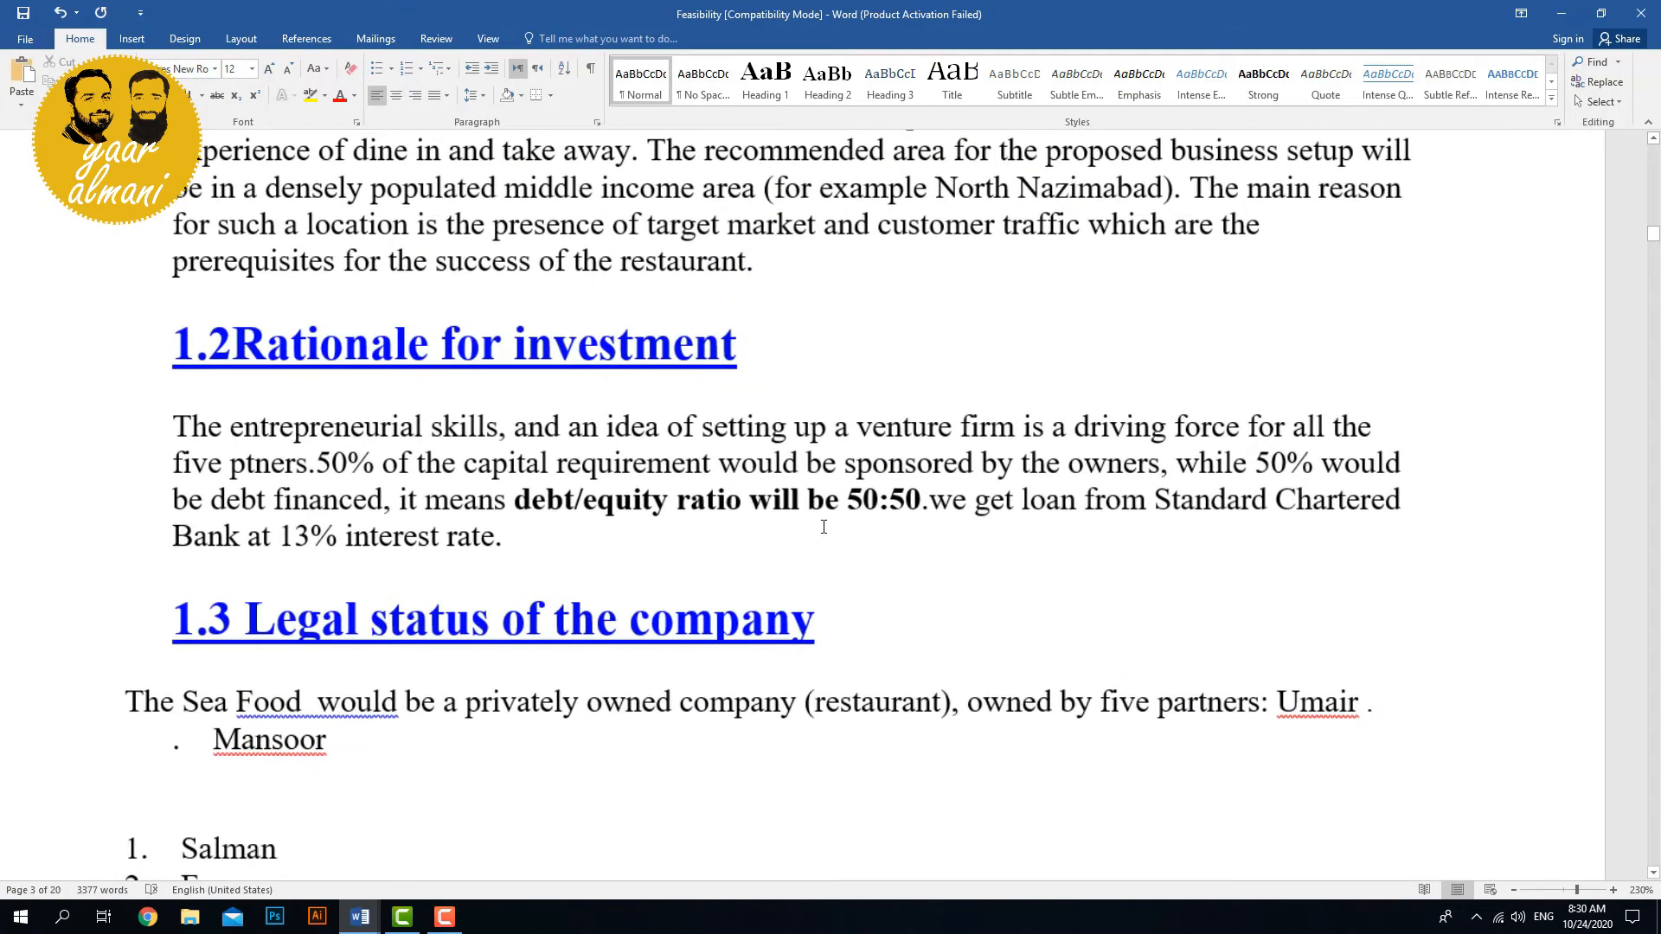
scroll(824, 527, "down", 14, "ctrl")
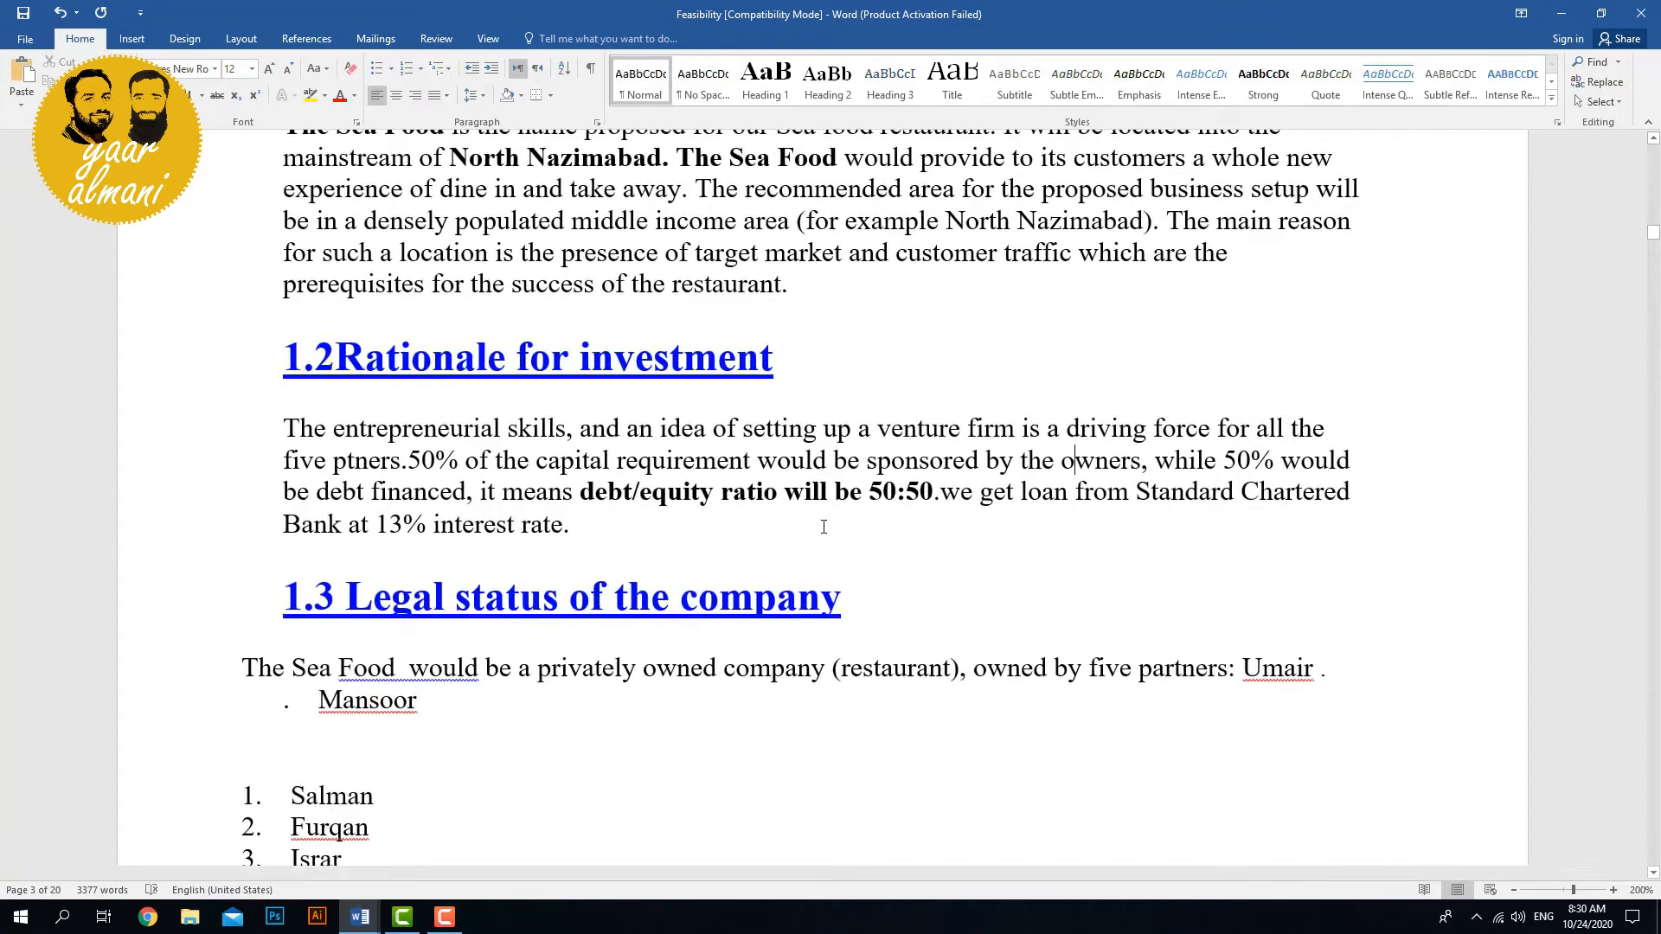
scroll(824, 532, "down", 3, "ctrl")
scroll(824, 529, "up", 8, "ctrl")
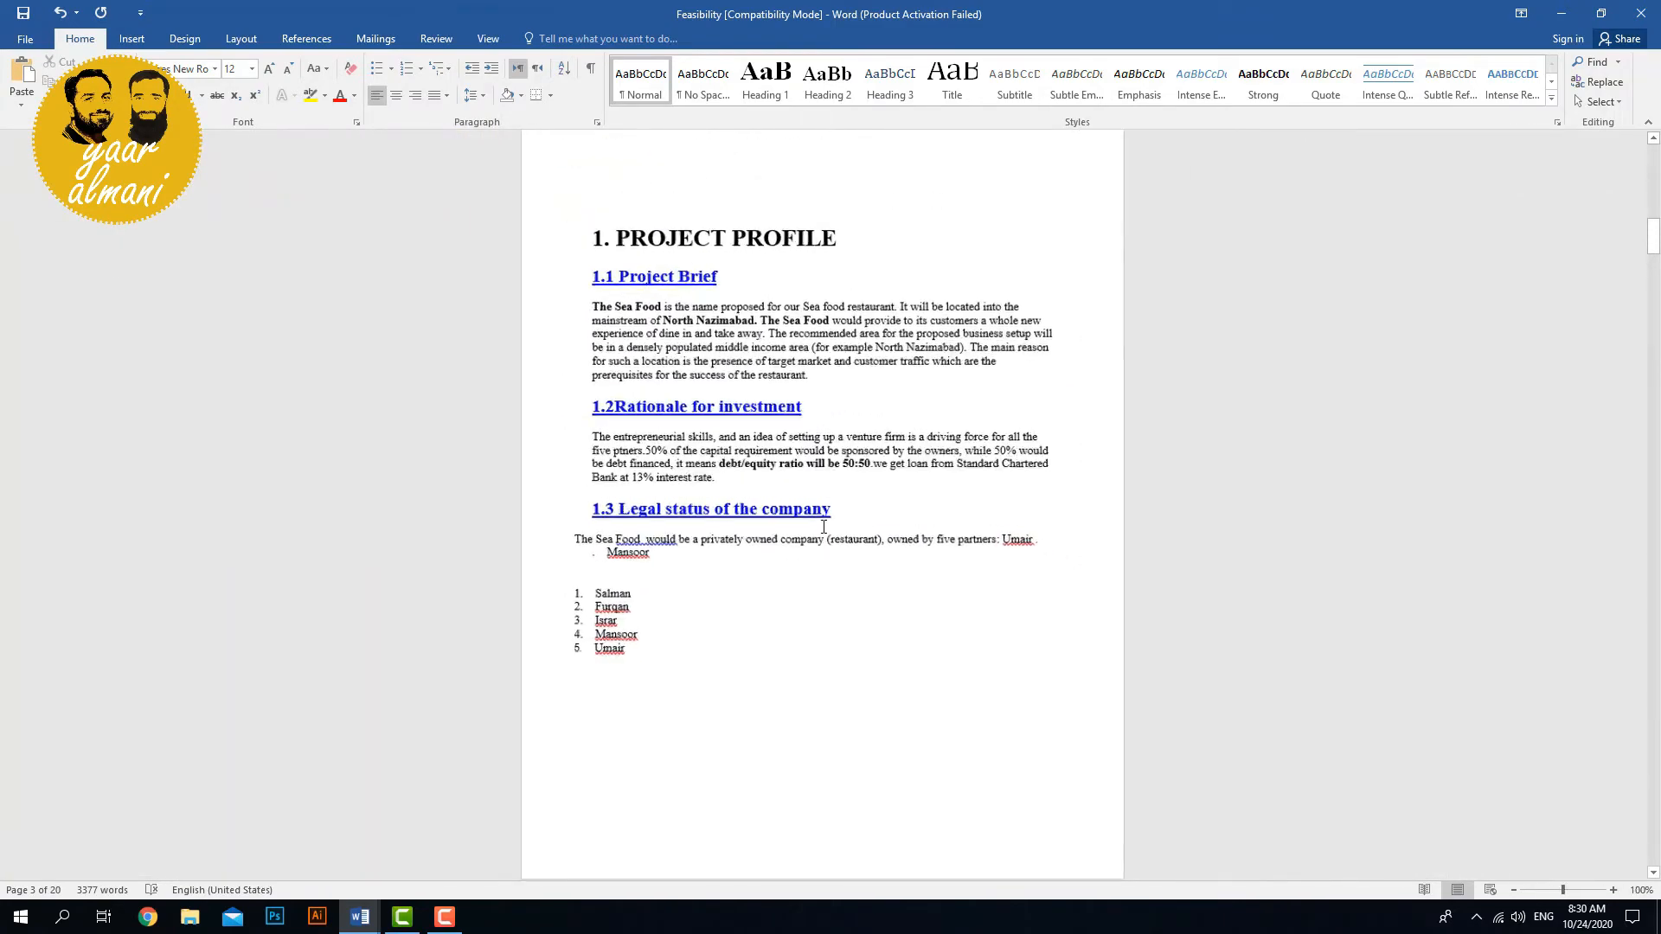
scroll(824, 528, "up", 4, "ctrl")
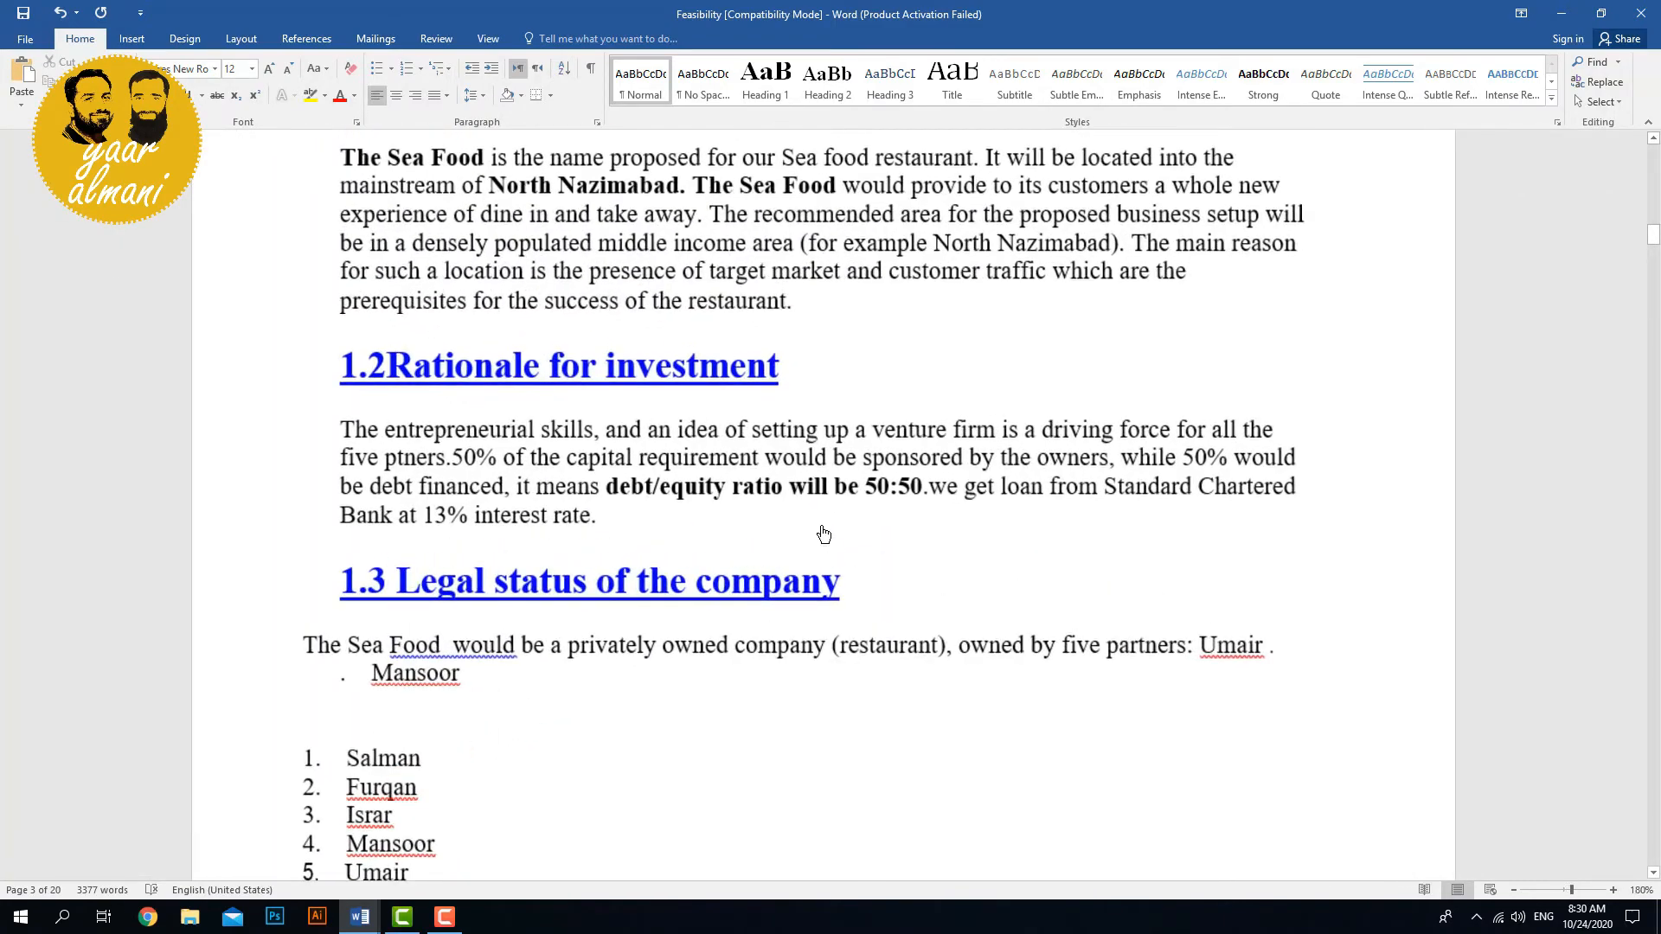
scroll(821, 554, "down", 3, "ctrl")
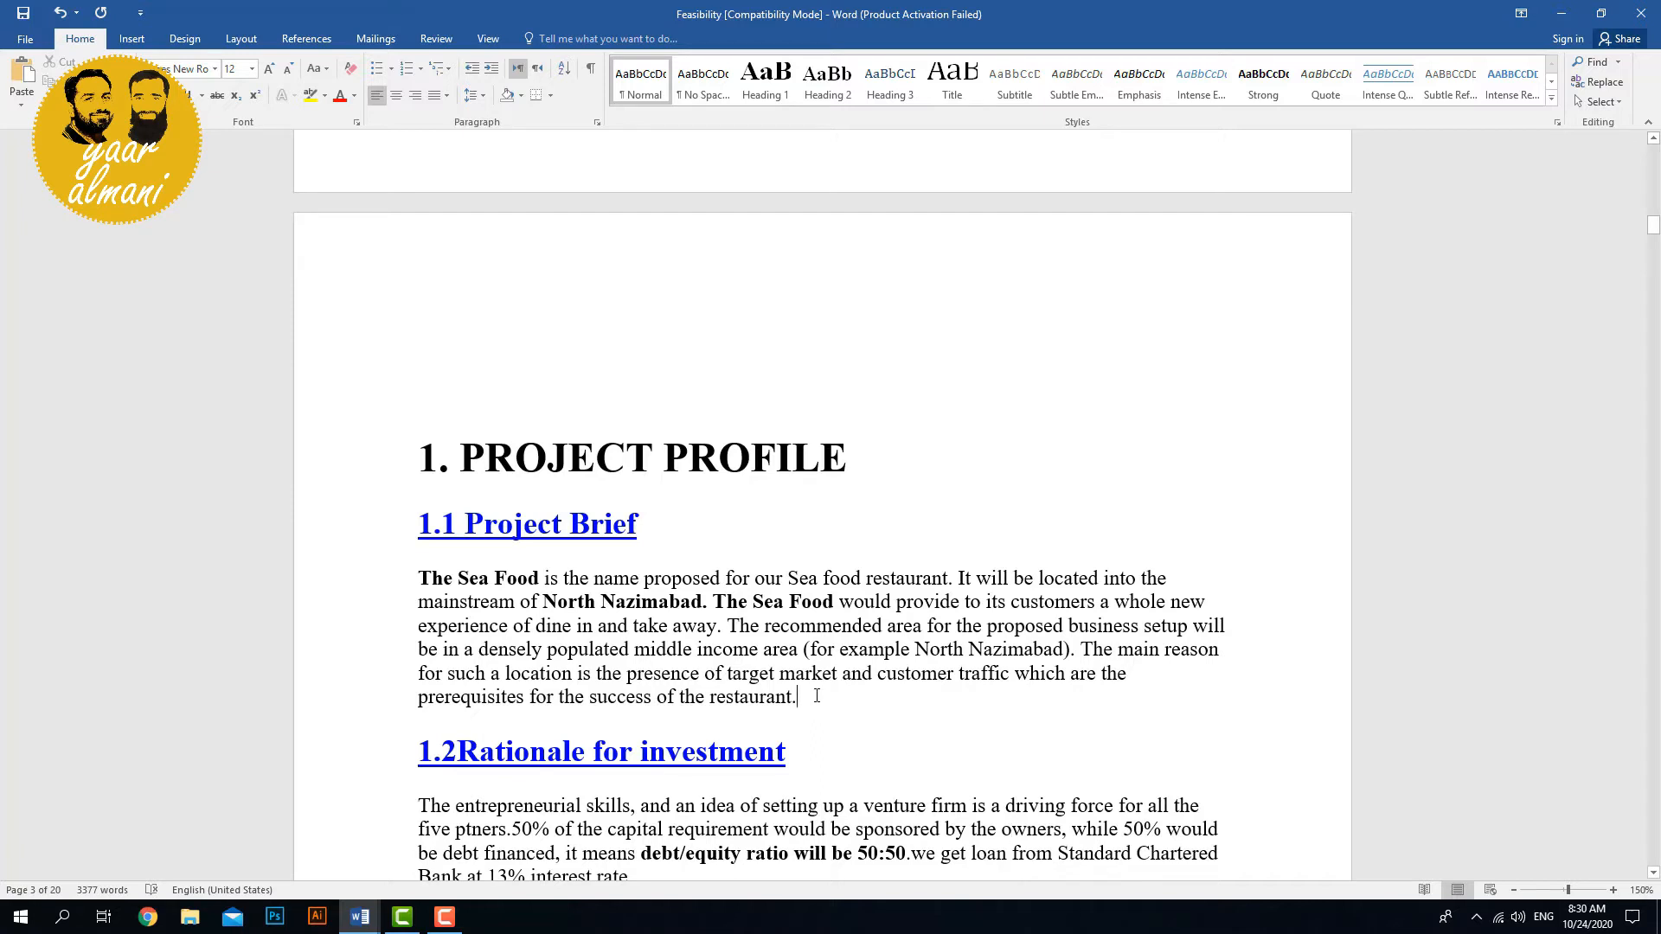
Delete "of the restaurant." character by character from the end of the Project Brief paragraph.
key("BackSpace")
key("BackSpace")
key("BackSpace")
key("BackSpace")
key("BackSpace")
key("BackSpace")
key("BackSpace")
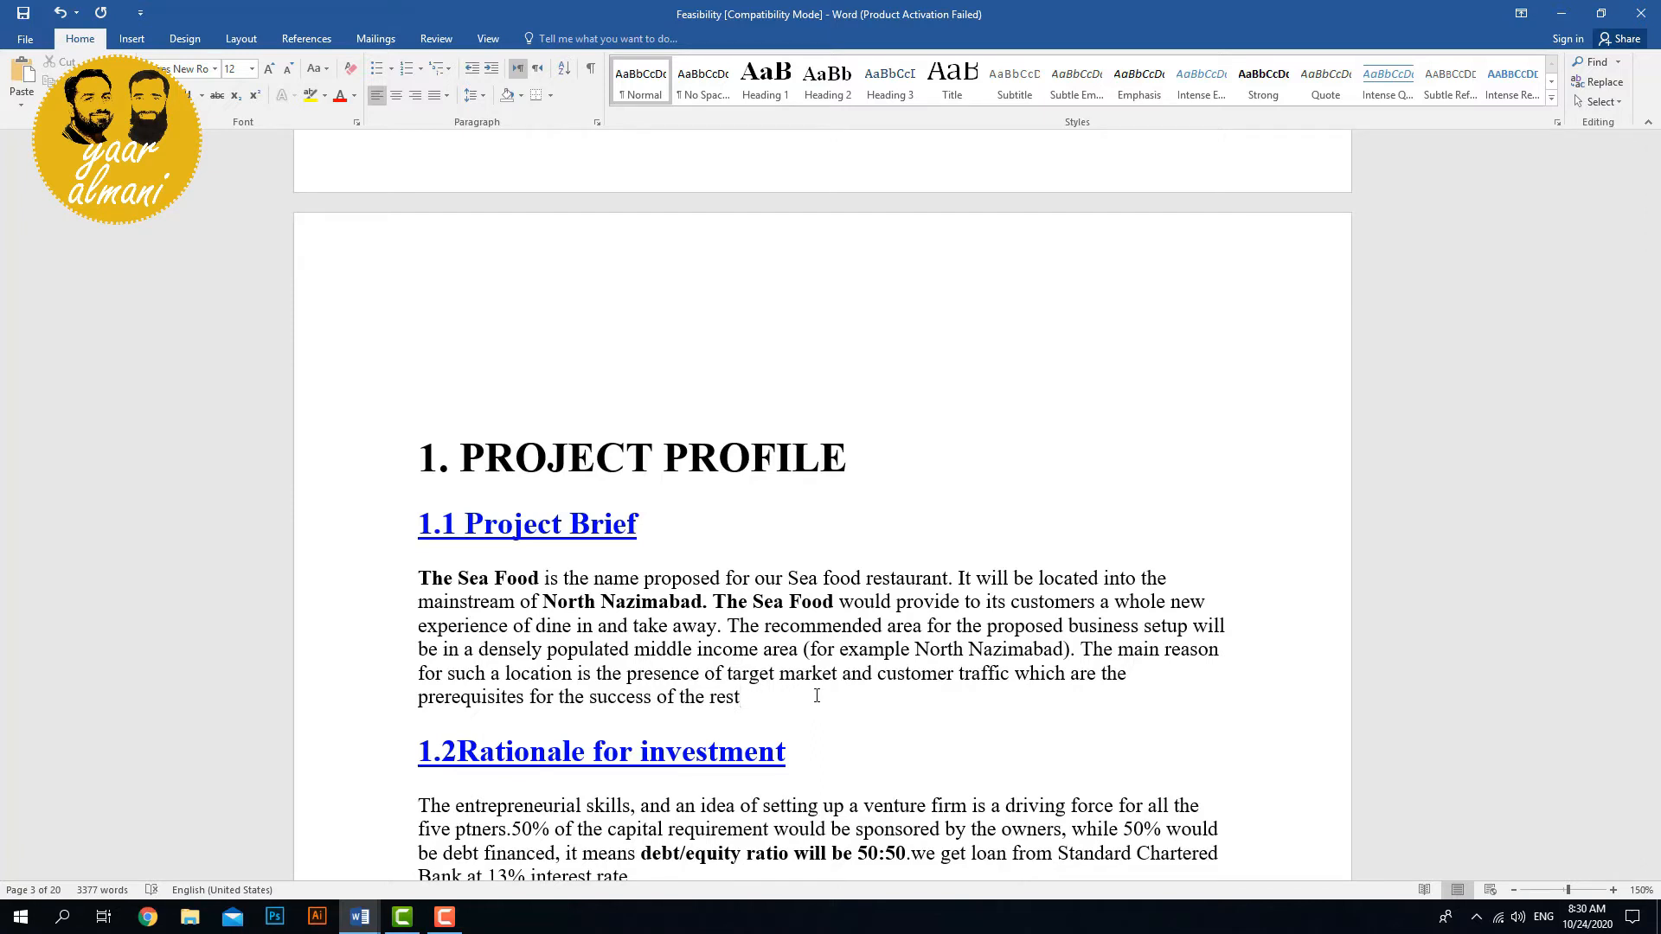
key("BackSpace")
key("BackSpace")
key("BackSpace")
key("BackSpace")
key("BackSpace")
key("BackSpace")
key("BackSpace")
key("BackSpace")
key("BackSpace")
key("BackSpace")
key("BackSpace")
Delete the end of the Project Brief paragraph word by word, back to "for such a location is".
key("ctrl+BackSpace")
key("ctrl+BackSpace")
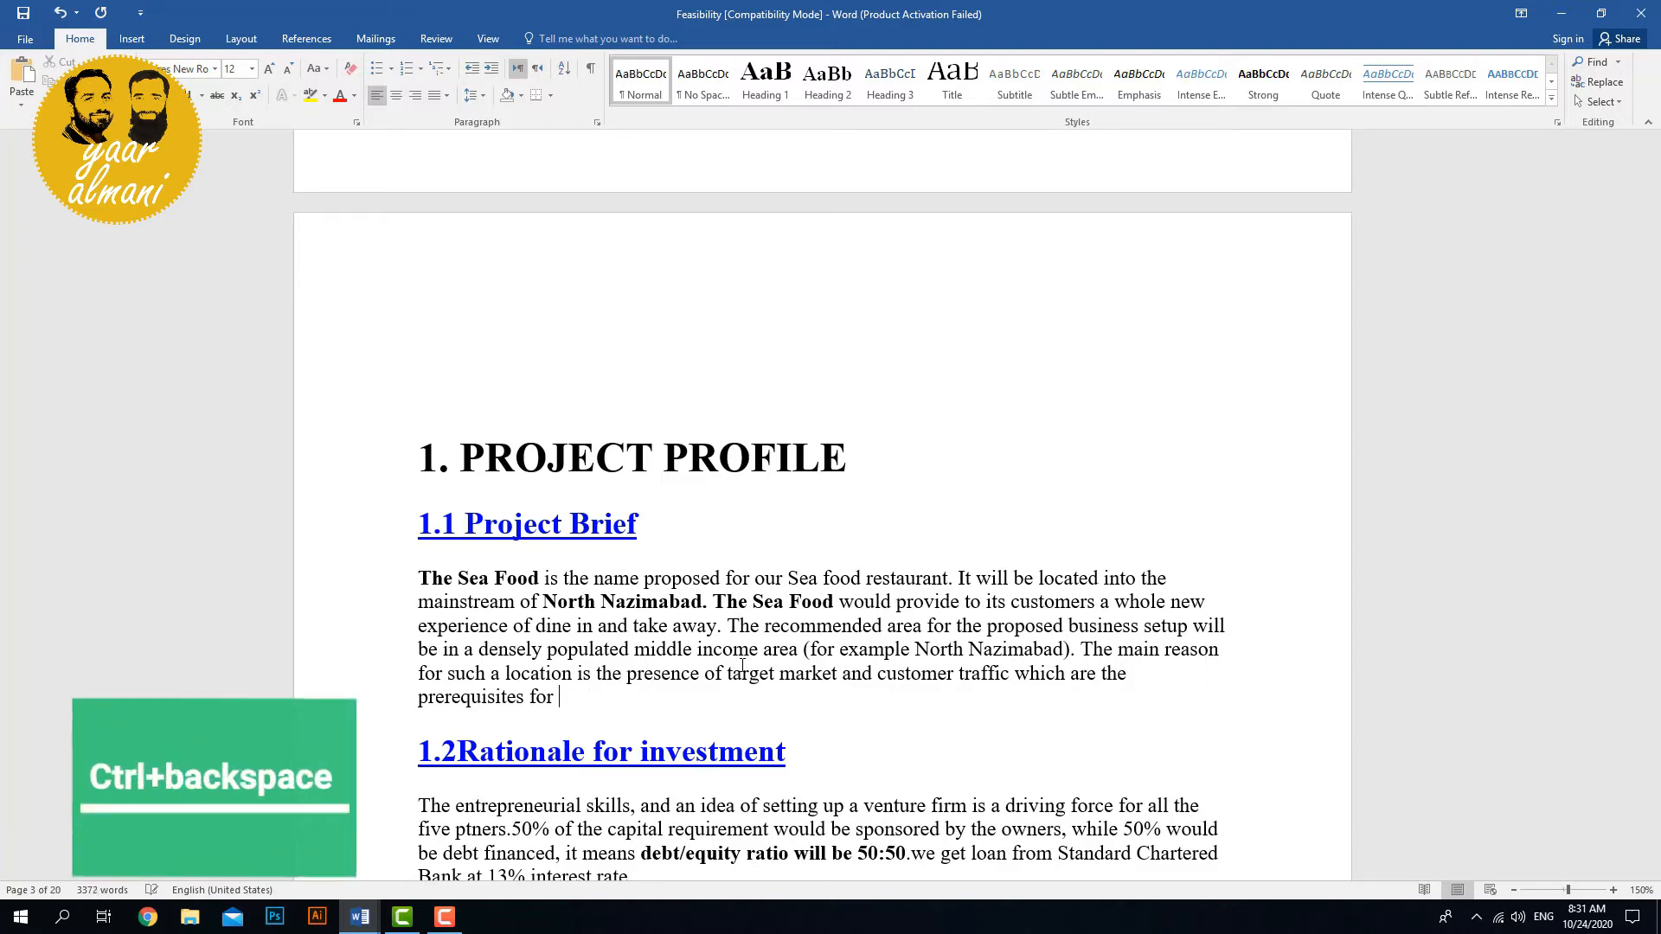
key("ctrl+BackSpace")
key("ctrl+BackSpace")
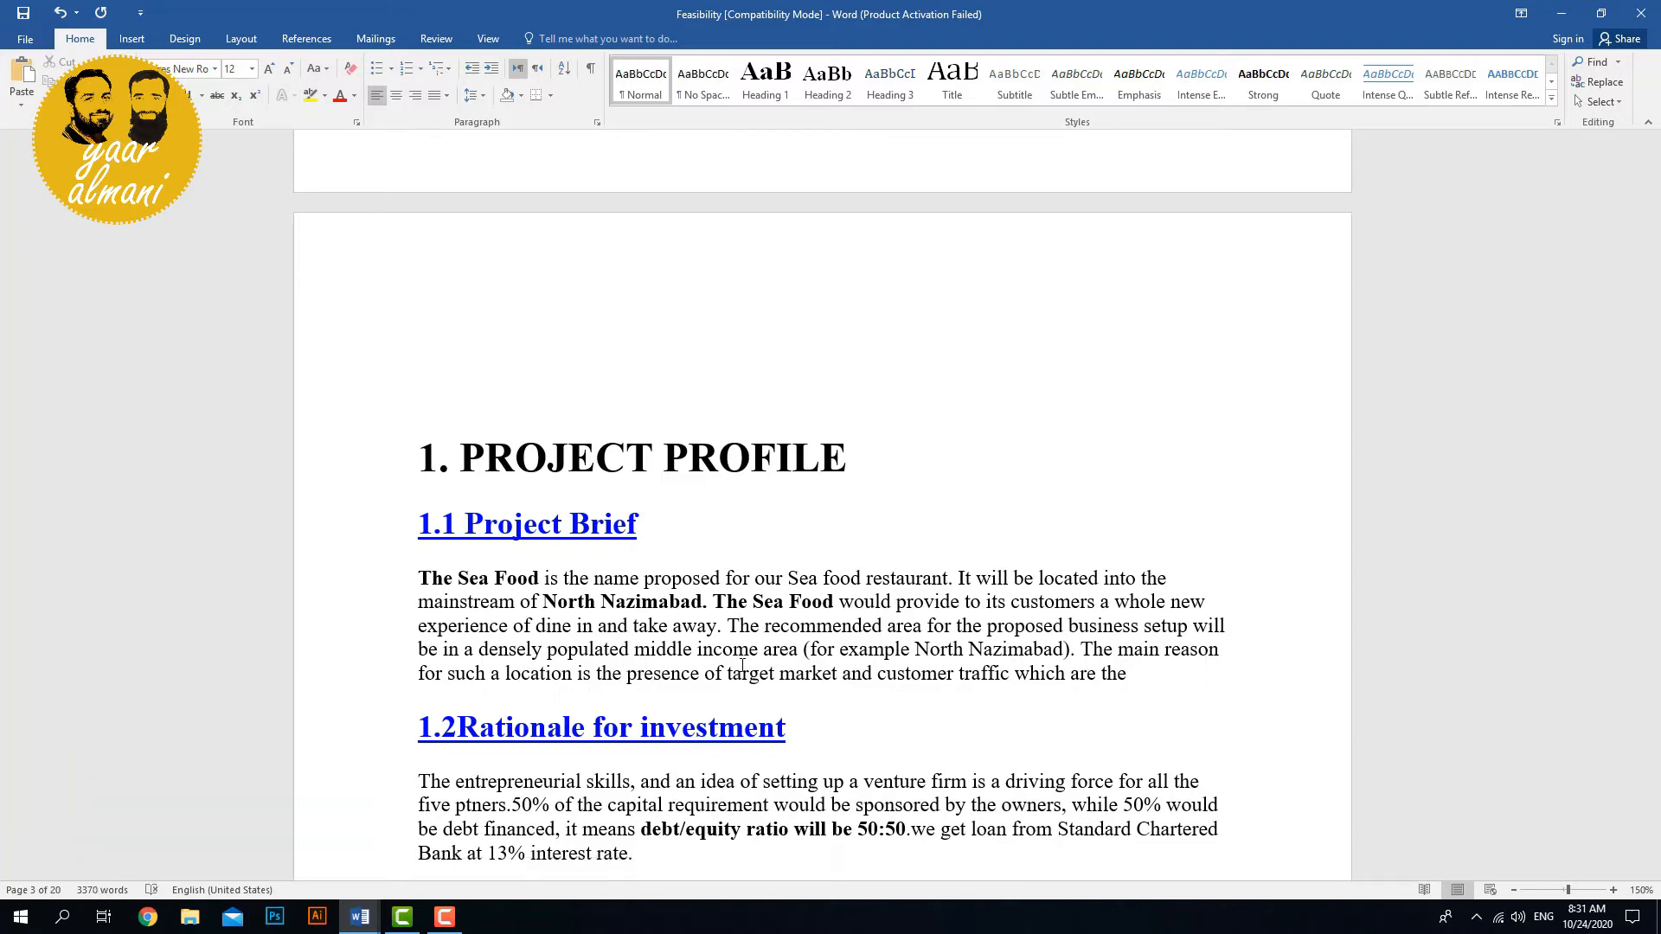
key("ctrl+BackSpace")
key("ctrl+BackSpace")
key("ctrl+BackSpace")
key("ctrl+BackSpace")
key("ctrl+BackSpace")
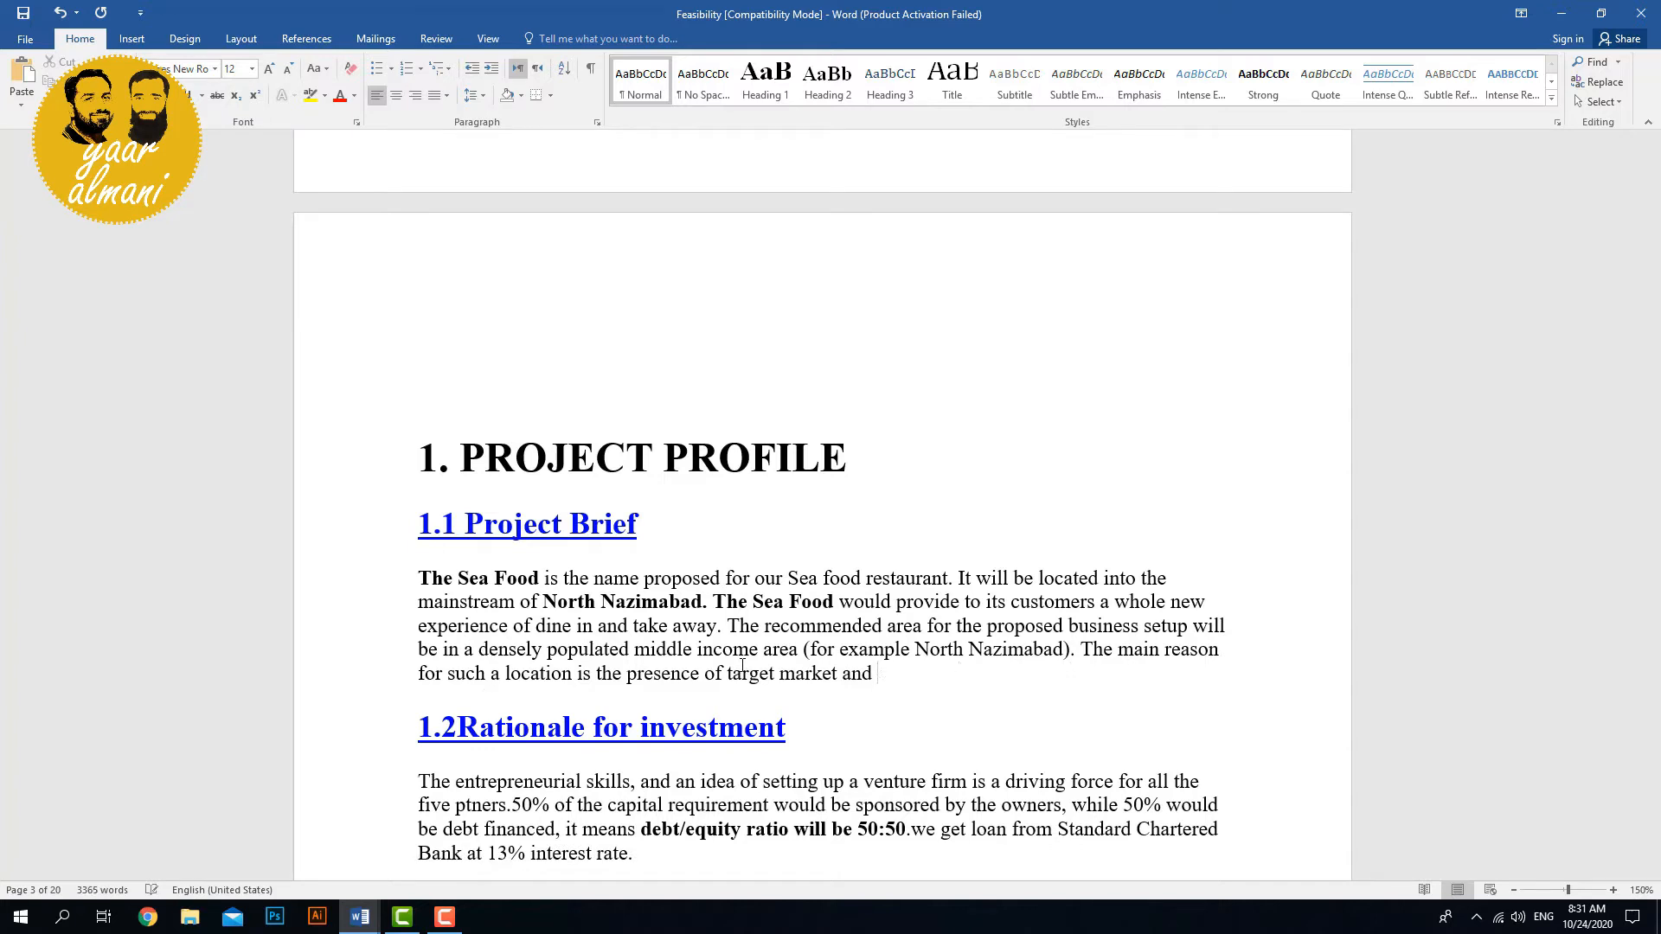
key("ctrl+BackSpace")
key("ctrl+BackSpace")
key("ctrl+BackSpace")
key("ctrl+BackSpace")
key("ctrl+BackSpace")
key("ctrl+BackSpace")
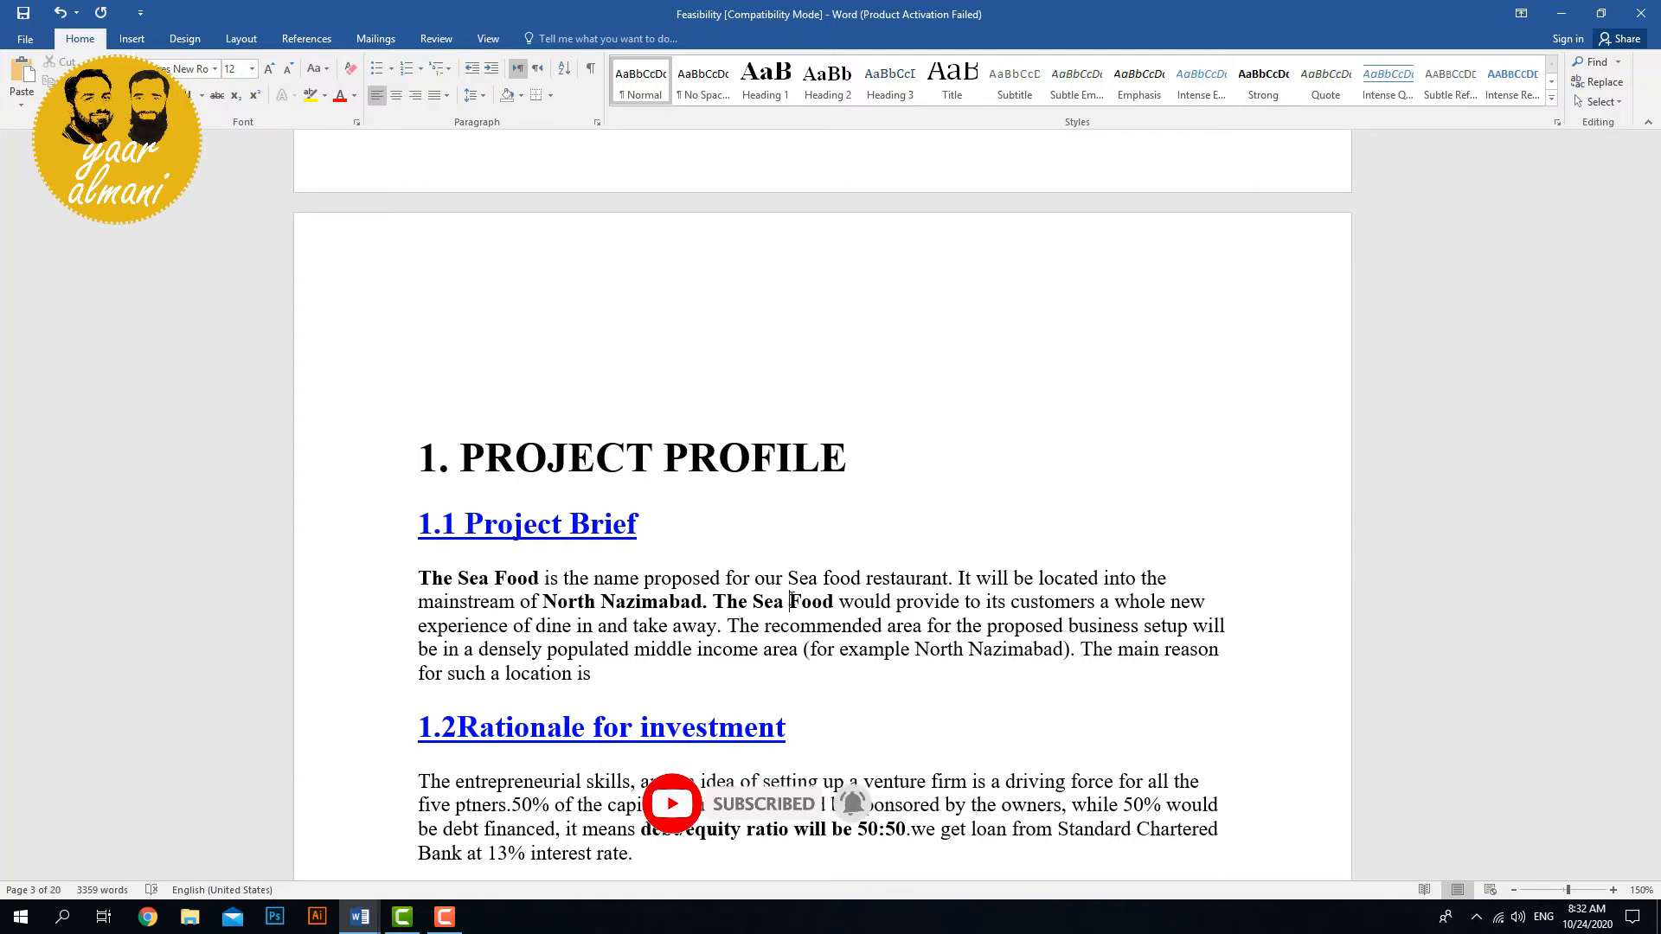
Run a Smart Lookup on the word "Food" in the Project Brief's bold "The Sea Food" and browse the results.
left_click_drag(791, 598, 832, 601)
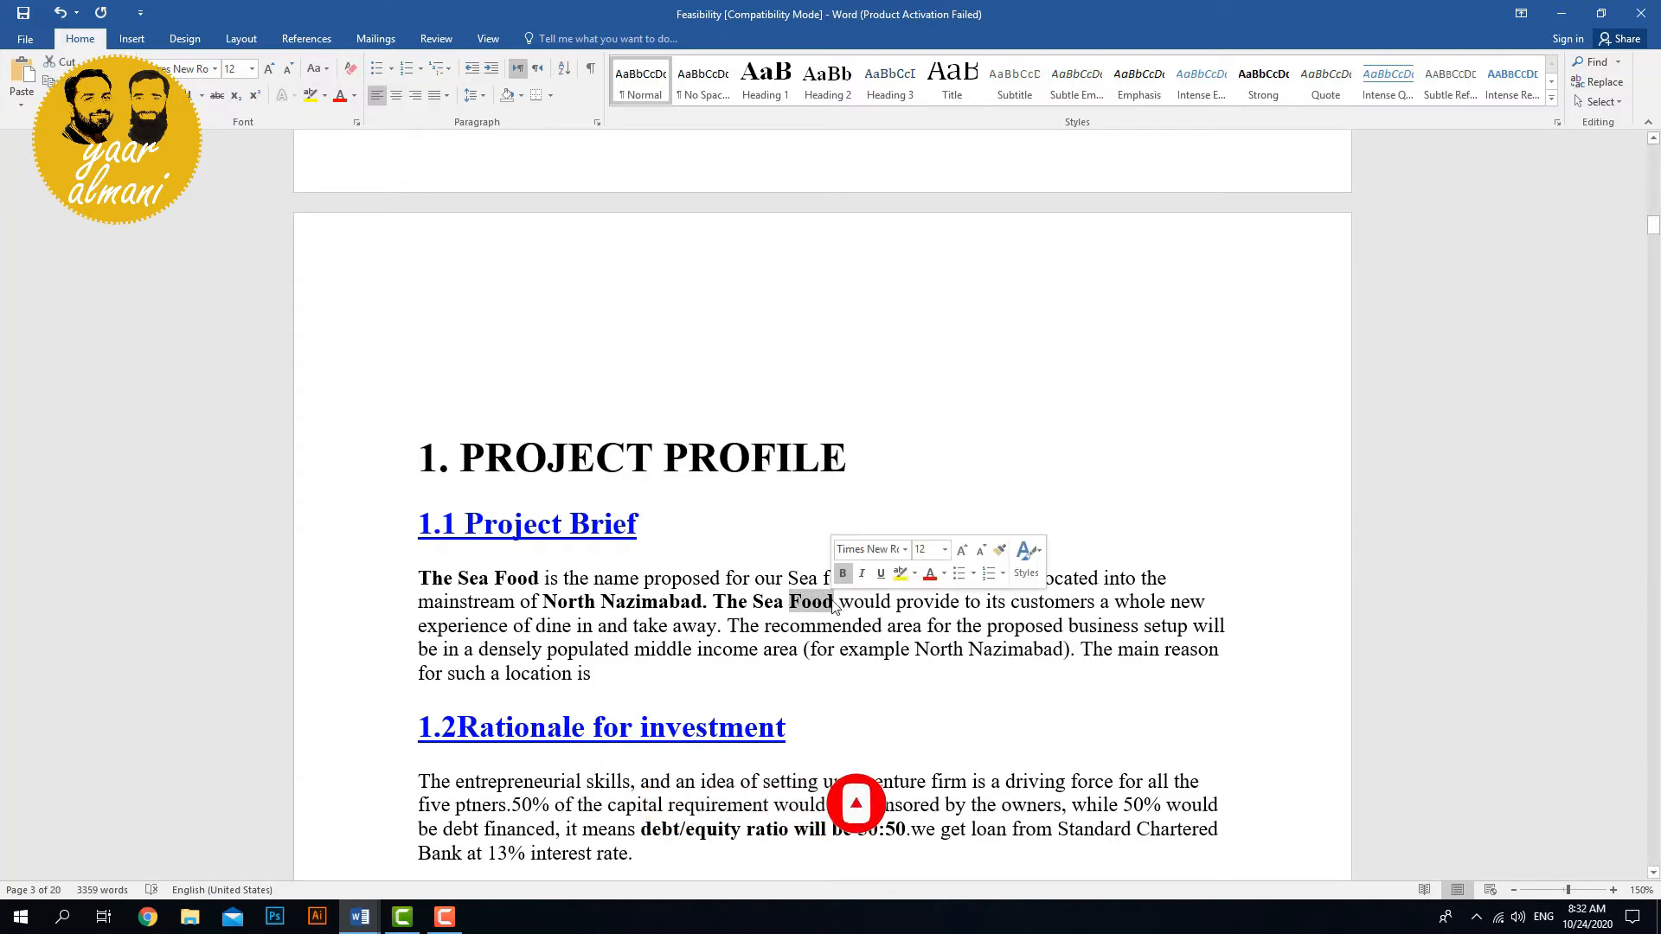
right_click(828, 603)
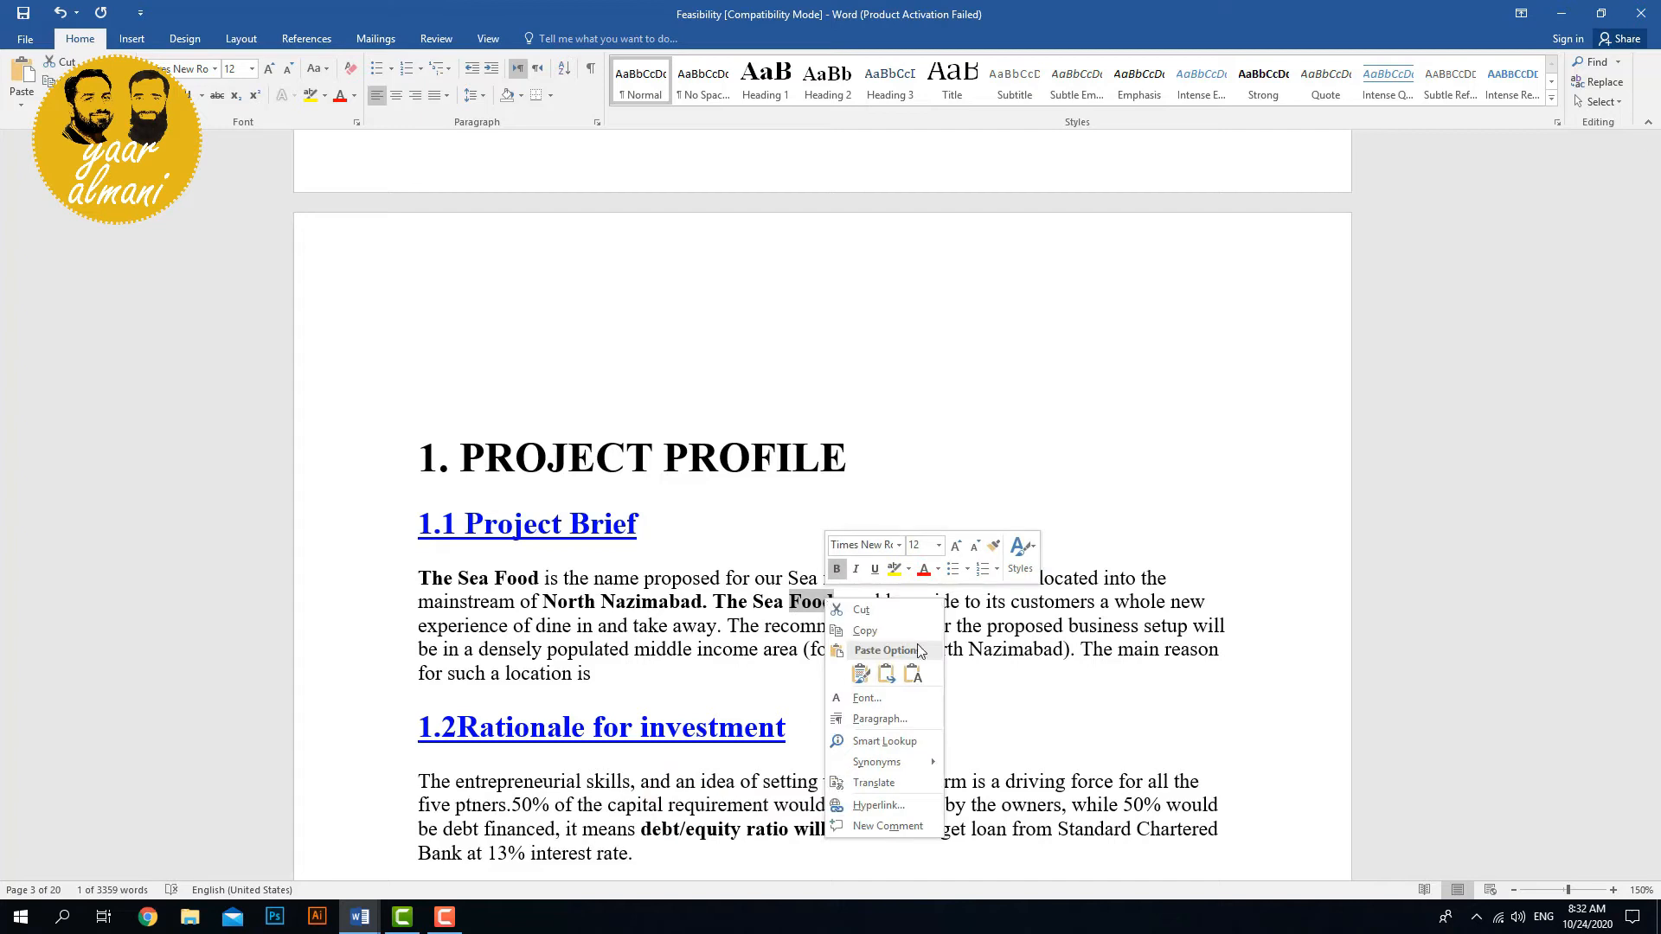
left_click(884, 742)
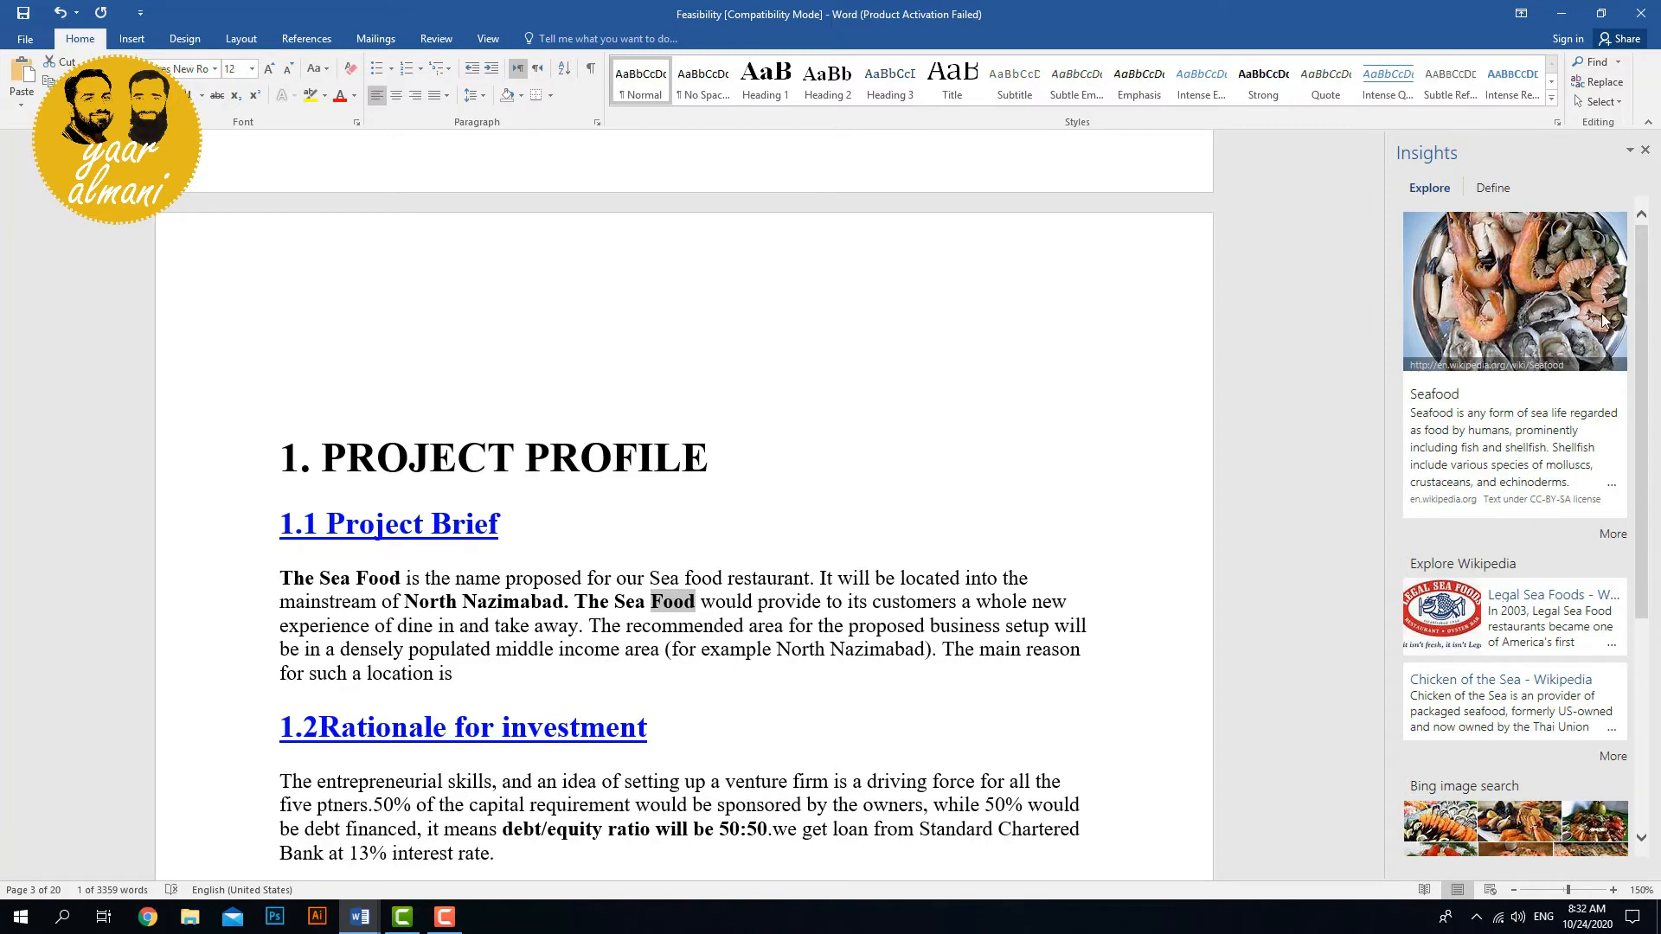
scroll(1516, 523, "down", 2)
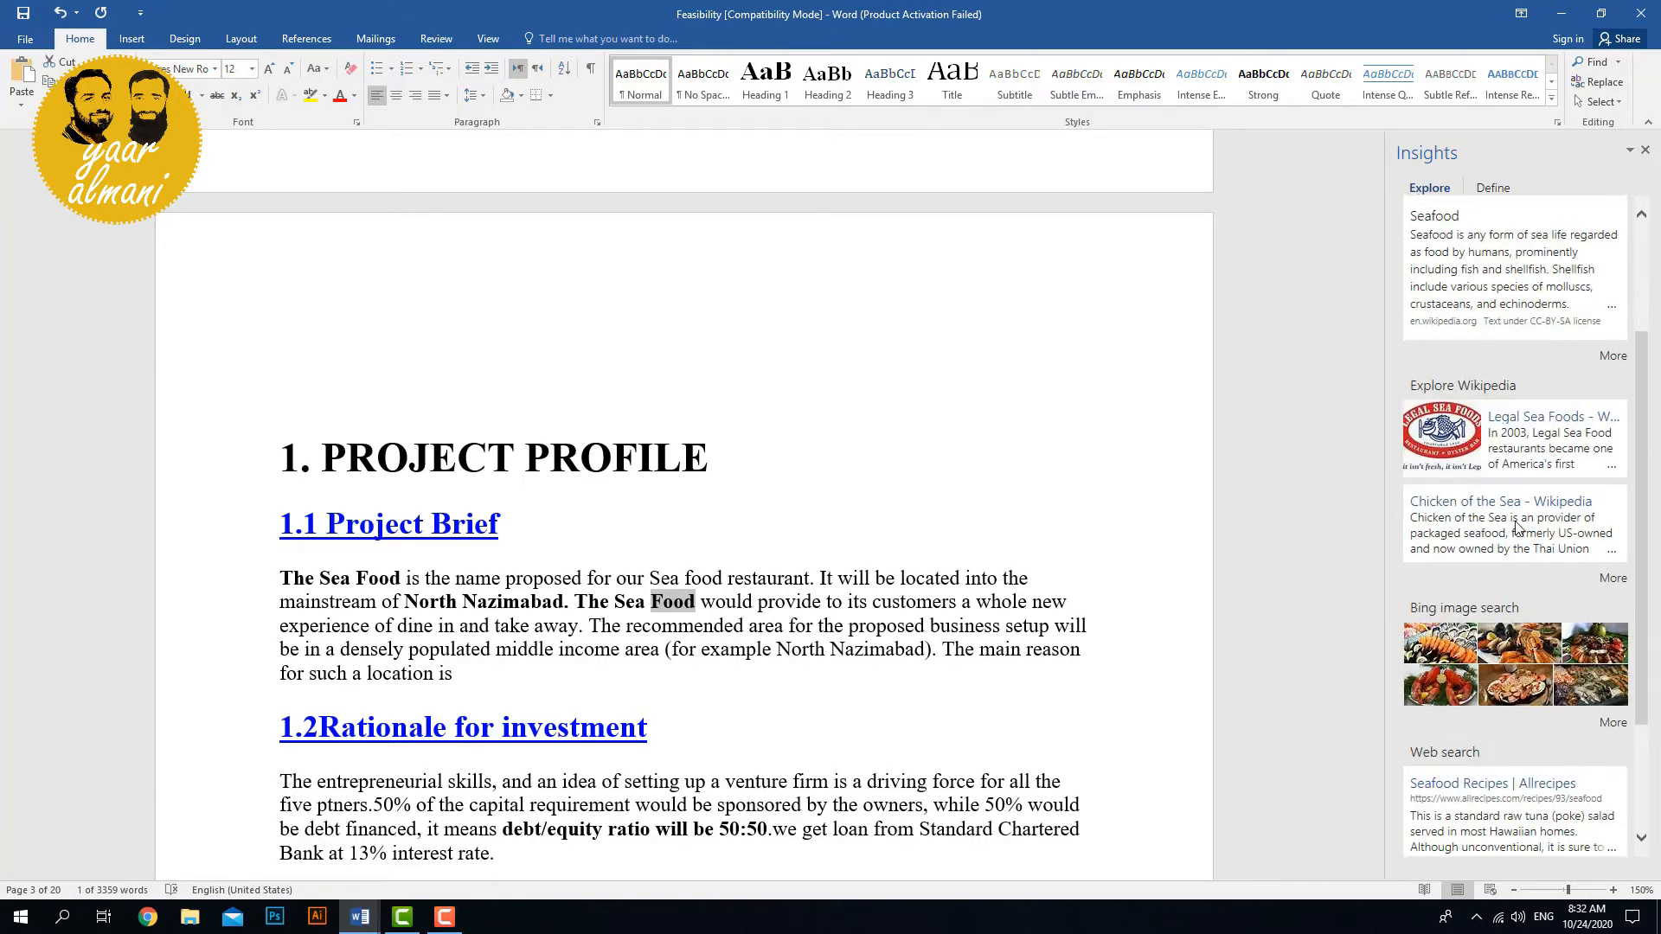
Look through the remaining Insights results, from the Wikipedia entries and Bing images to the web search items.
scroll(1515, 527, "down", 1)
scroll(1515, 527, "down", 2)
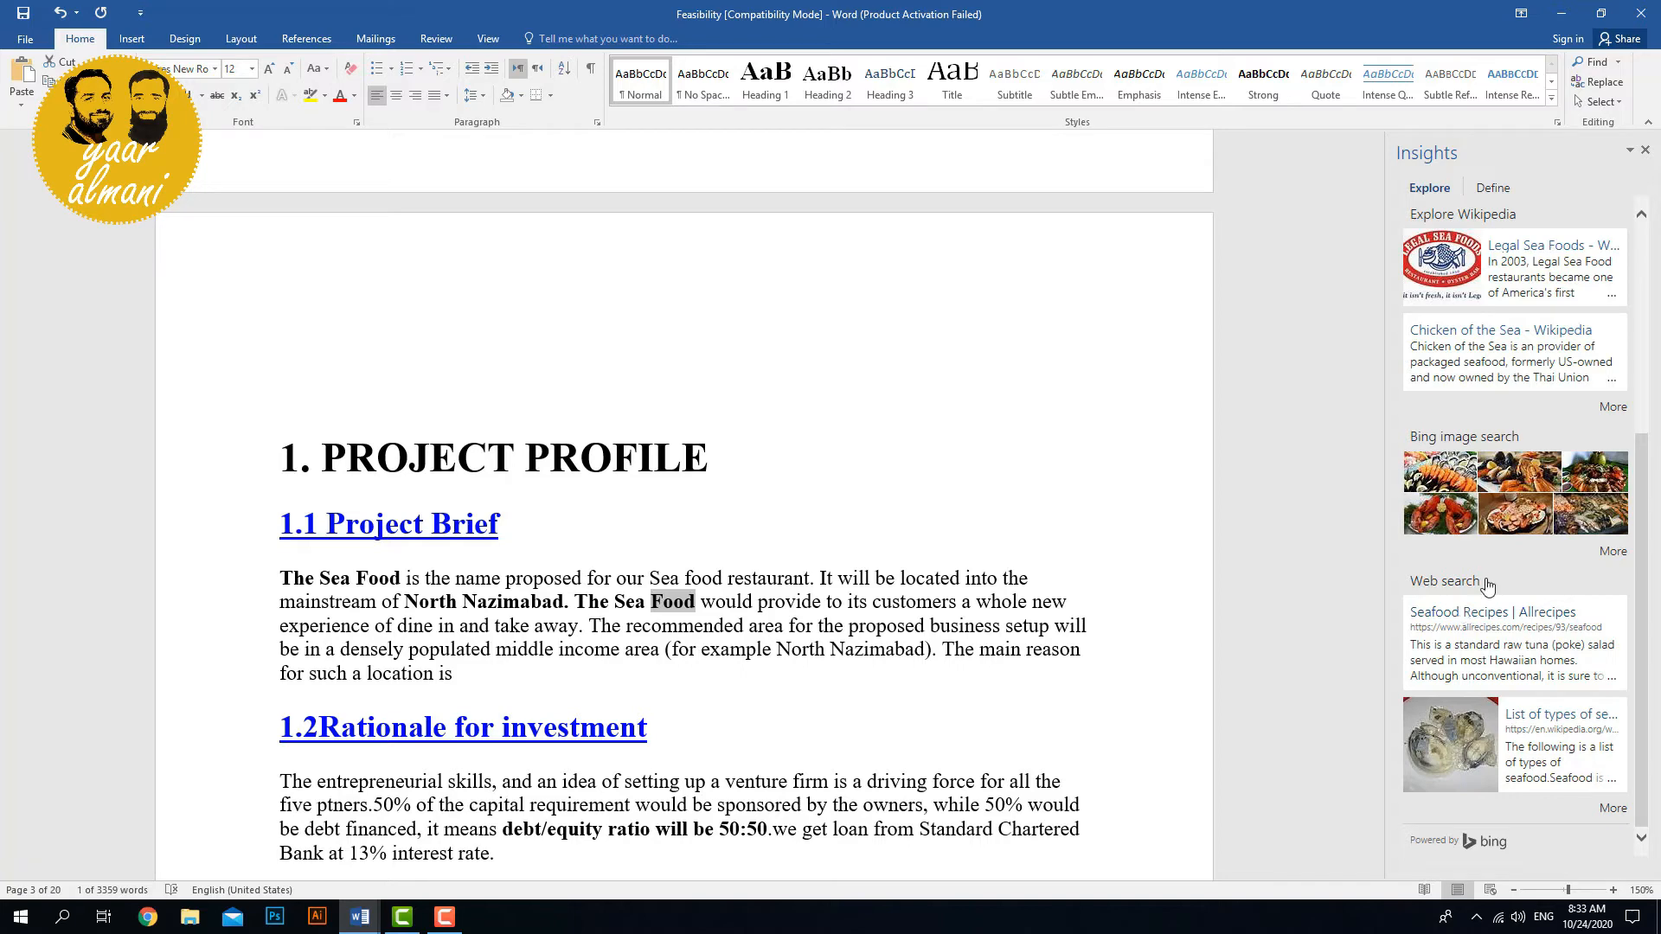
scroll(1484, 581, "up", 4)
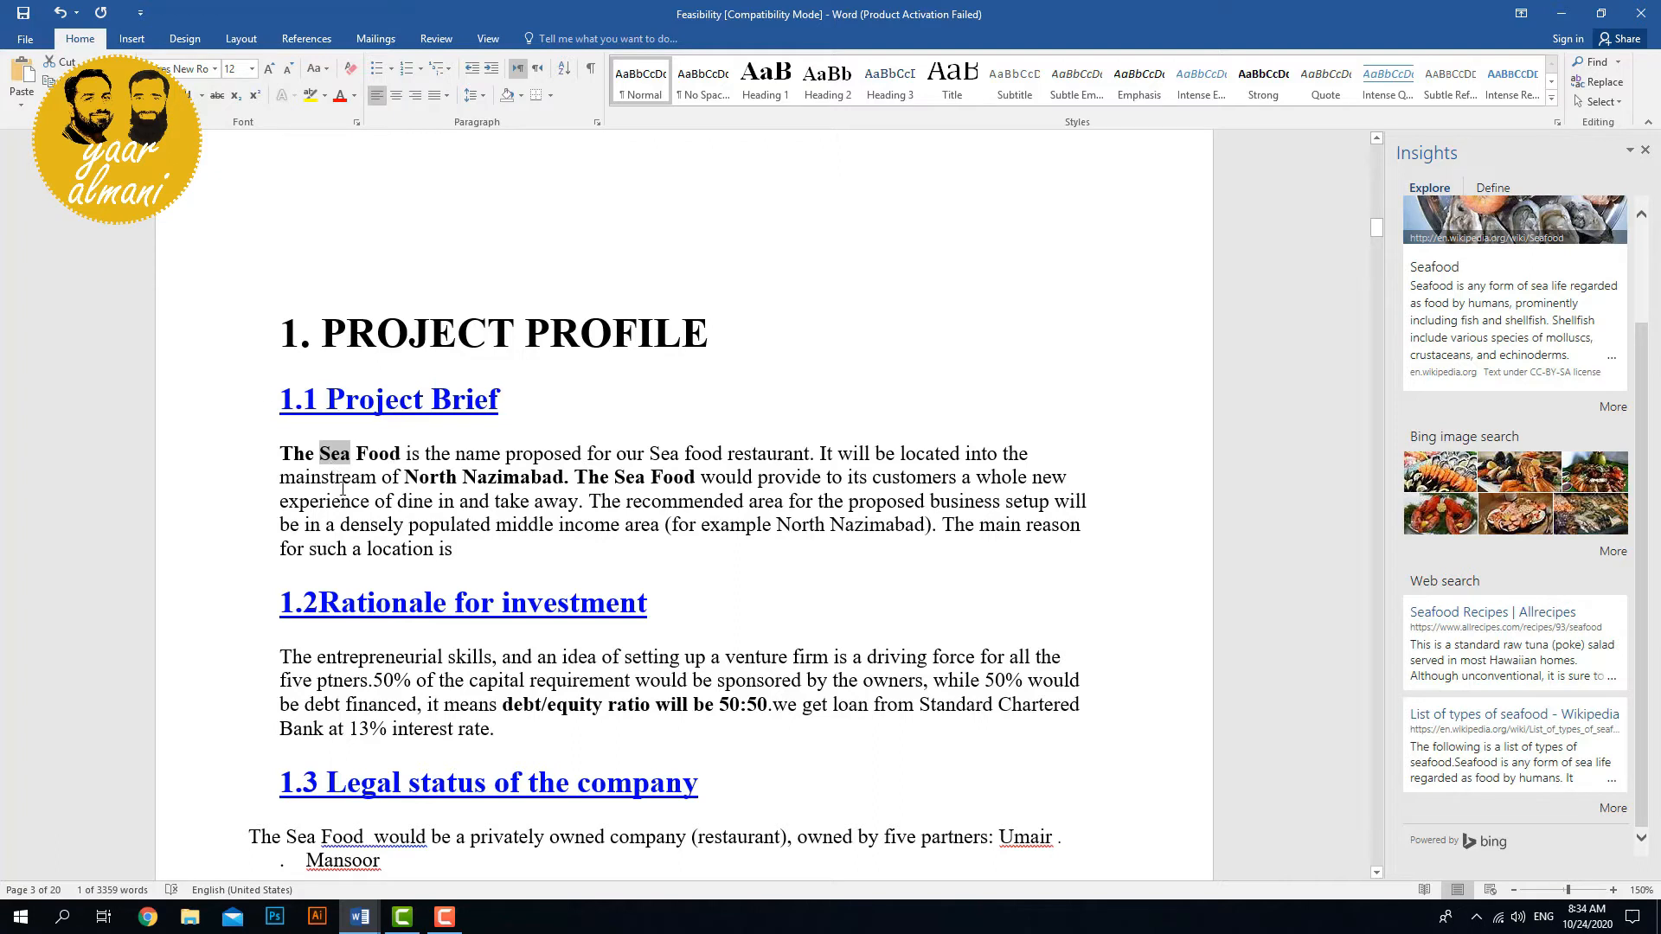
Clear all formatting from the 1.1 Project Brief heading and the paragraph beneath it.
left_click(691, 525)
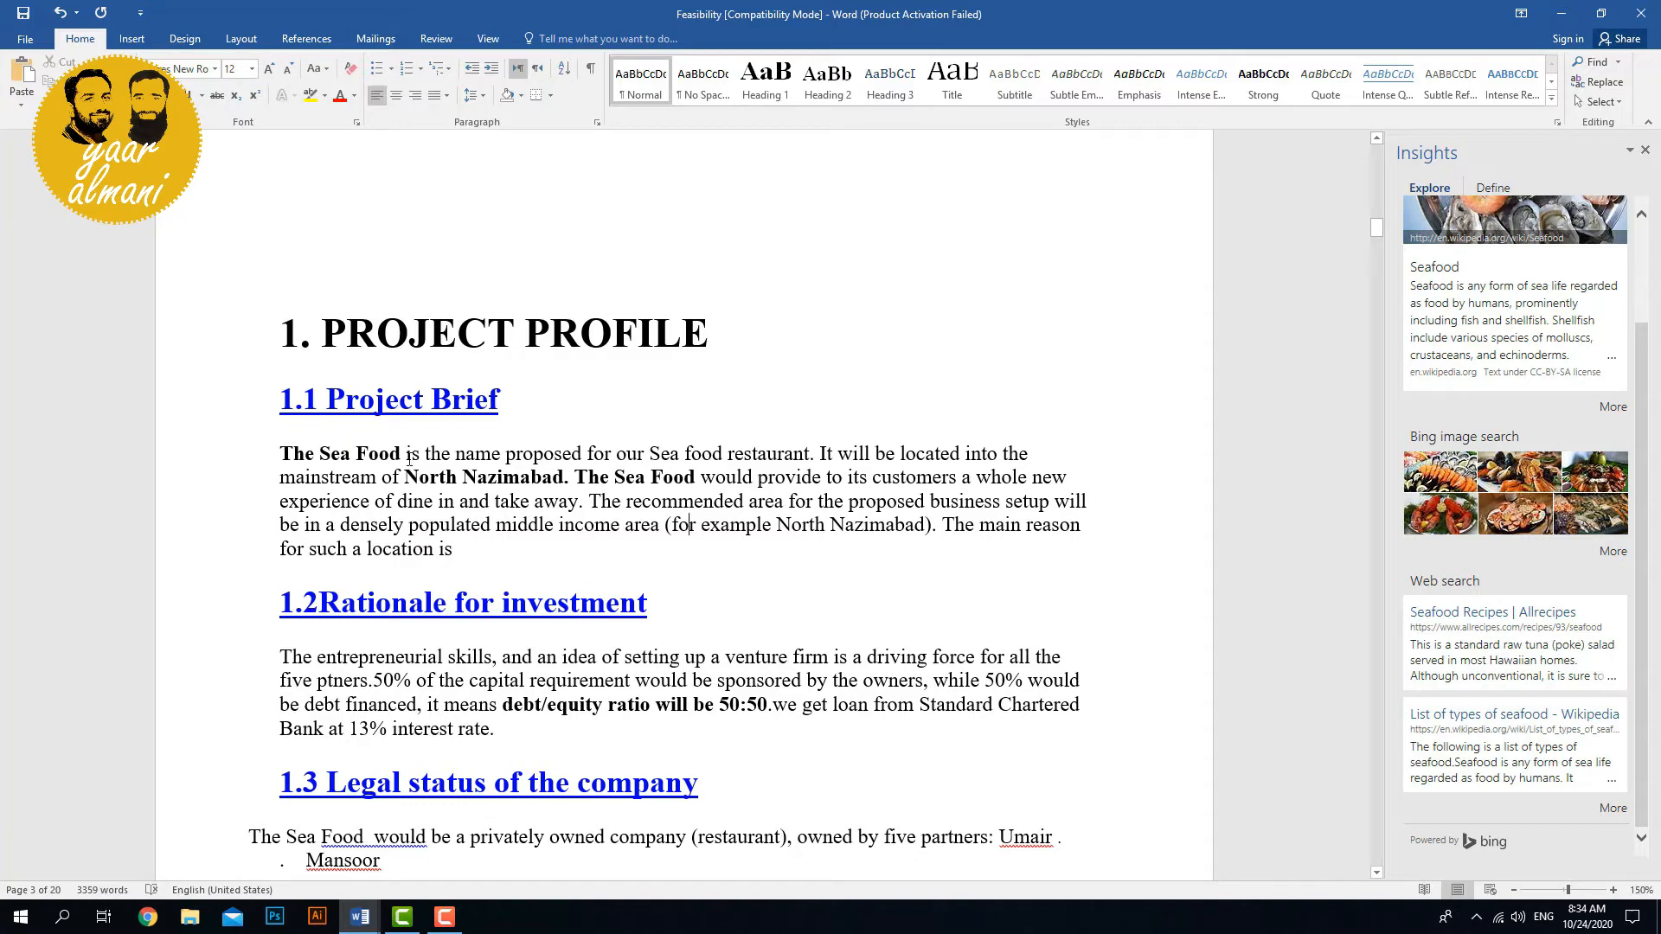
scroll(411, 459, "down", 3)
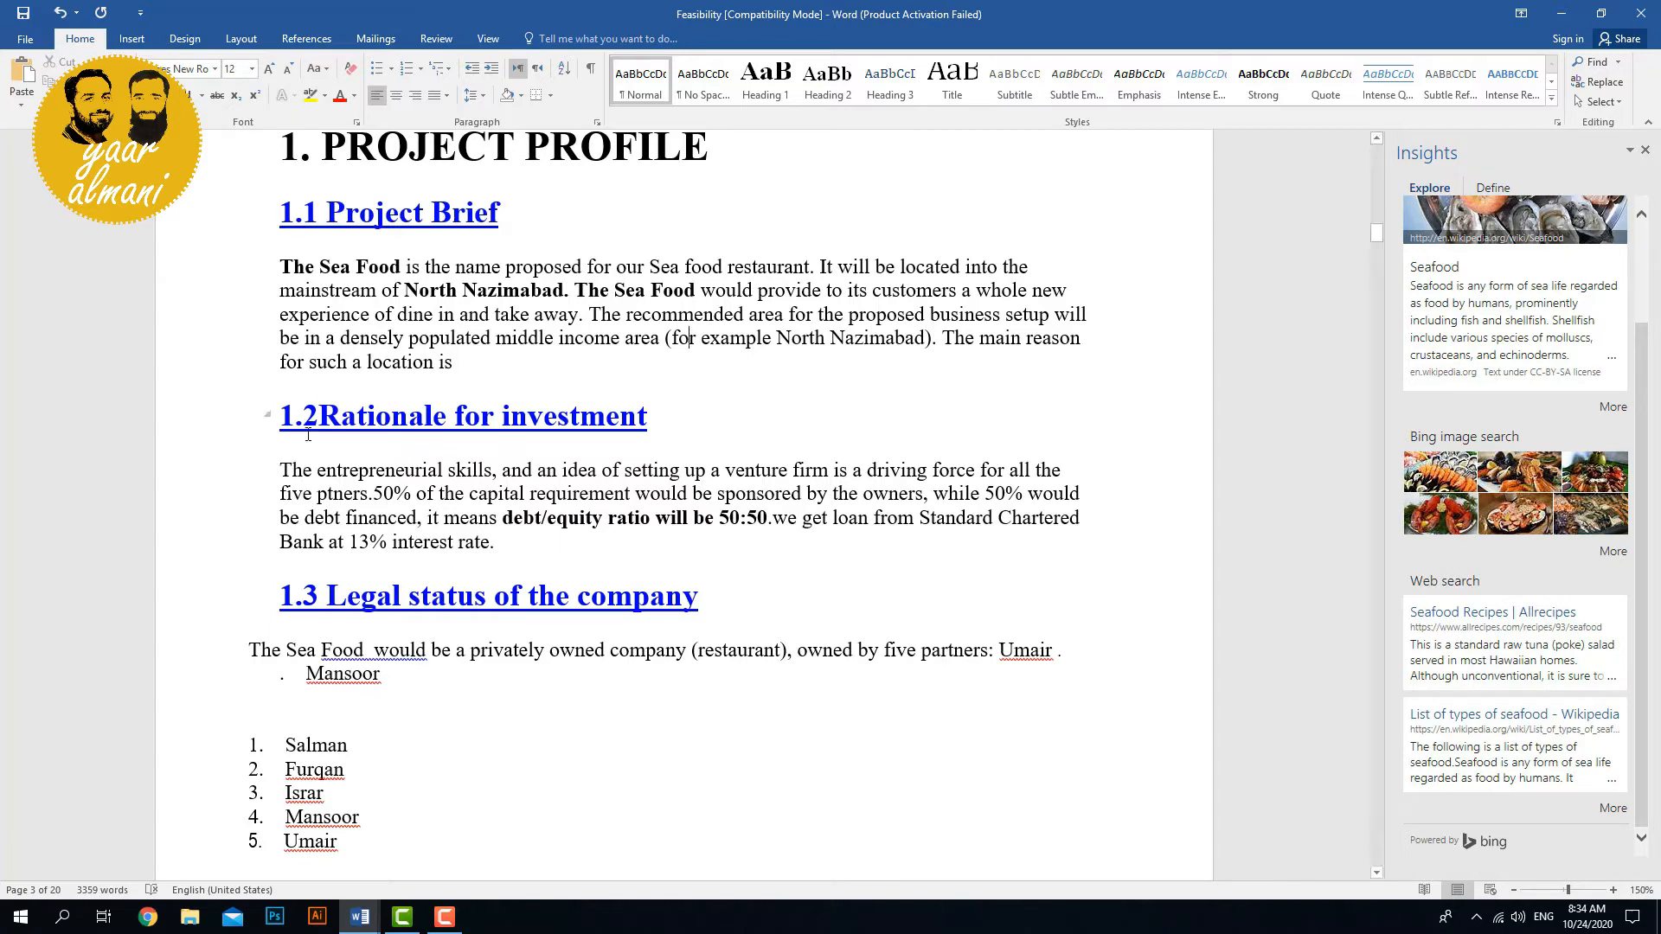
scroll(314, 435, "up", 3)
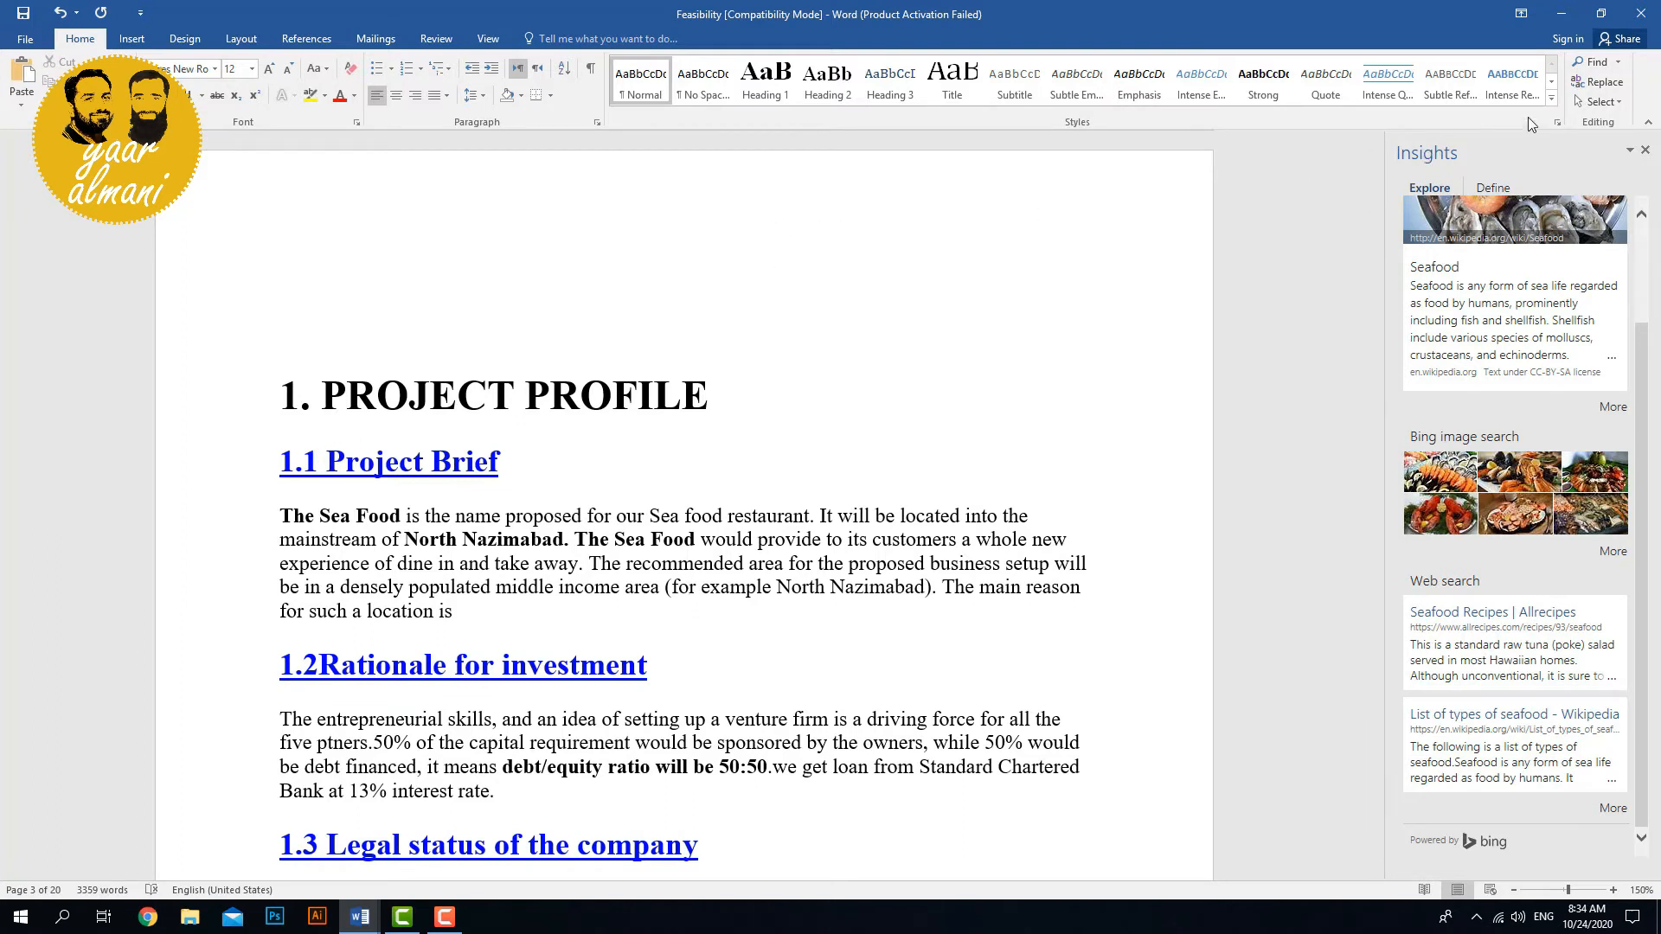
left_click(1552, 102)
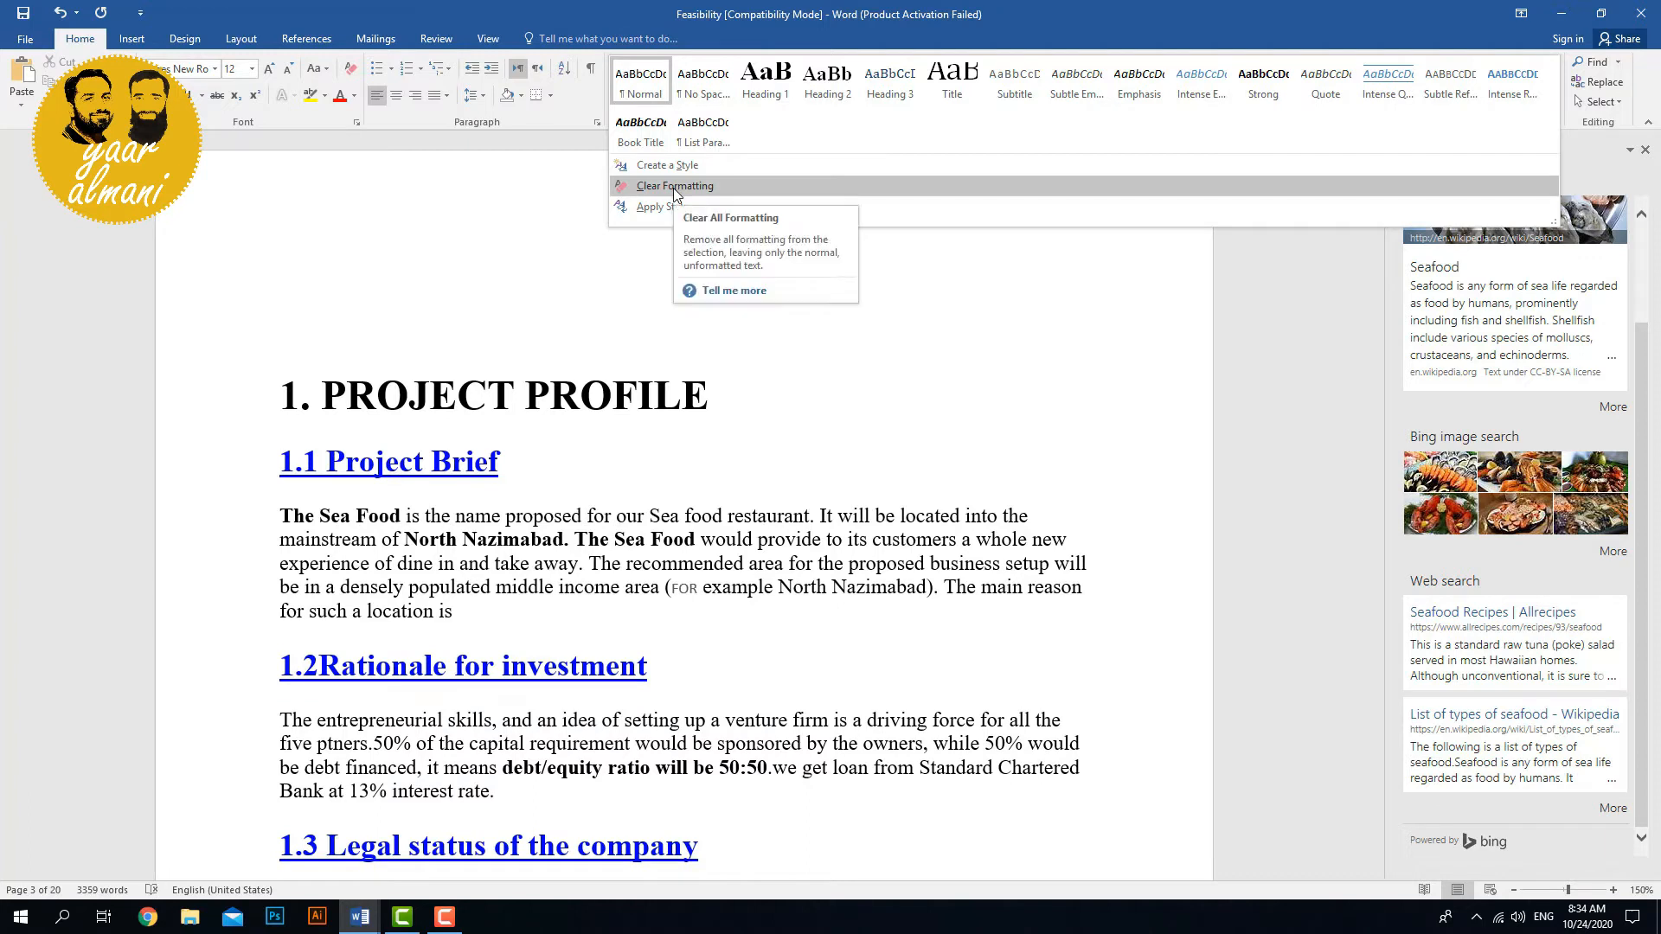
left_click_drag(280, 461, 467, 611)
left_click(1552, 102)
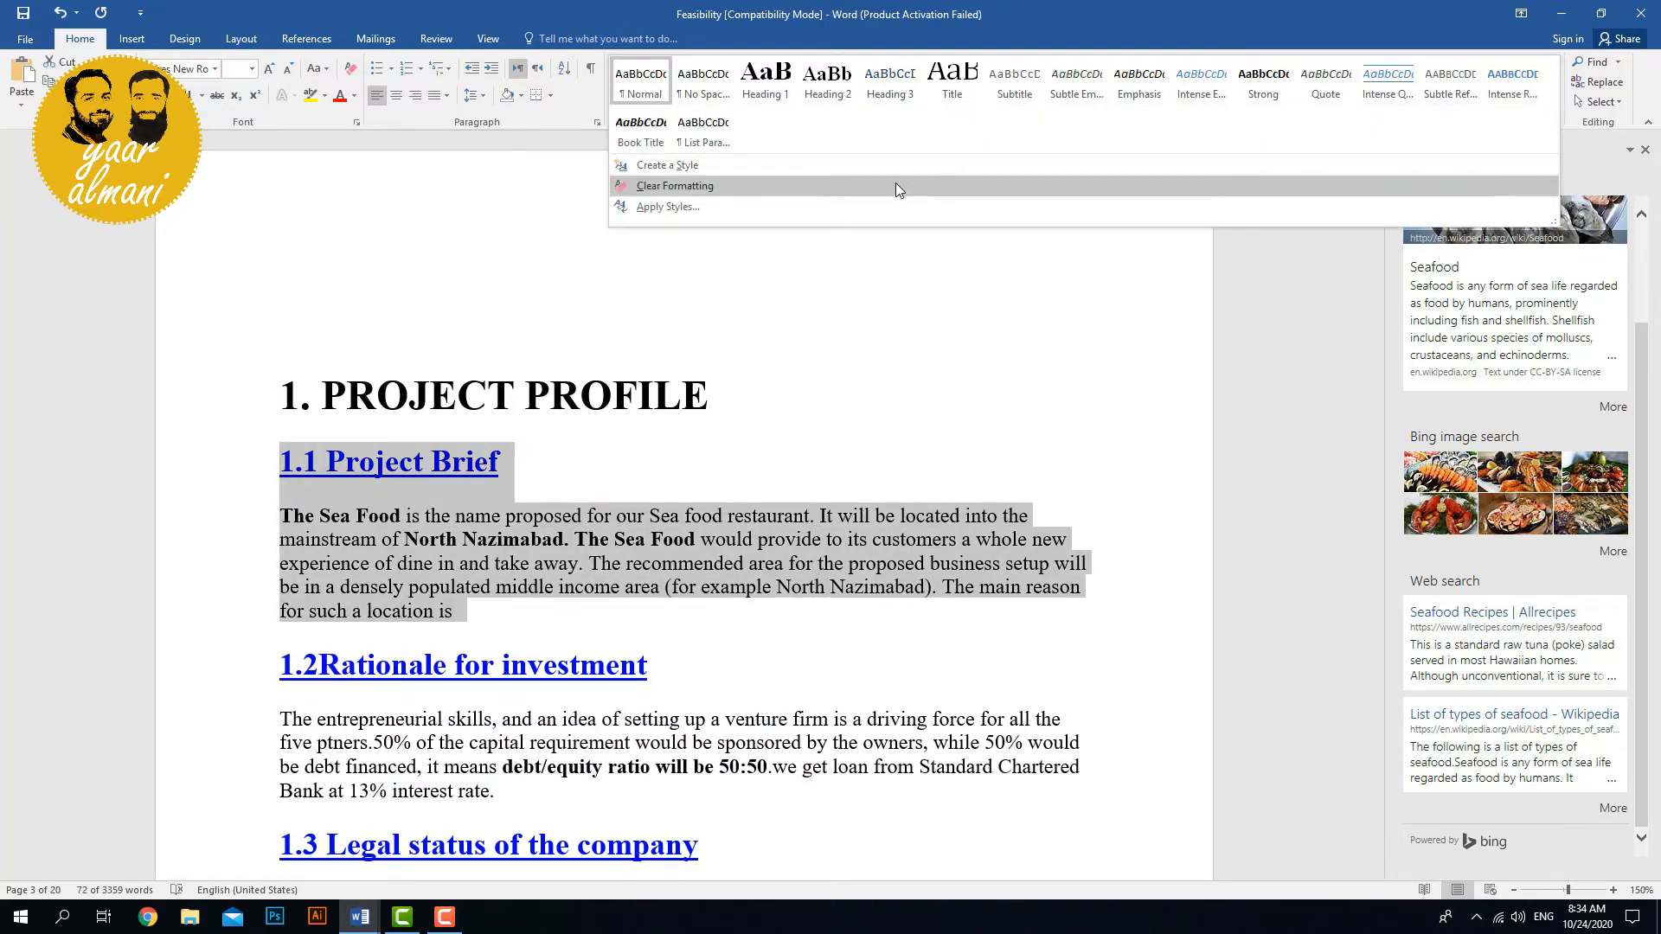
left_click(897, 185)
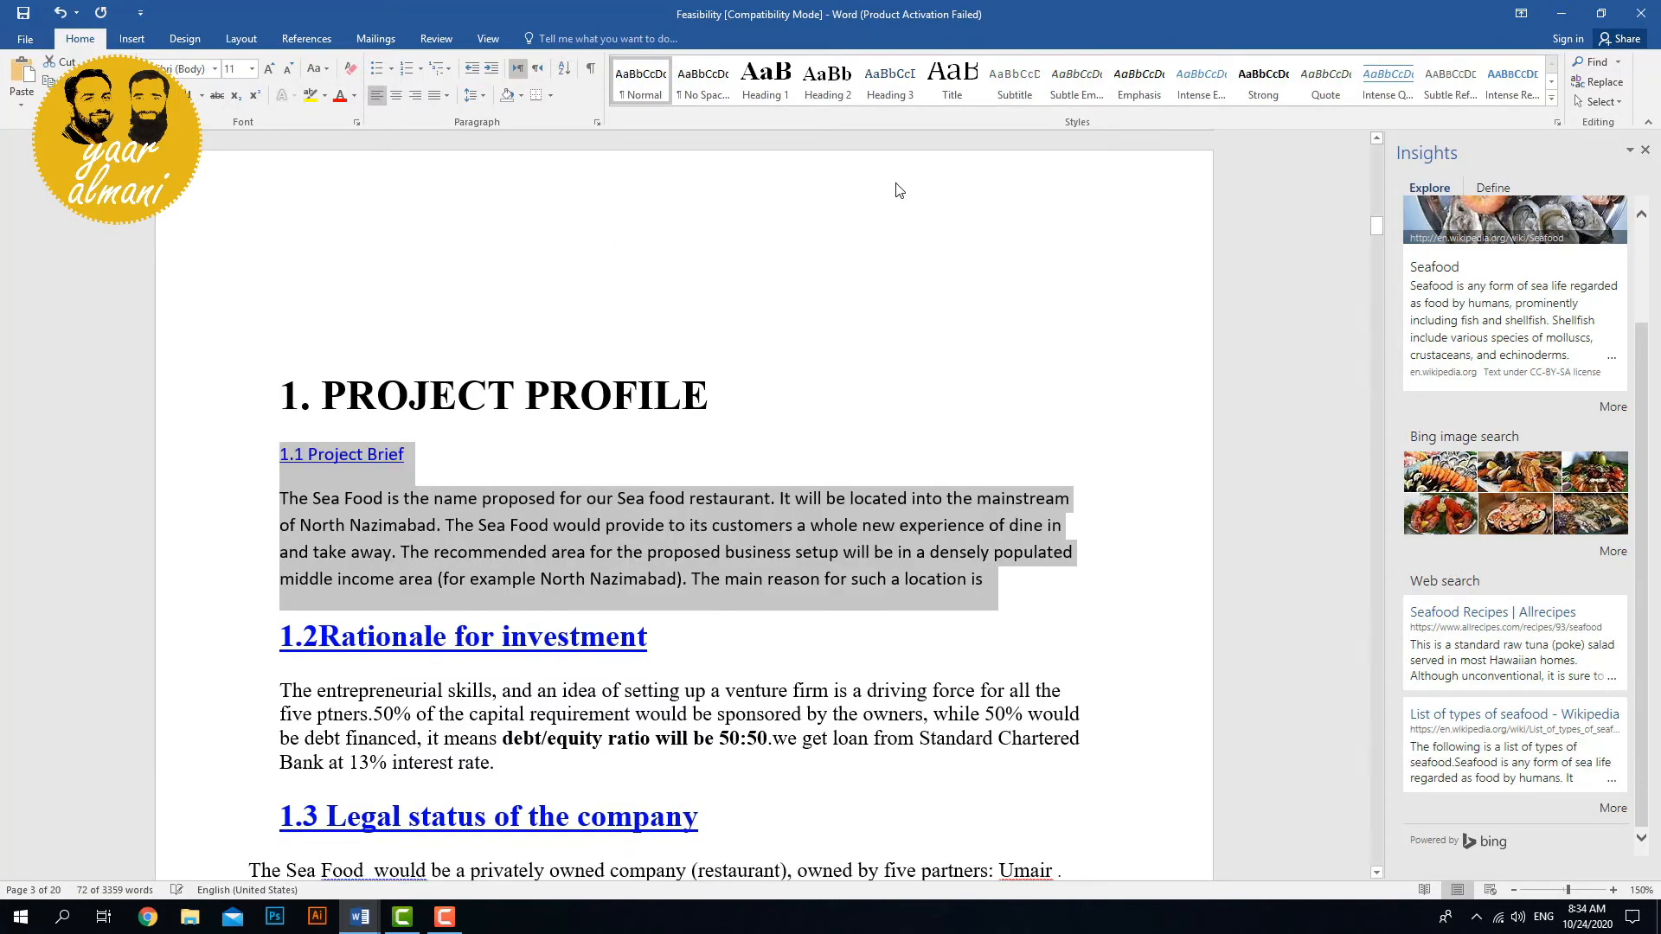
left_click(439, 551)
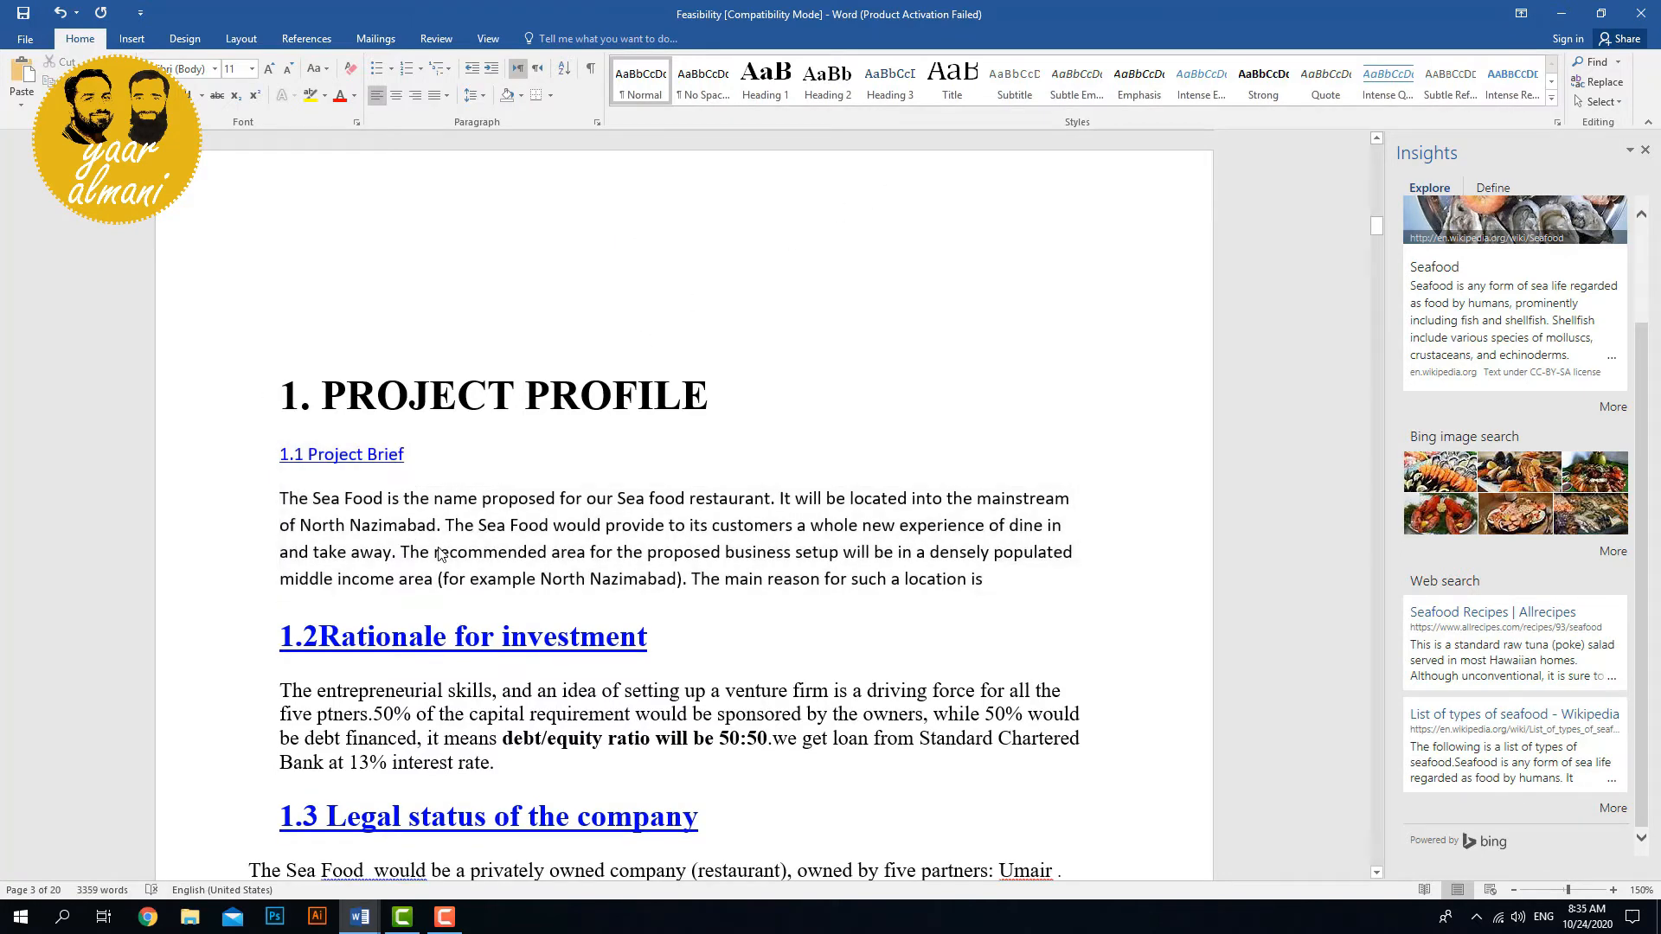
Select the whole document and clear the character formatting from all of its text.
left_click(747, 432)
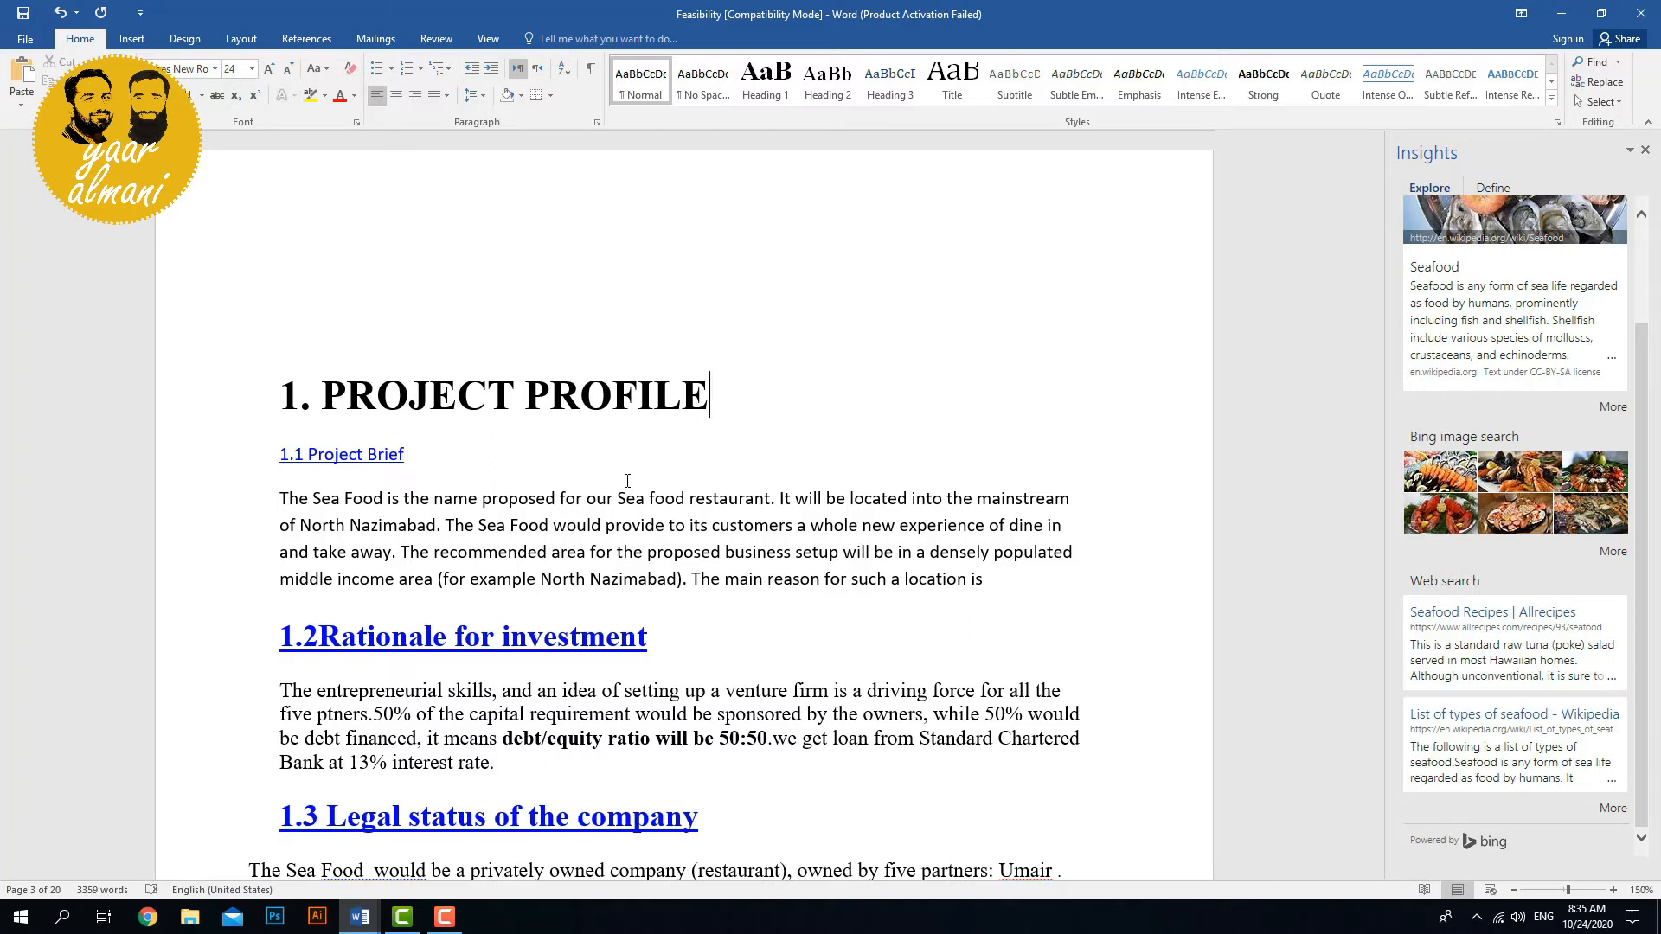
key("ctrl+a")
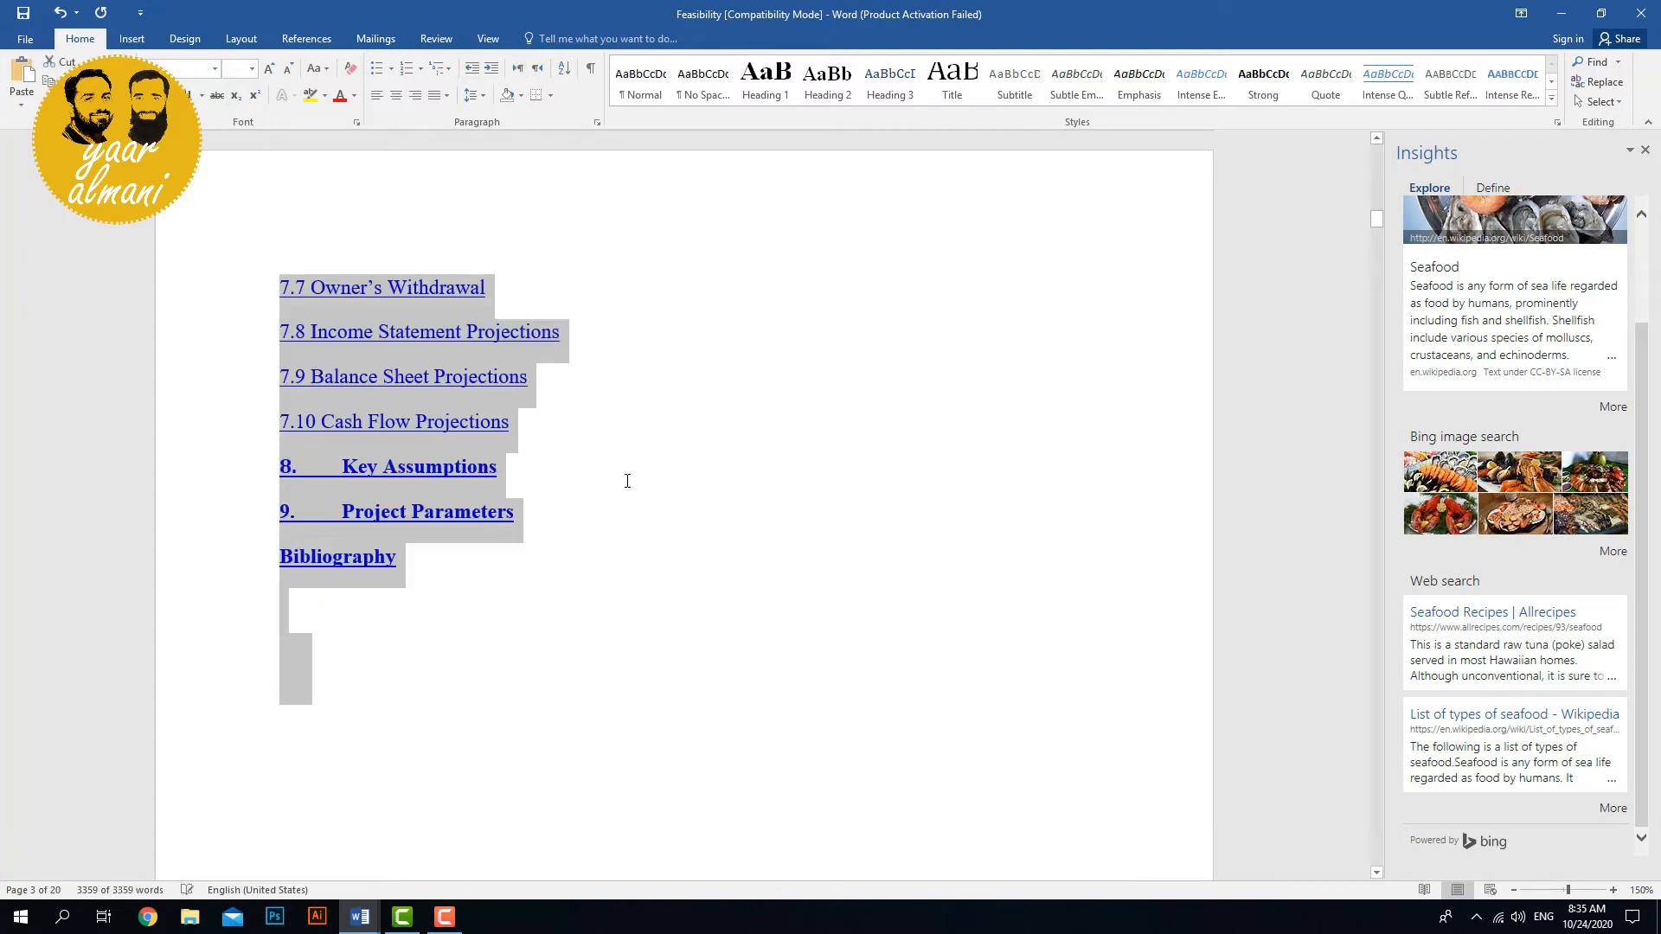
scroll(571, 474, "up", 10)
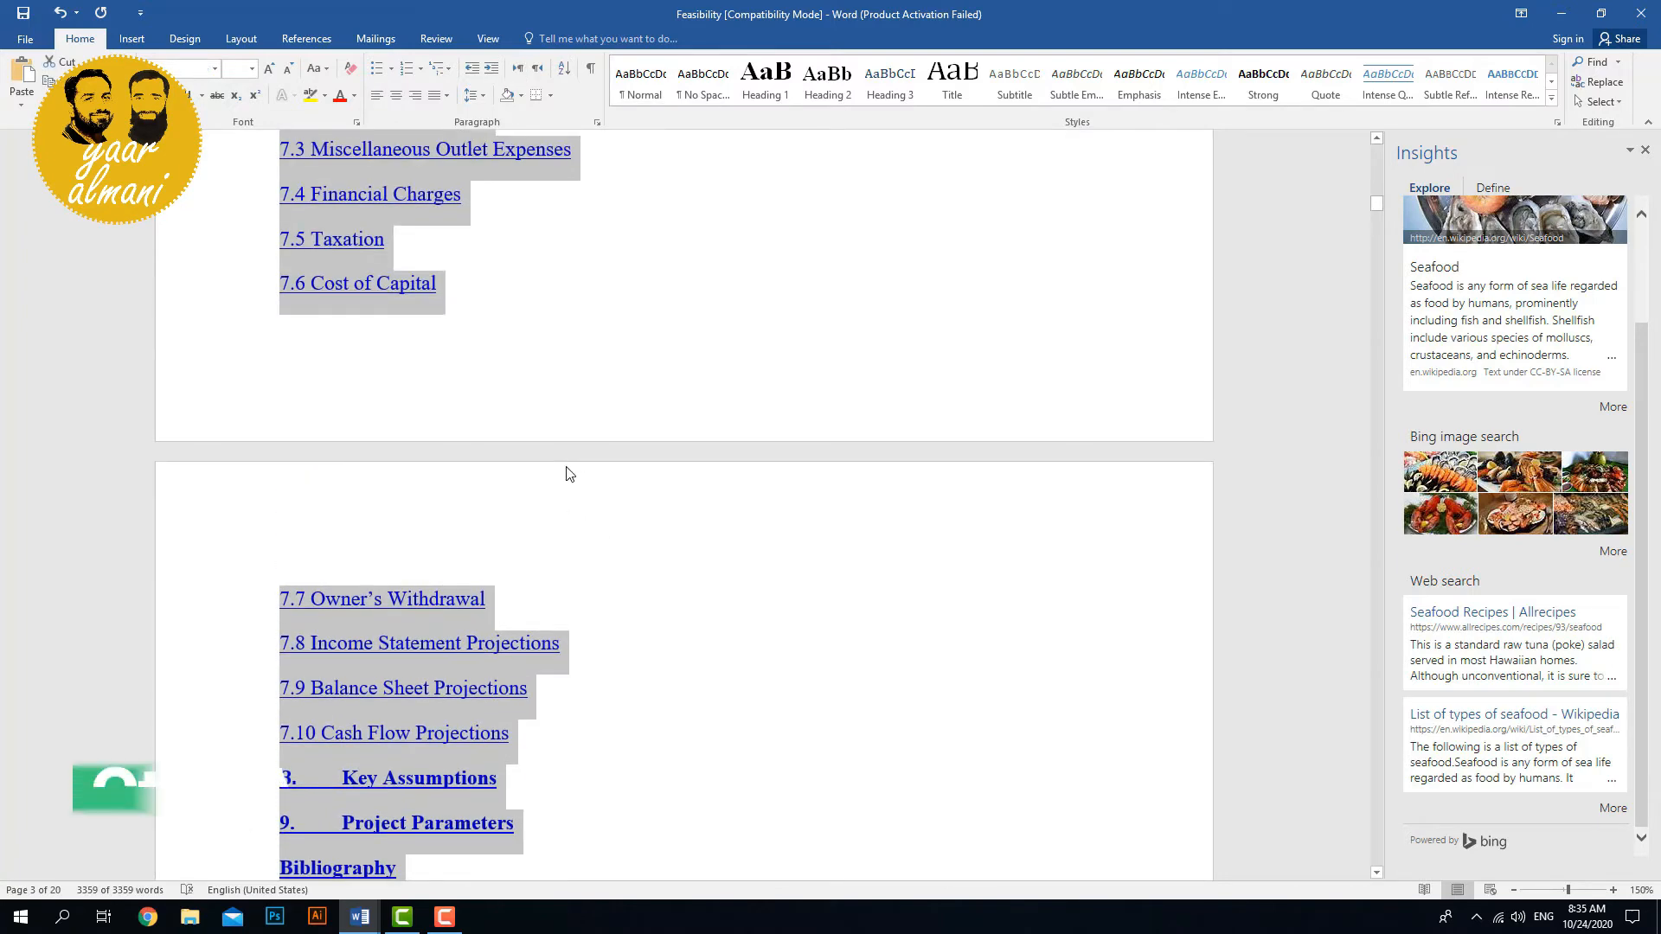
scroll(569, 474, "up", 6)
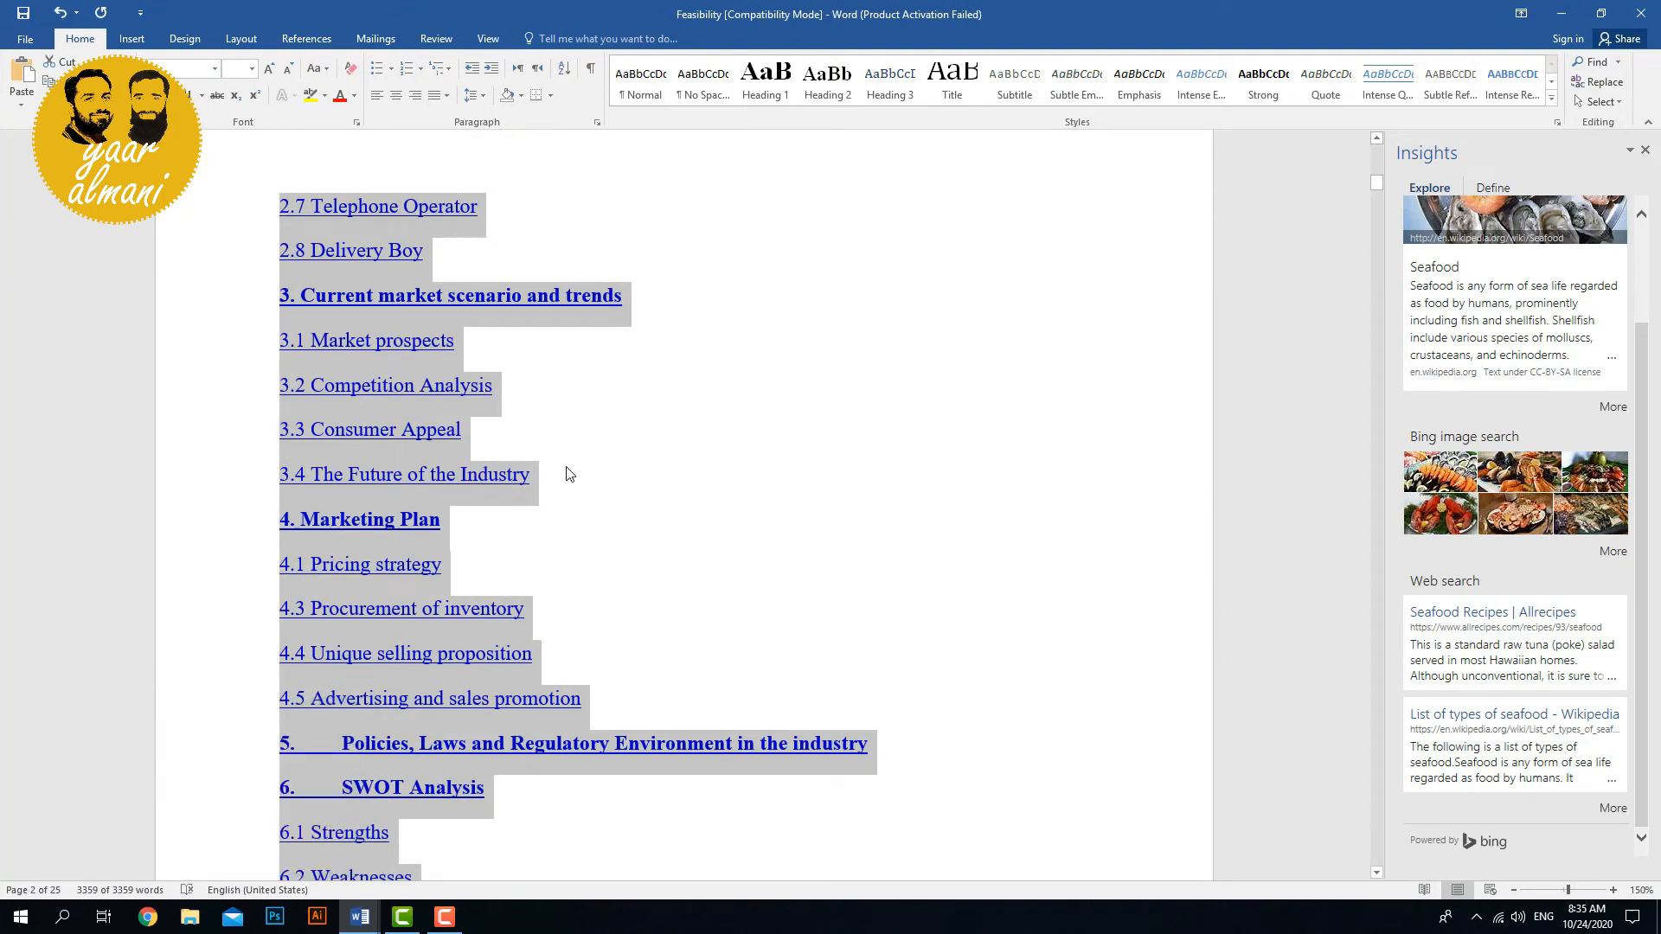
key("ctrl+space")
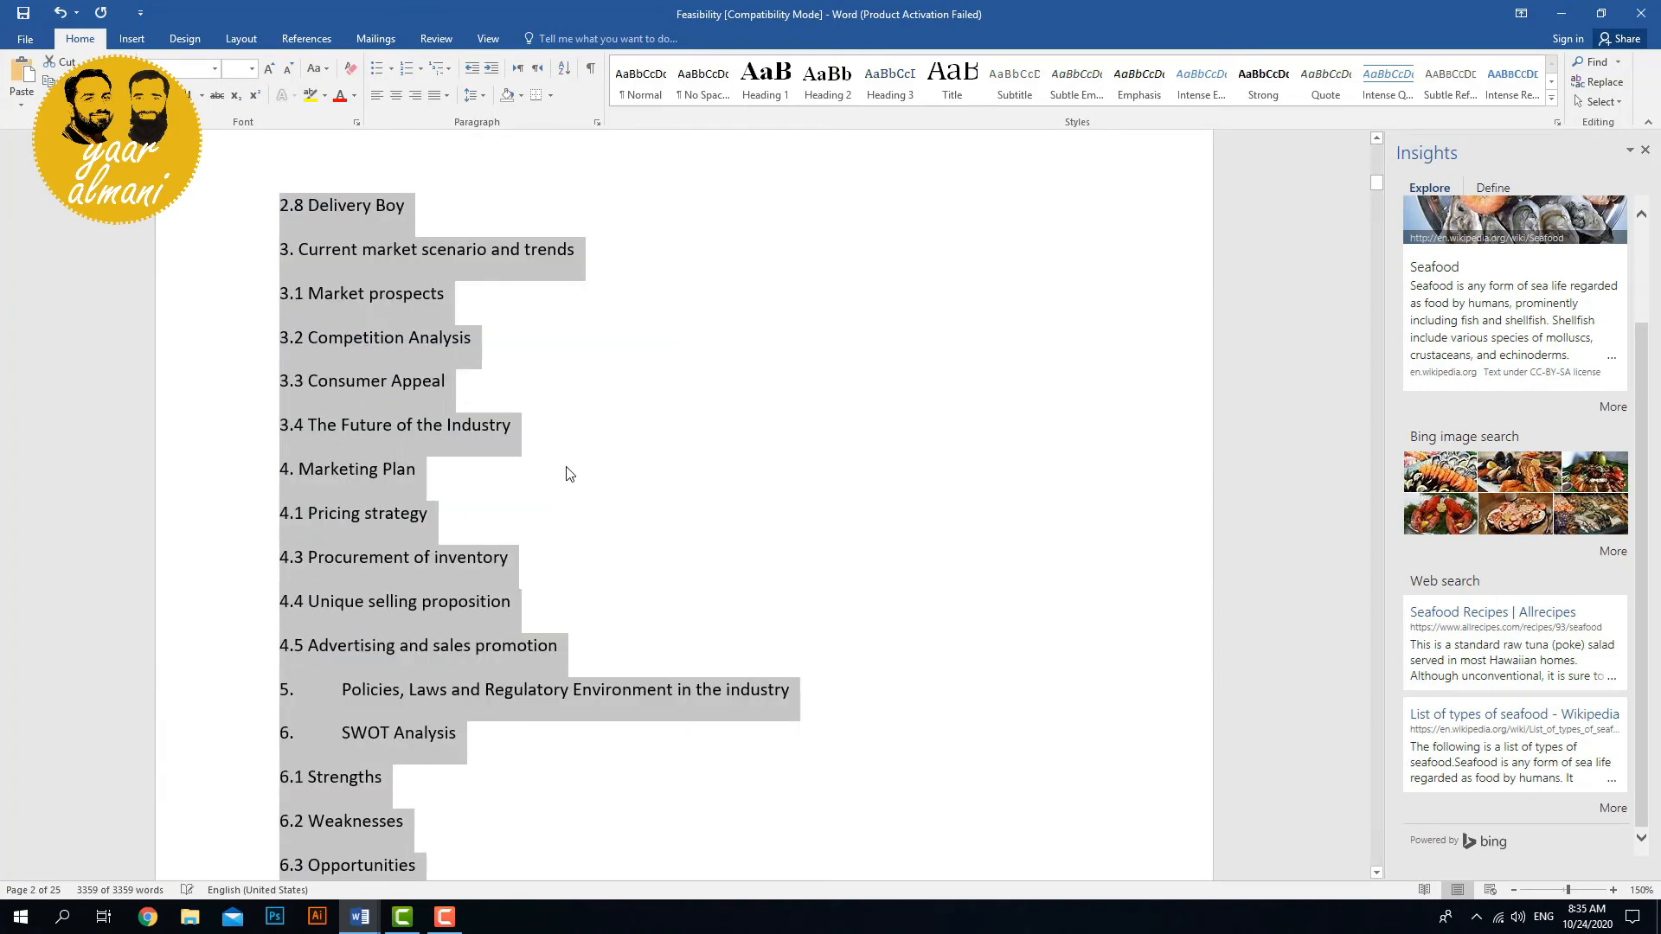
Examine the cleared formatting throughout the document, from the contents list to the 1.5 Construction Cost table and back.
scroll(554, 480, "down", 15)
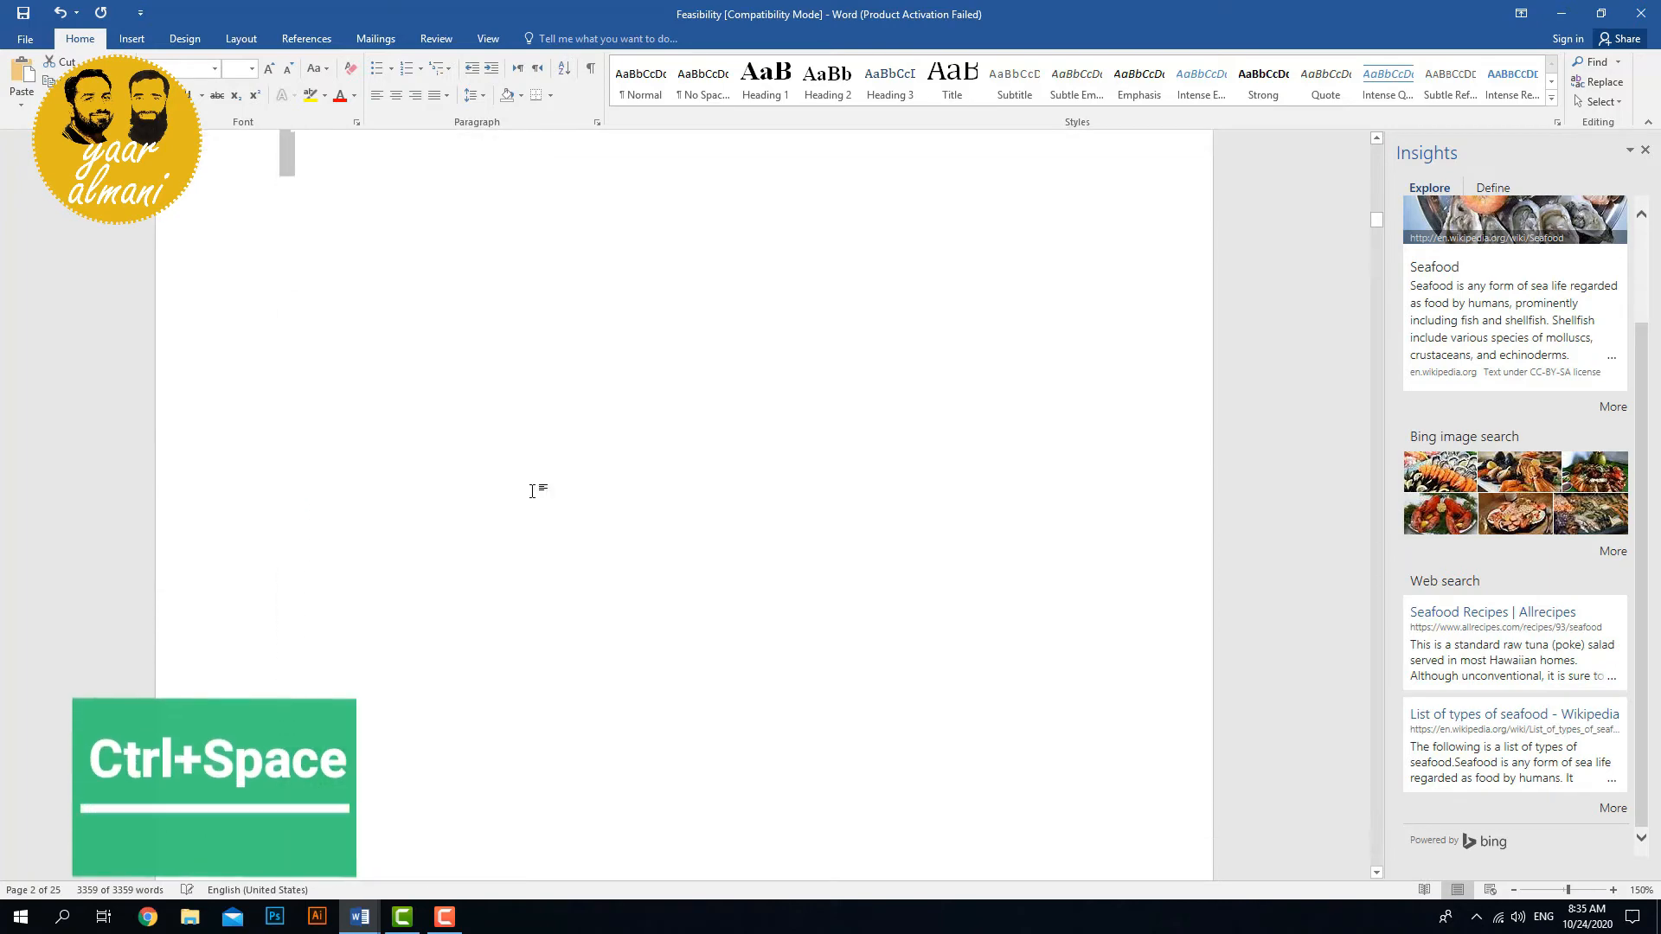
scroll(532, 491, "down", 10)
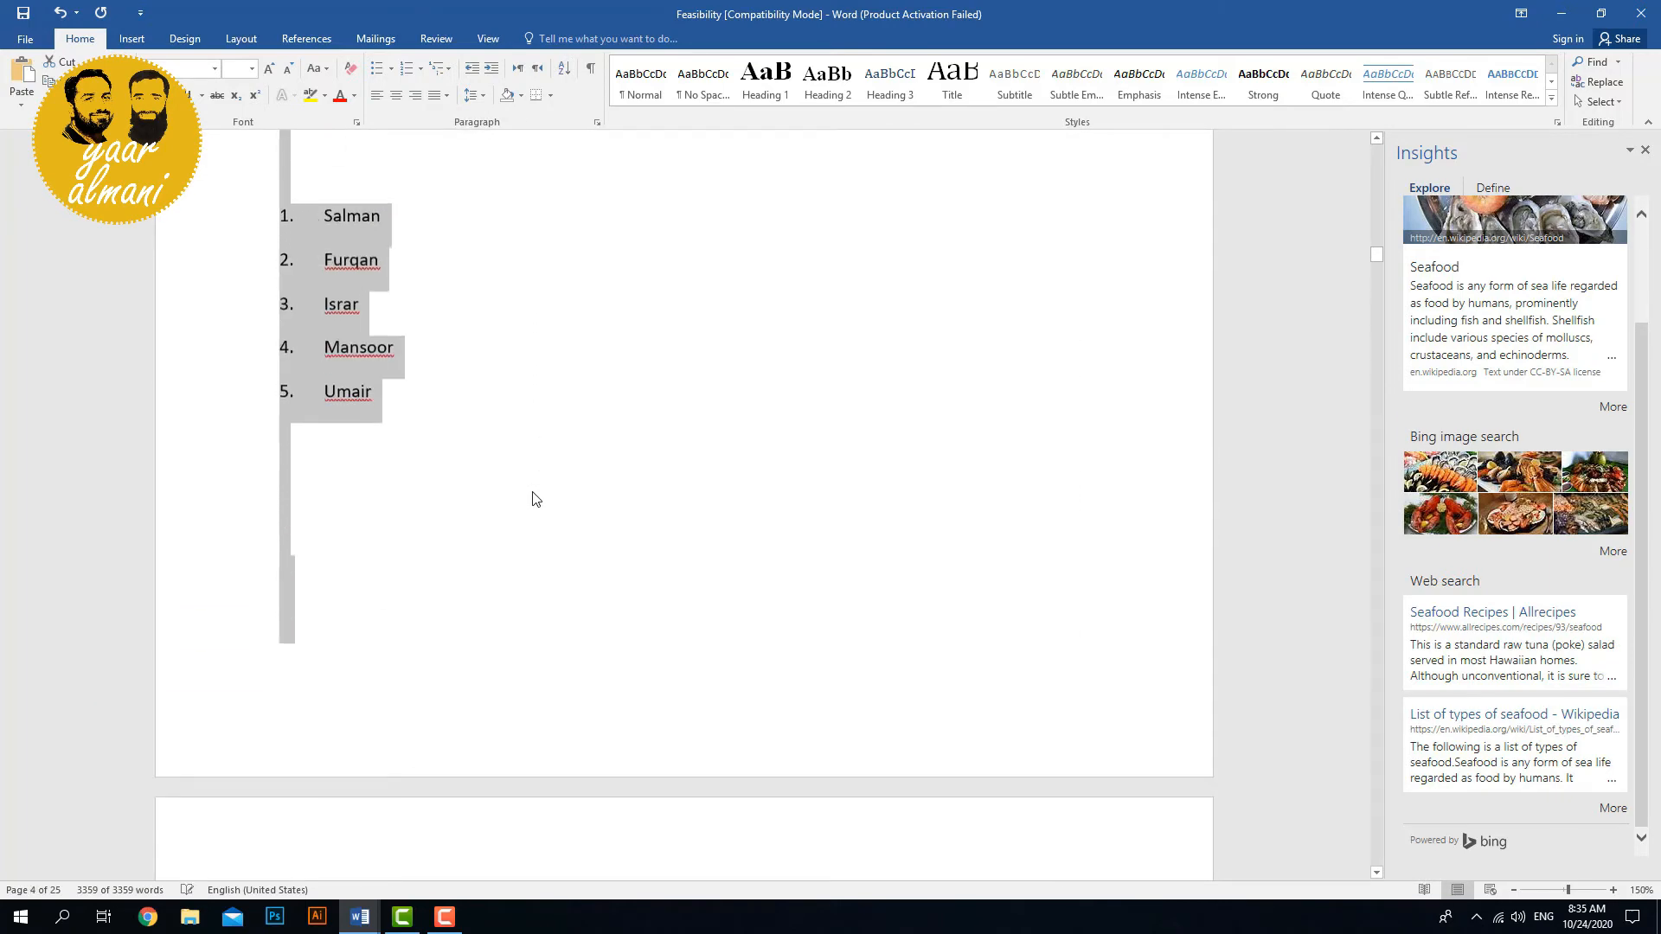
scroll(534, 499, "down", 10)
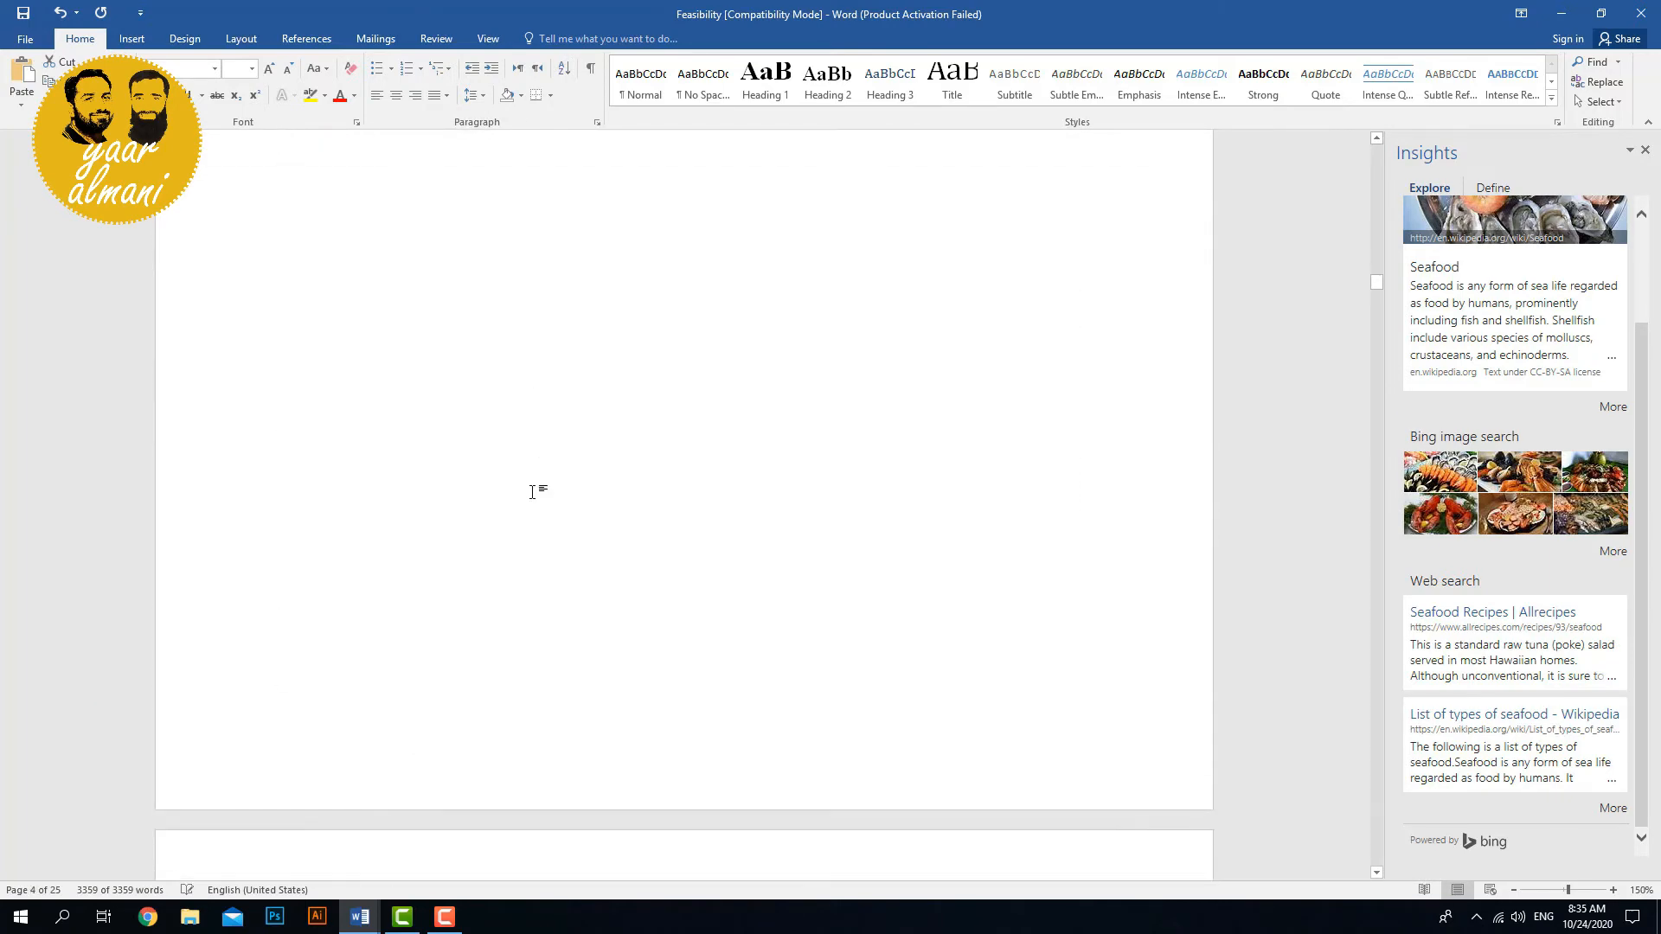
scroll(532, 491, "down", 8)
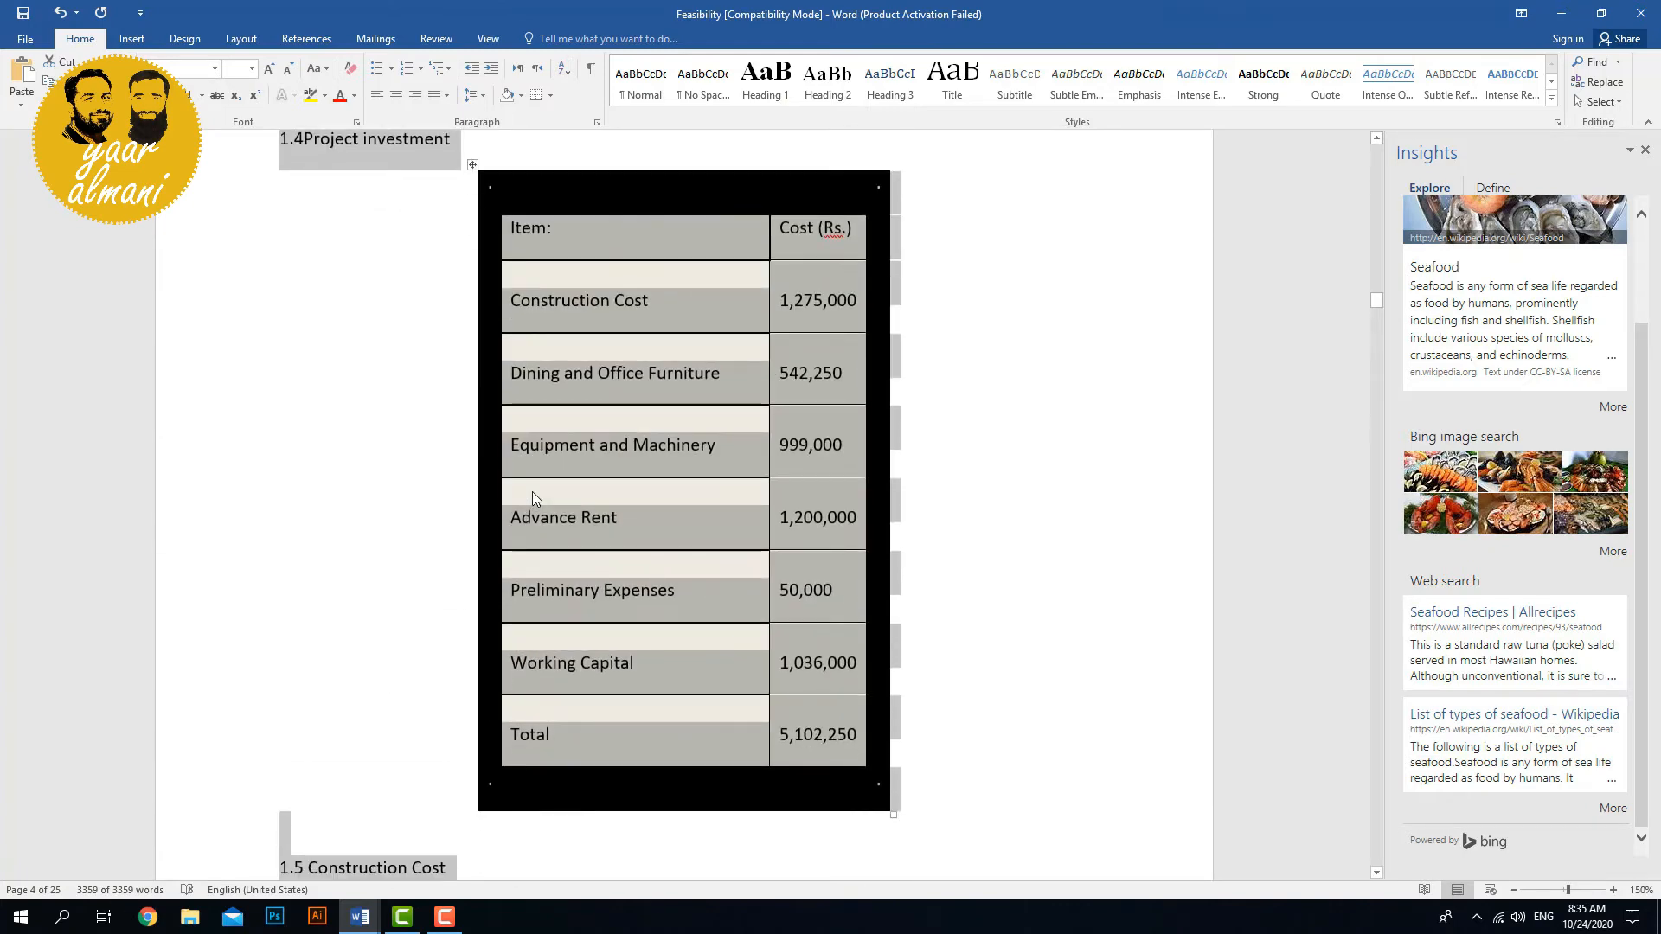
scroll(532, 491, "down", 4)
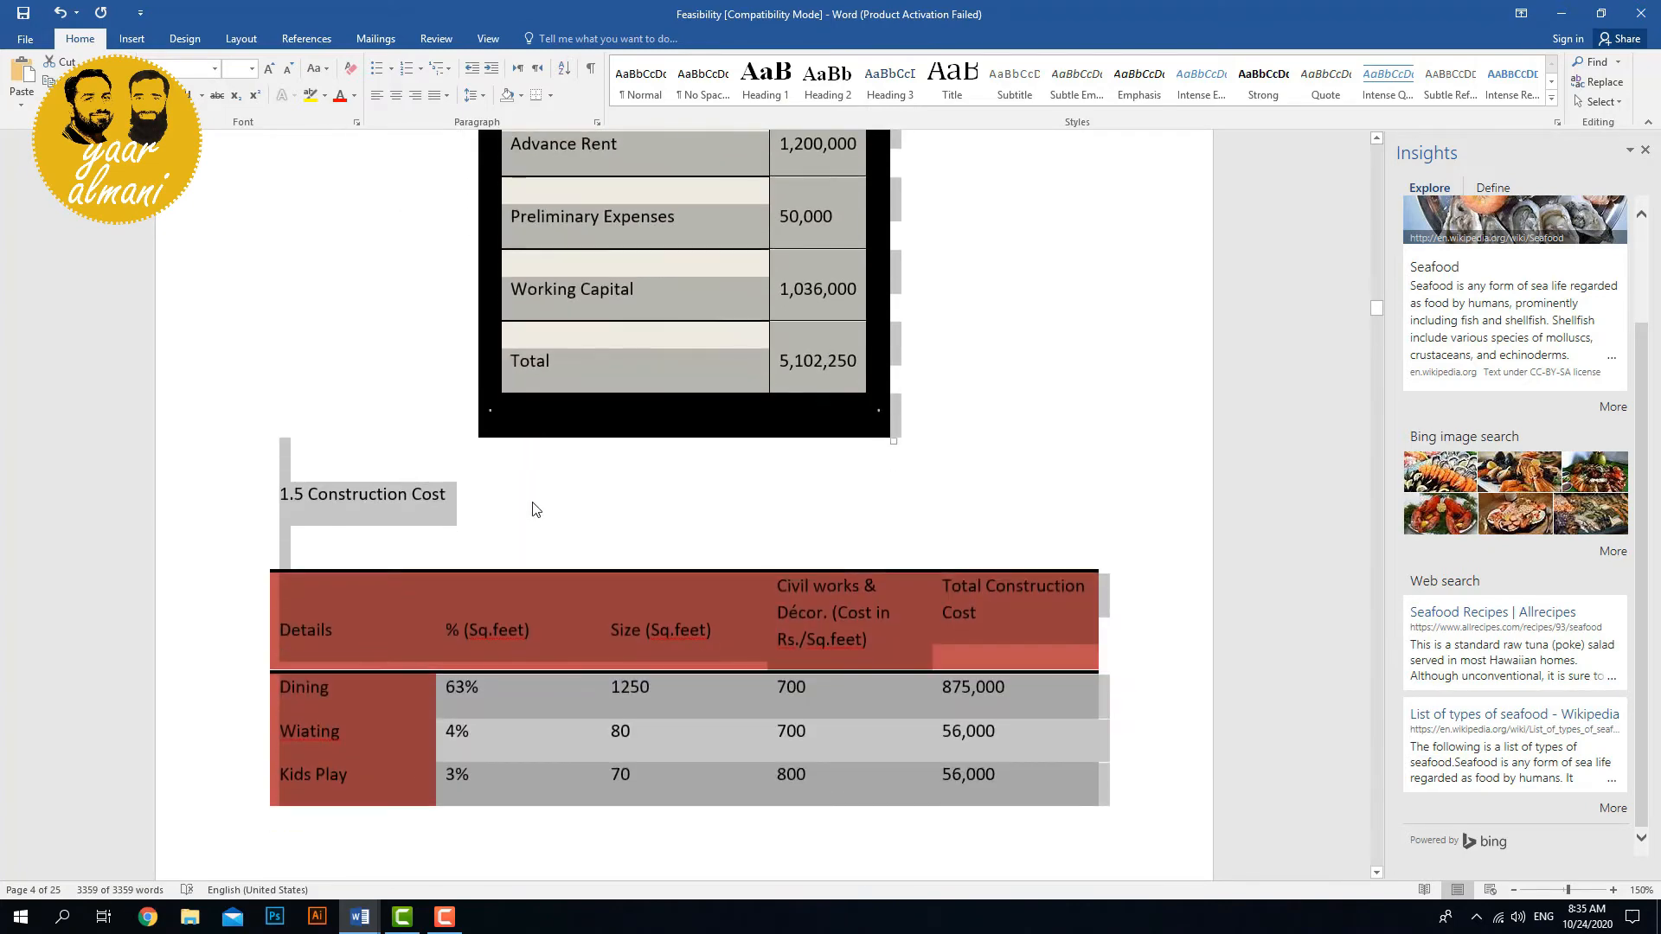
scroll(532, 510, "up", 5)
scroll(531, 502, "up", 20)
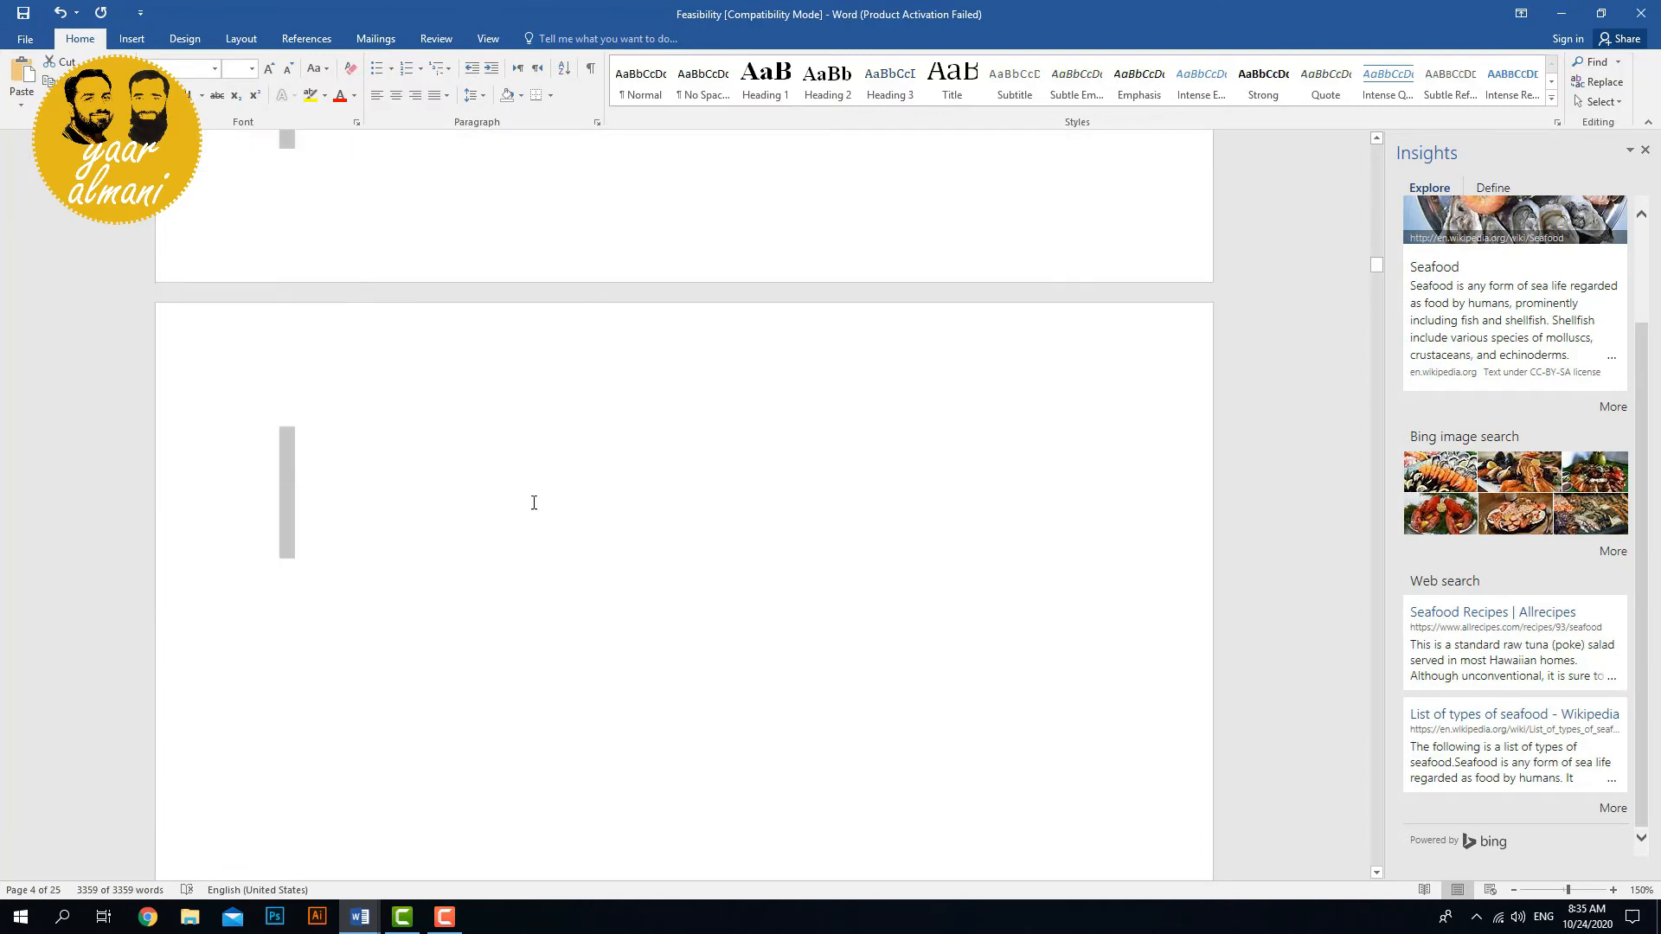
scroll(532, 502, "up", 15)
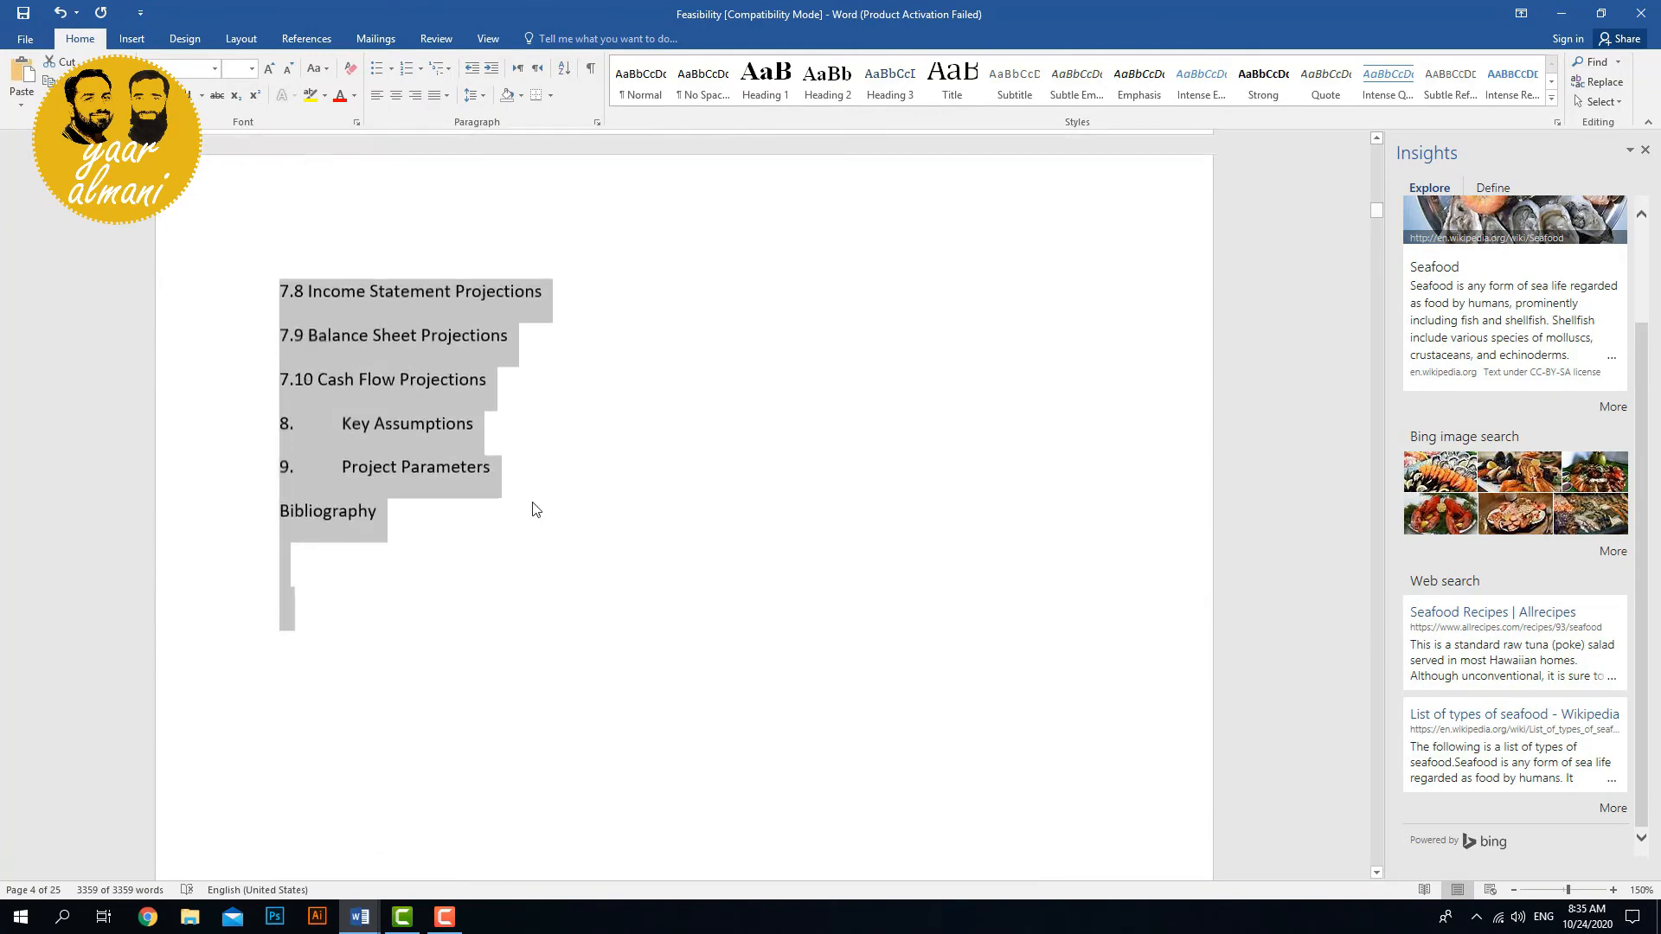
scroll(533, 503, "up", 20)
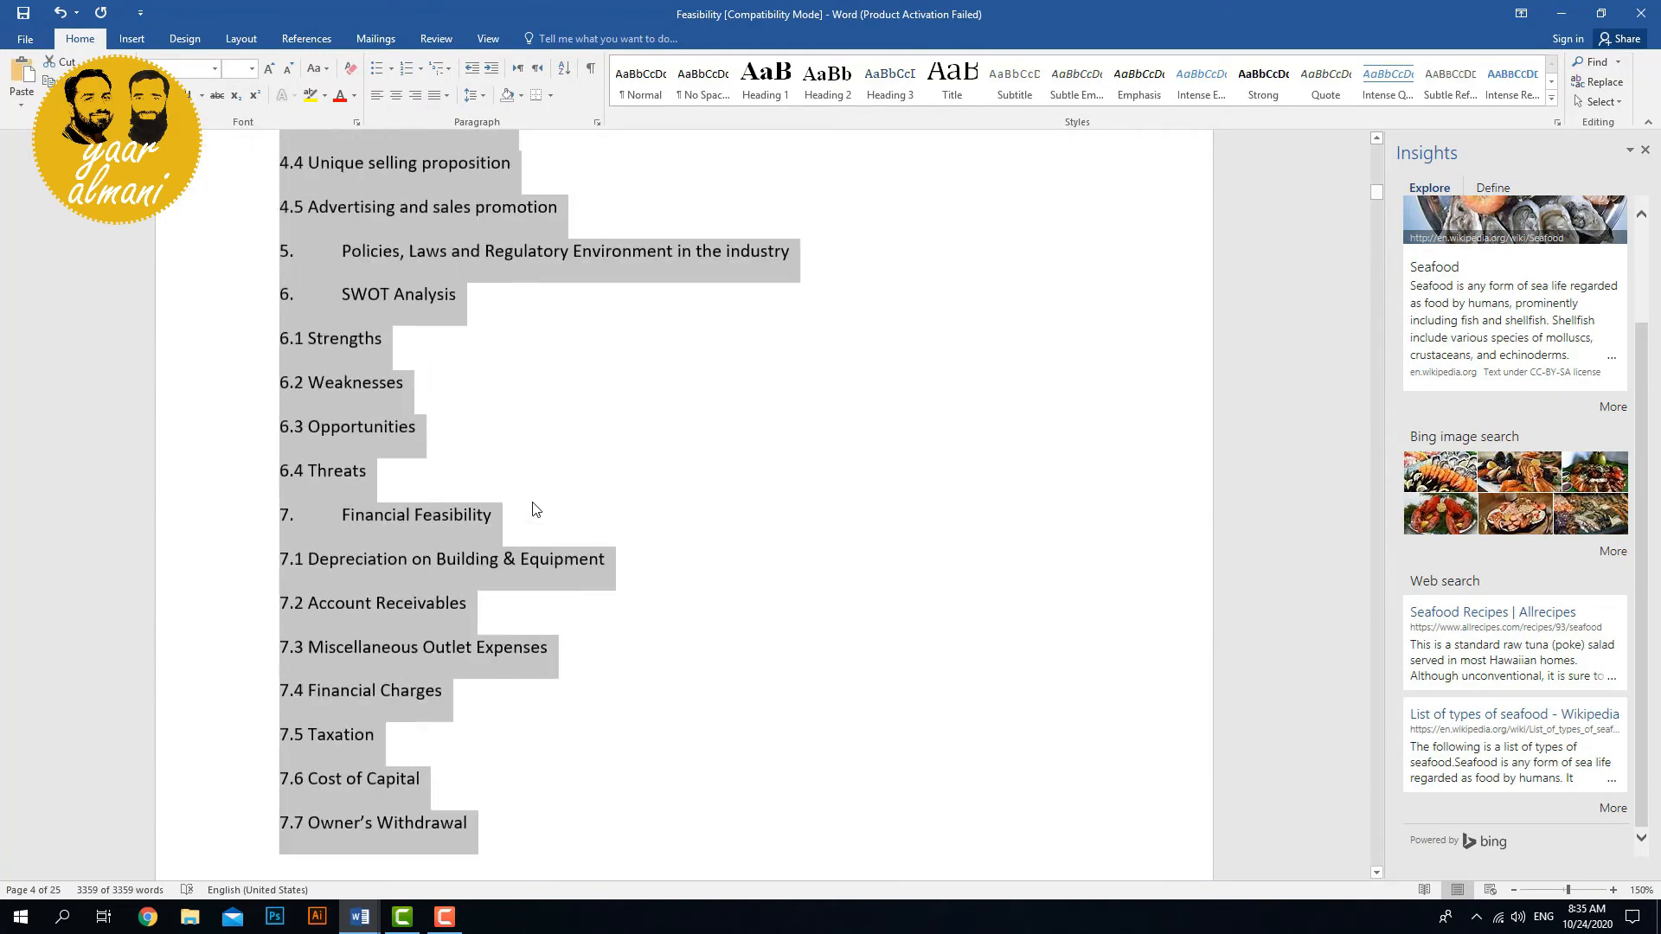
scroll(534, 509, "up", 5)
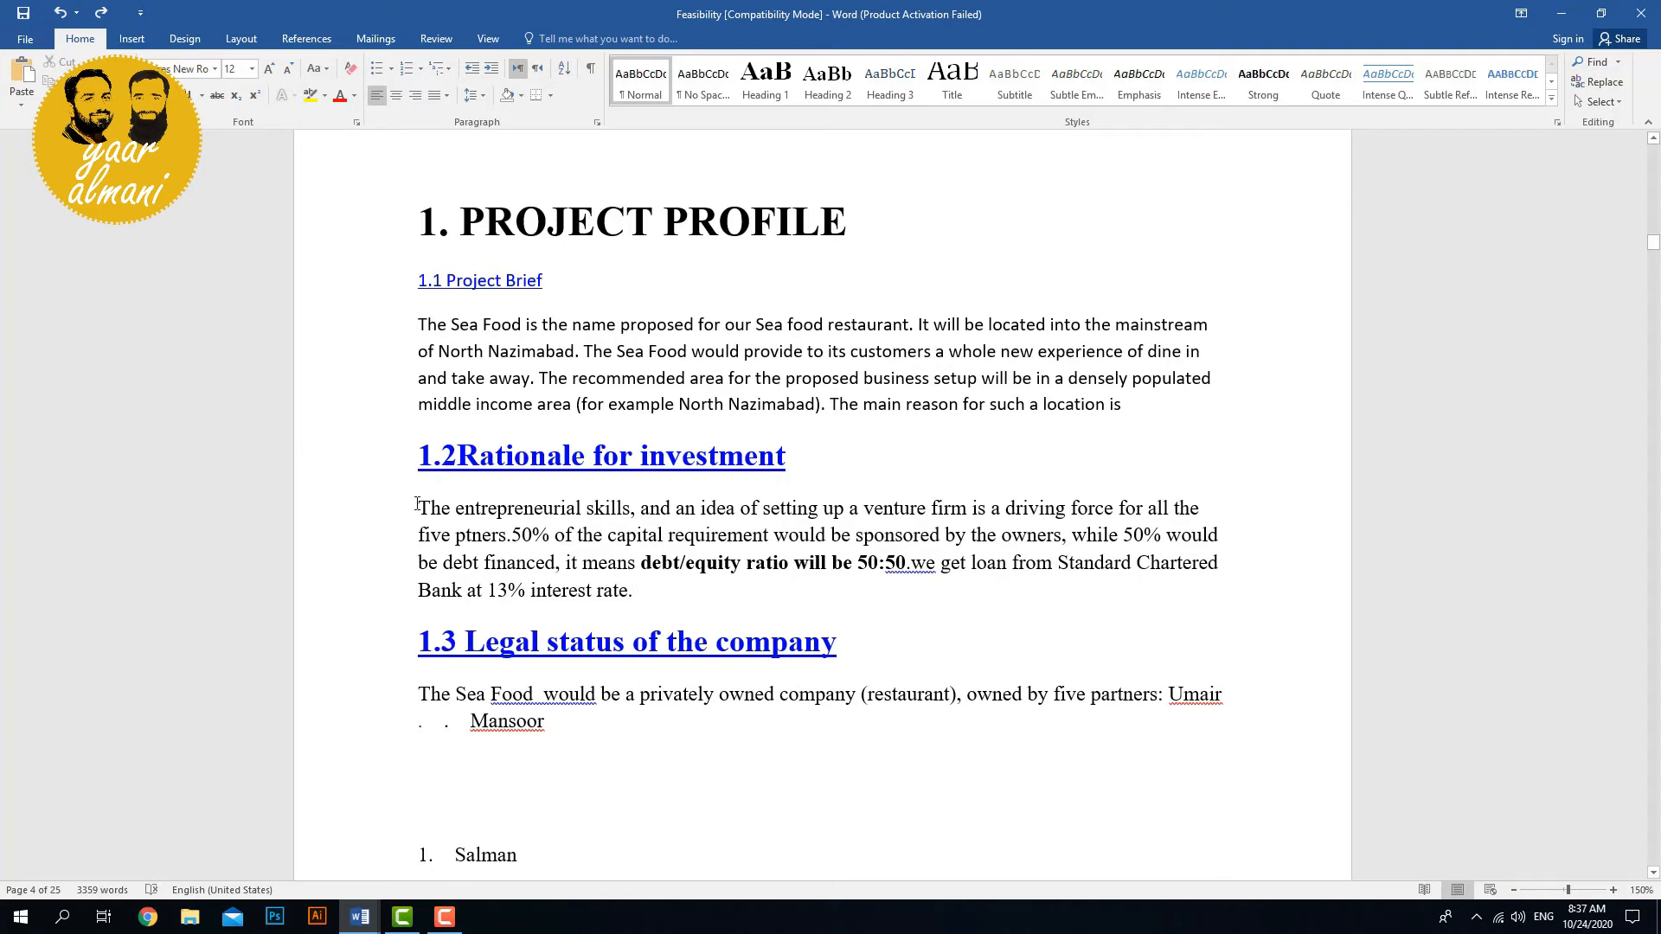
Copy the paragraph under 1.2 Rationale for investment, finding the Copy command with a Tell Me search for "cop".
left_click_drag(416, 505, 641, 593)
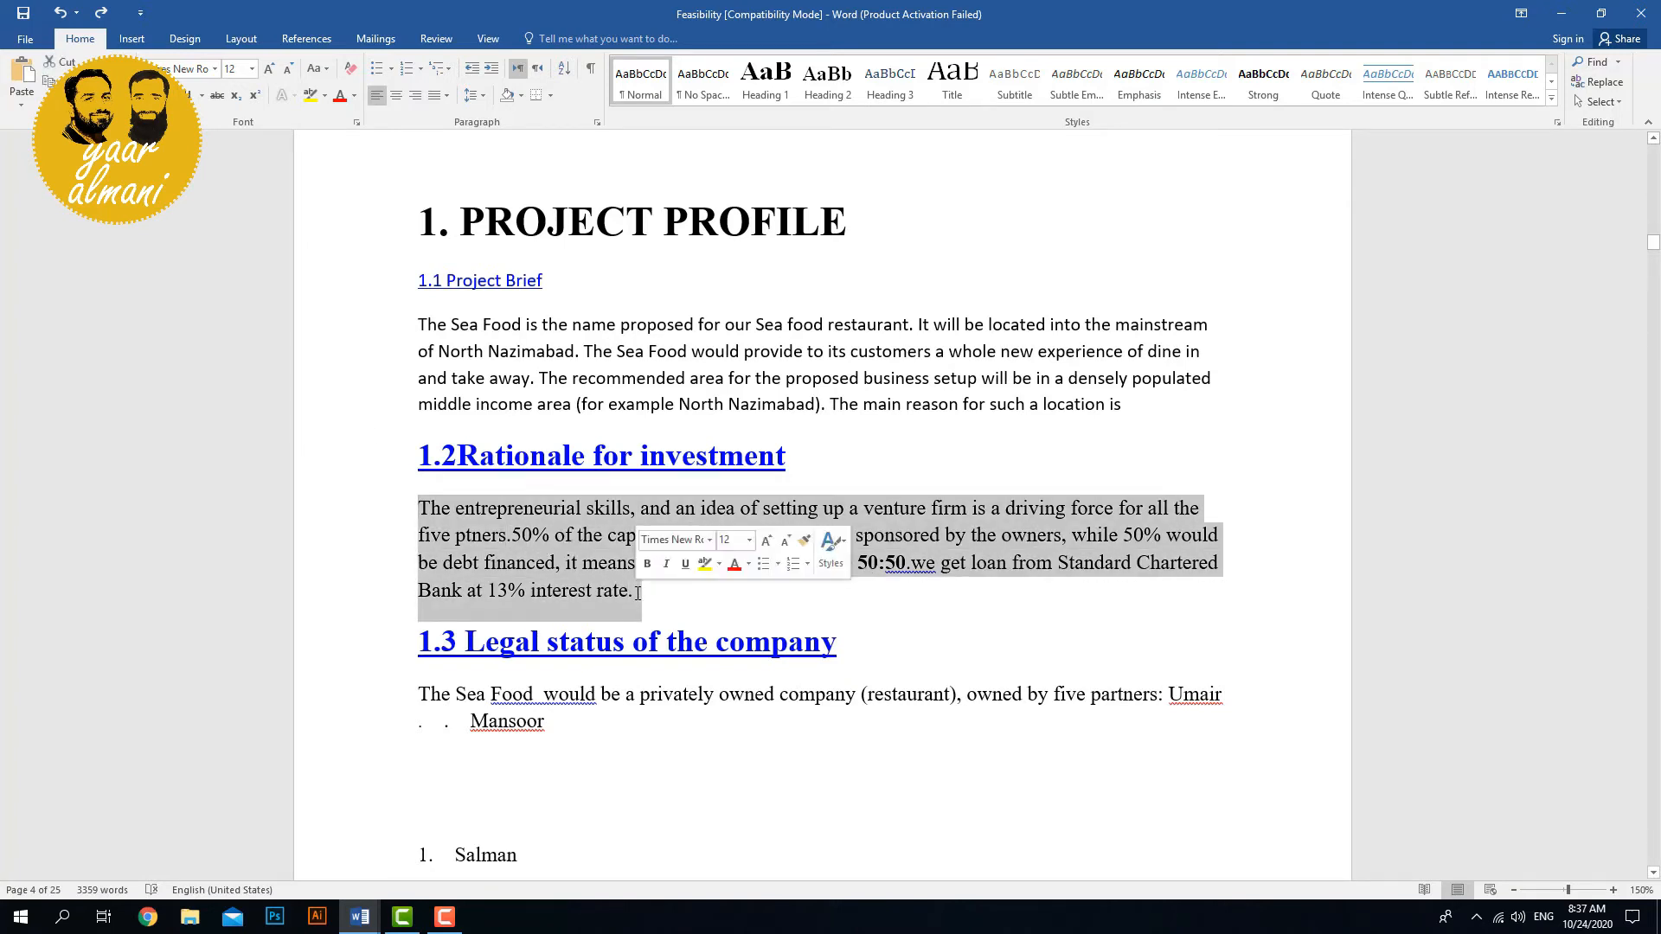
left_click(383, 42)
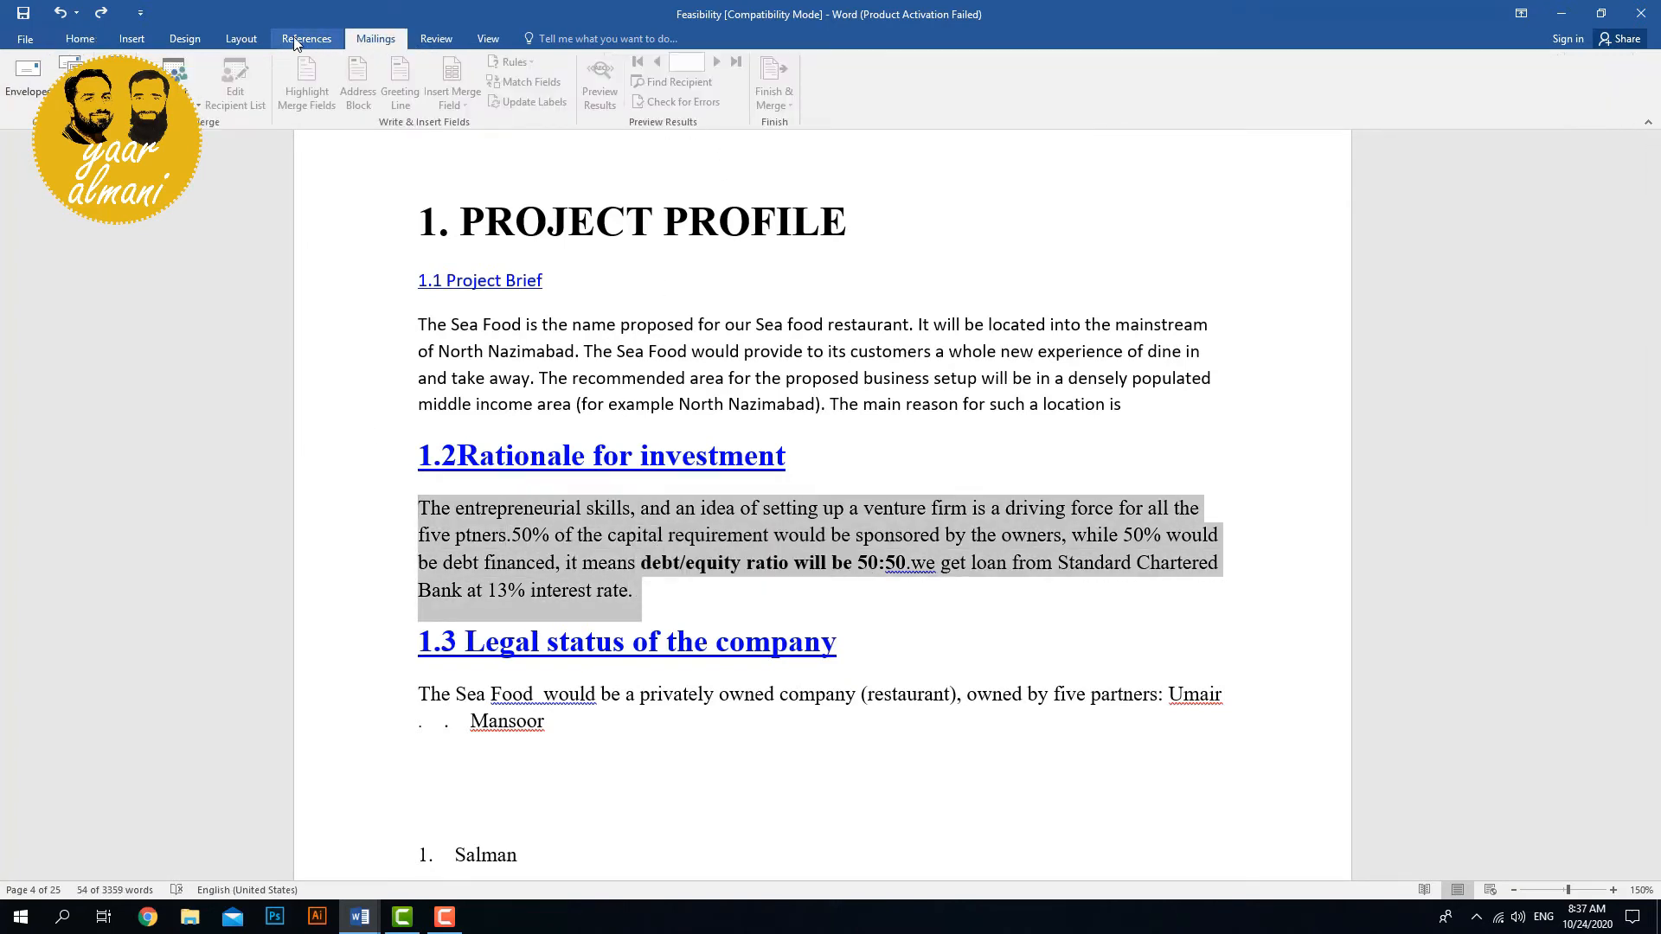
left_click(302, 41)
left_click(185, 40)
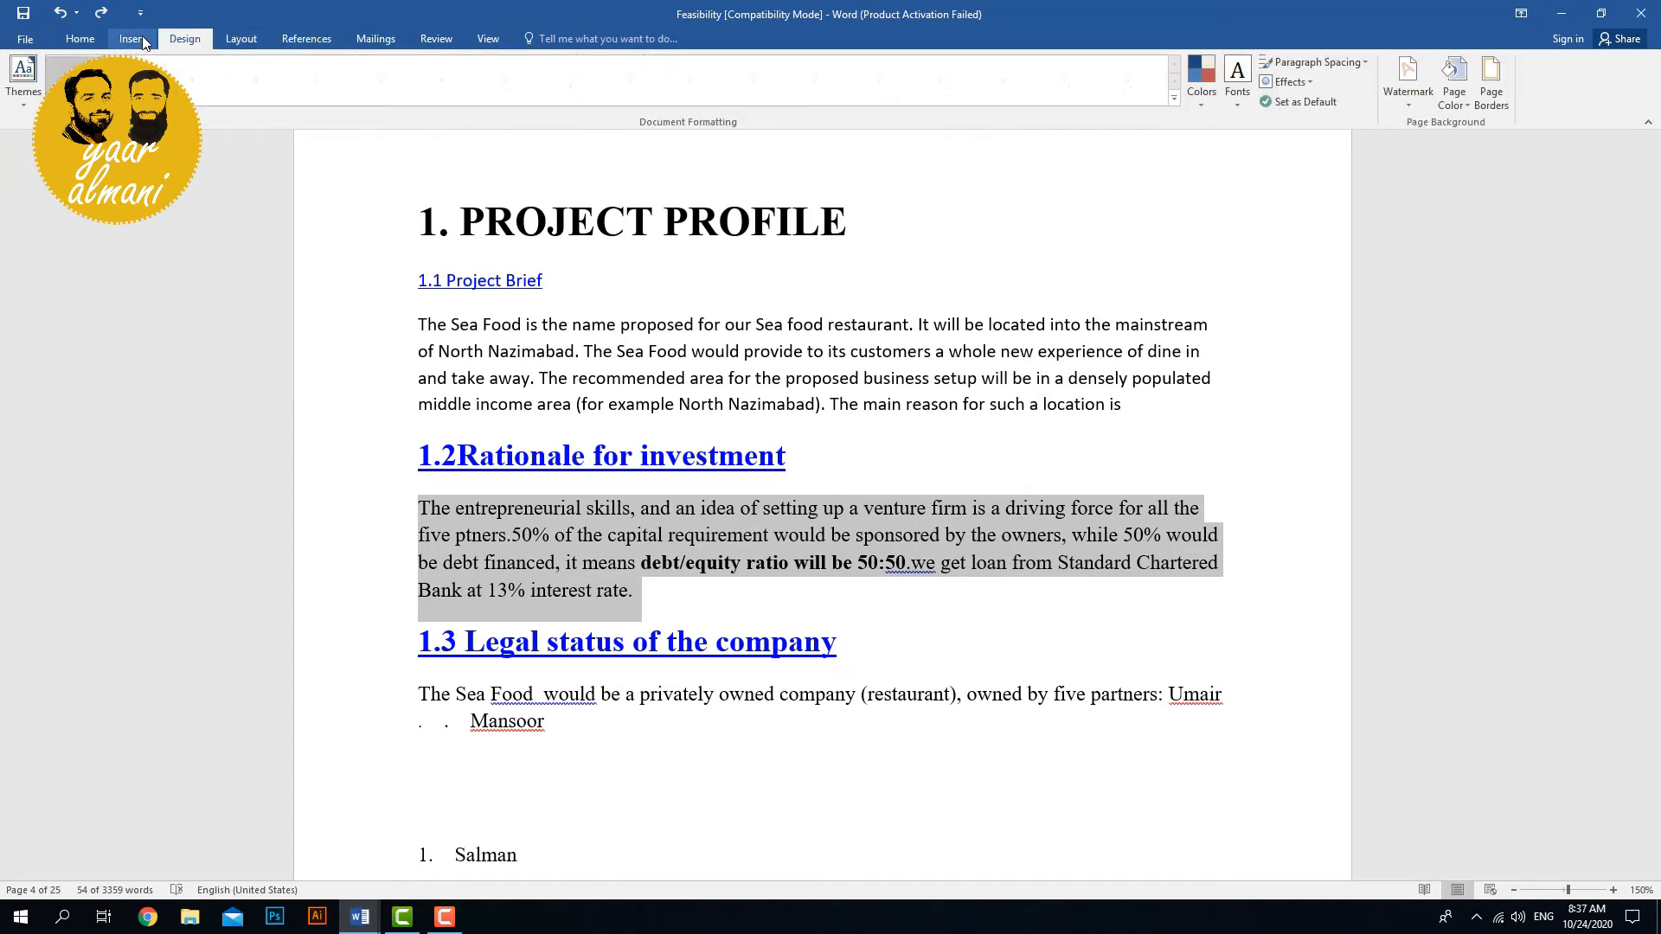
left_click(132, 40)
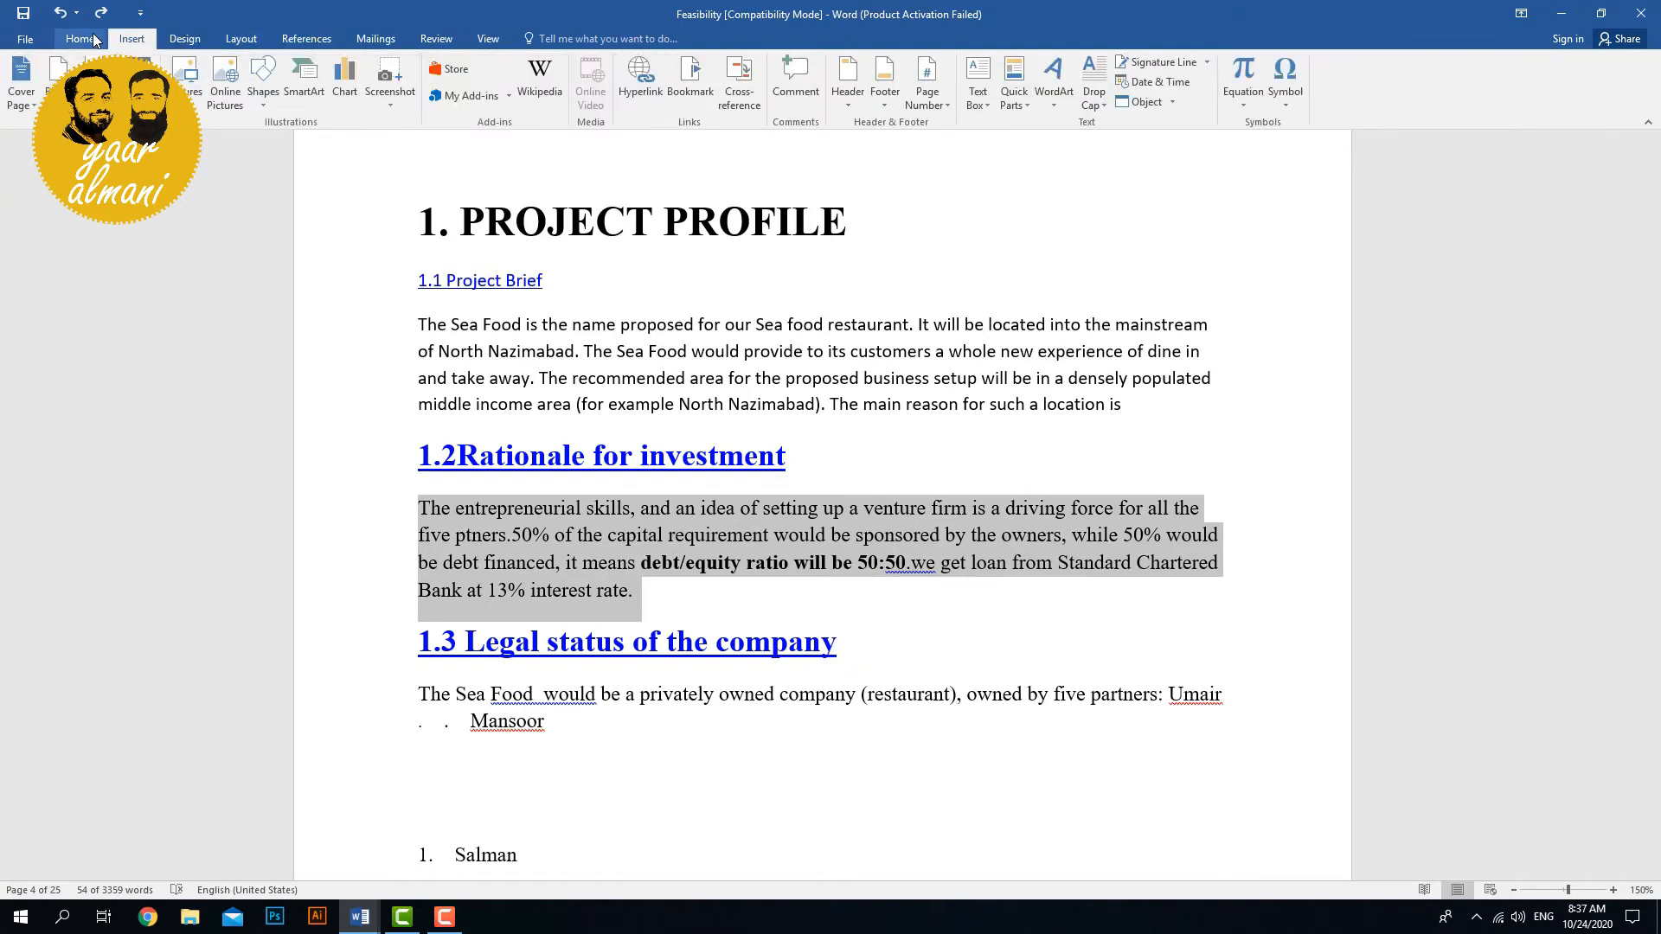
left_click(79, 40)
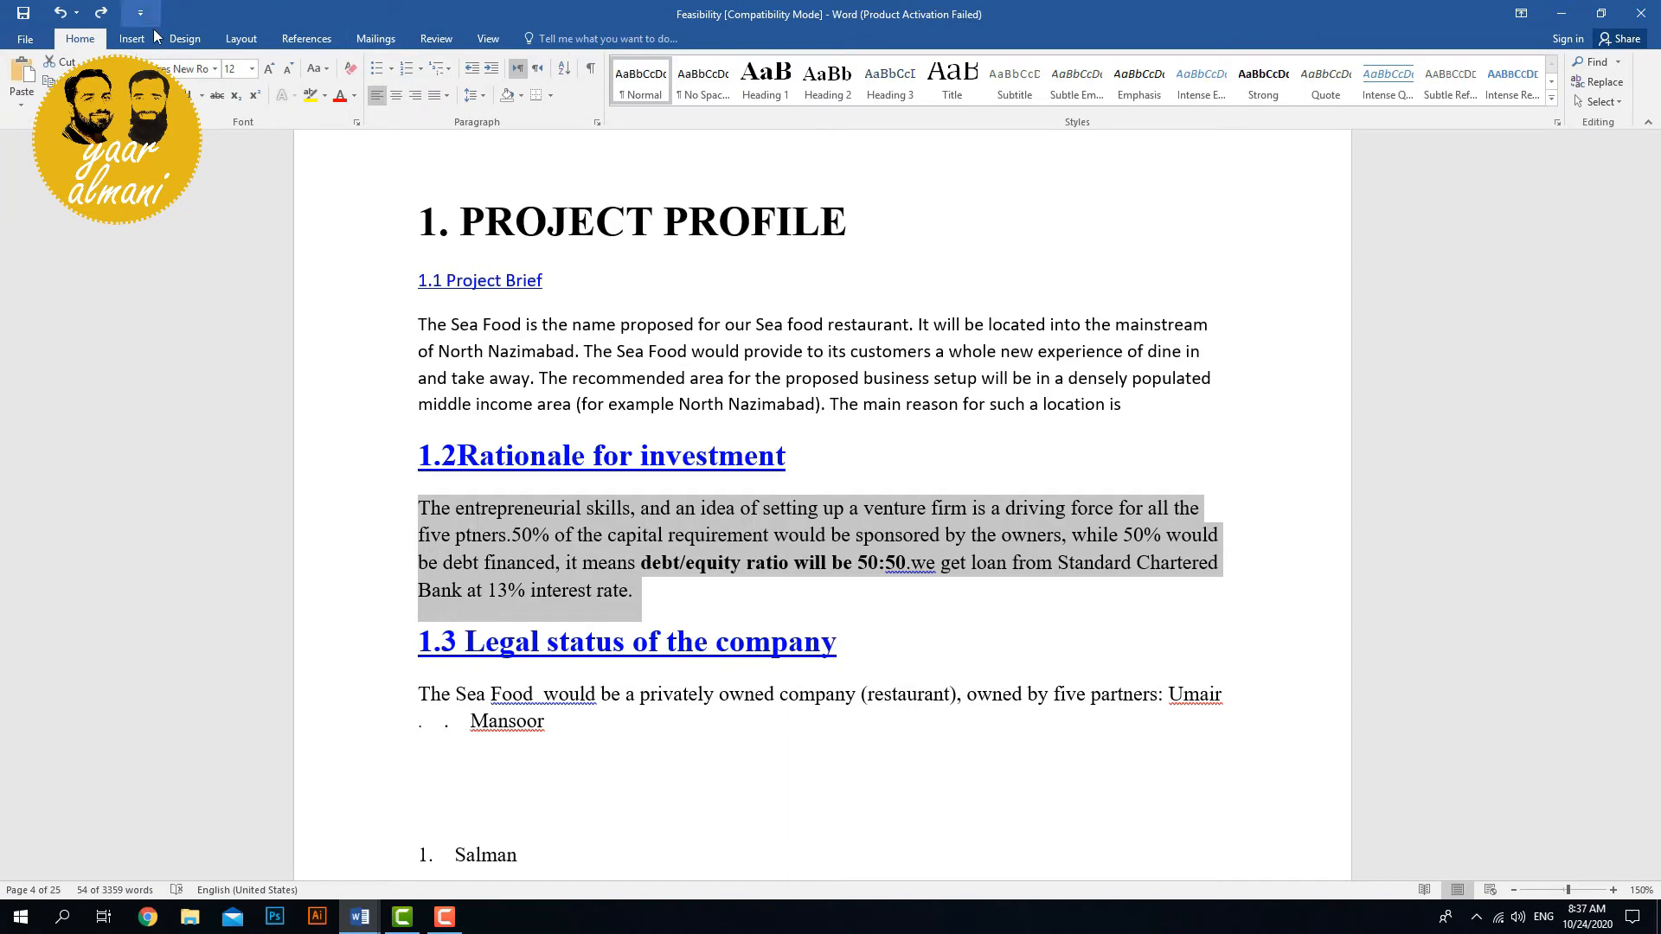
left_click(558, 38)
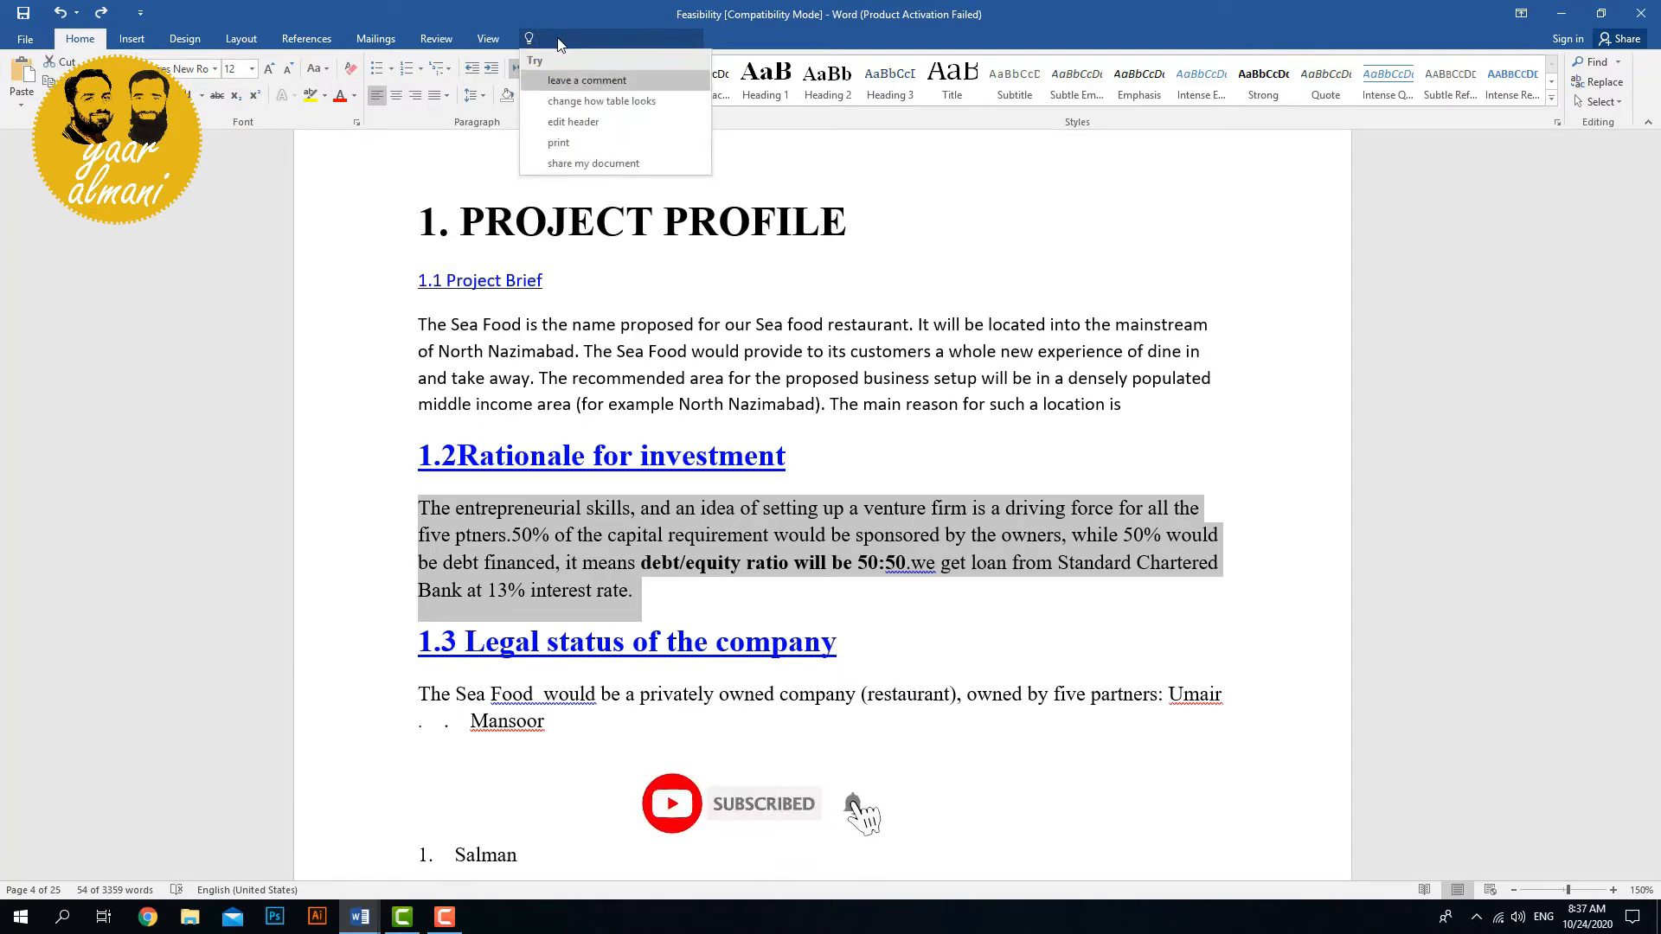
type("co")
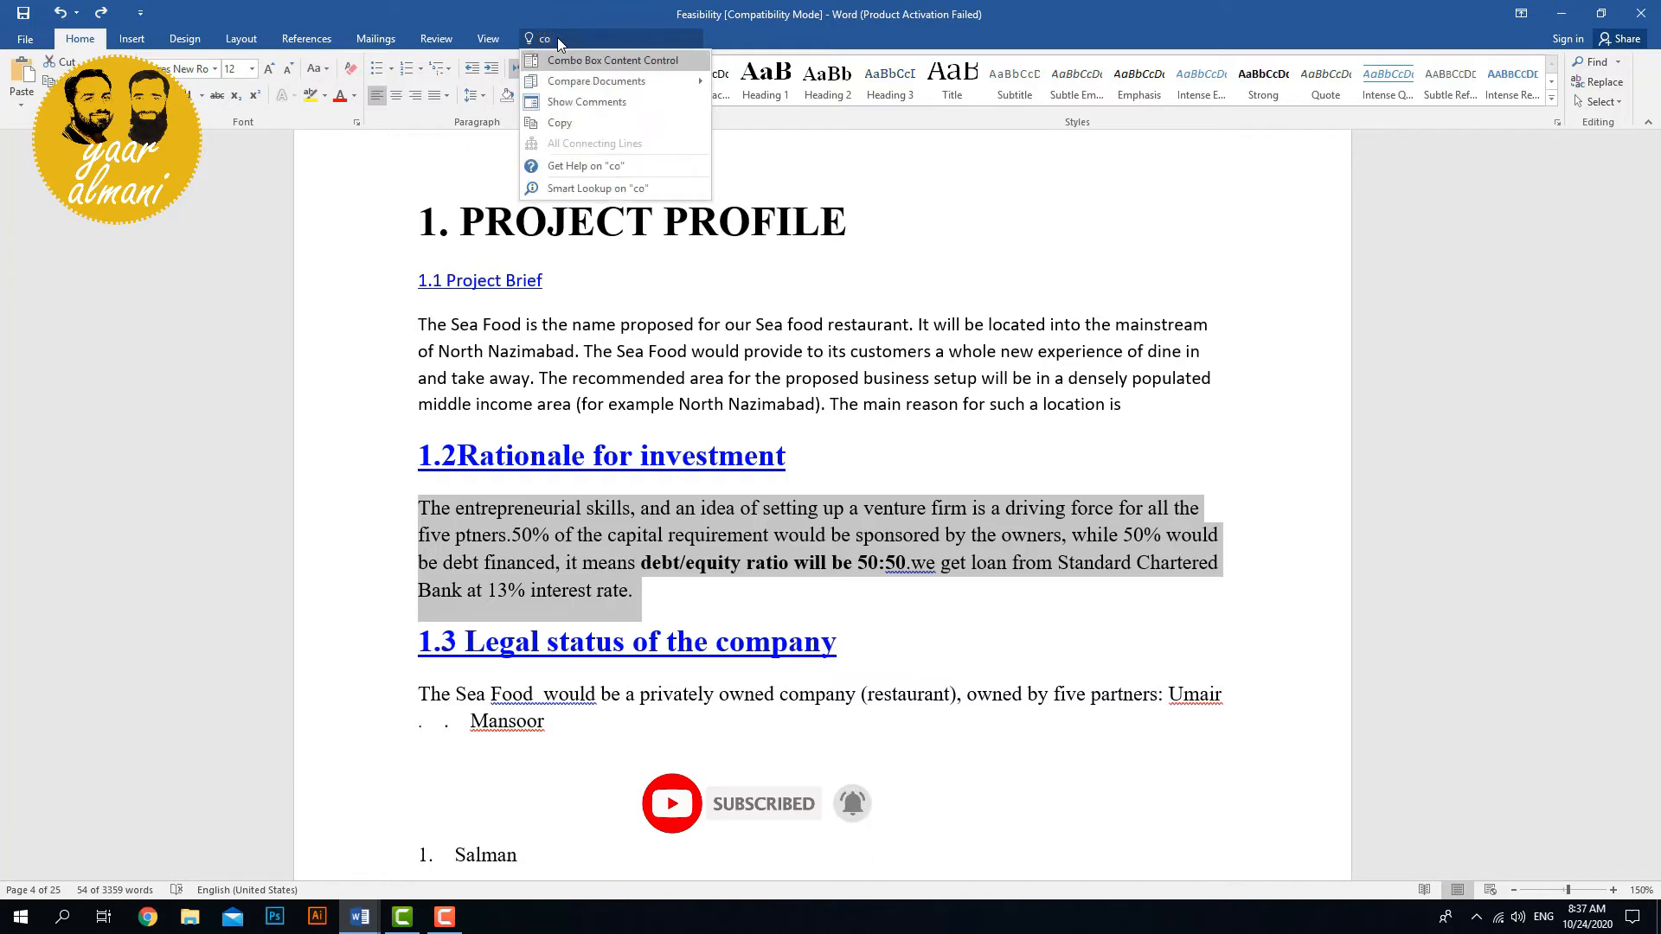
type("p")
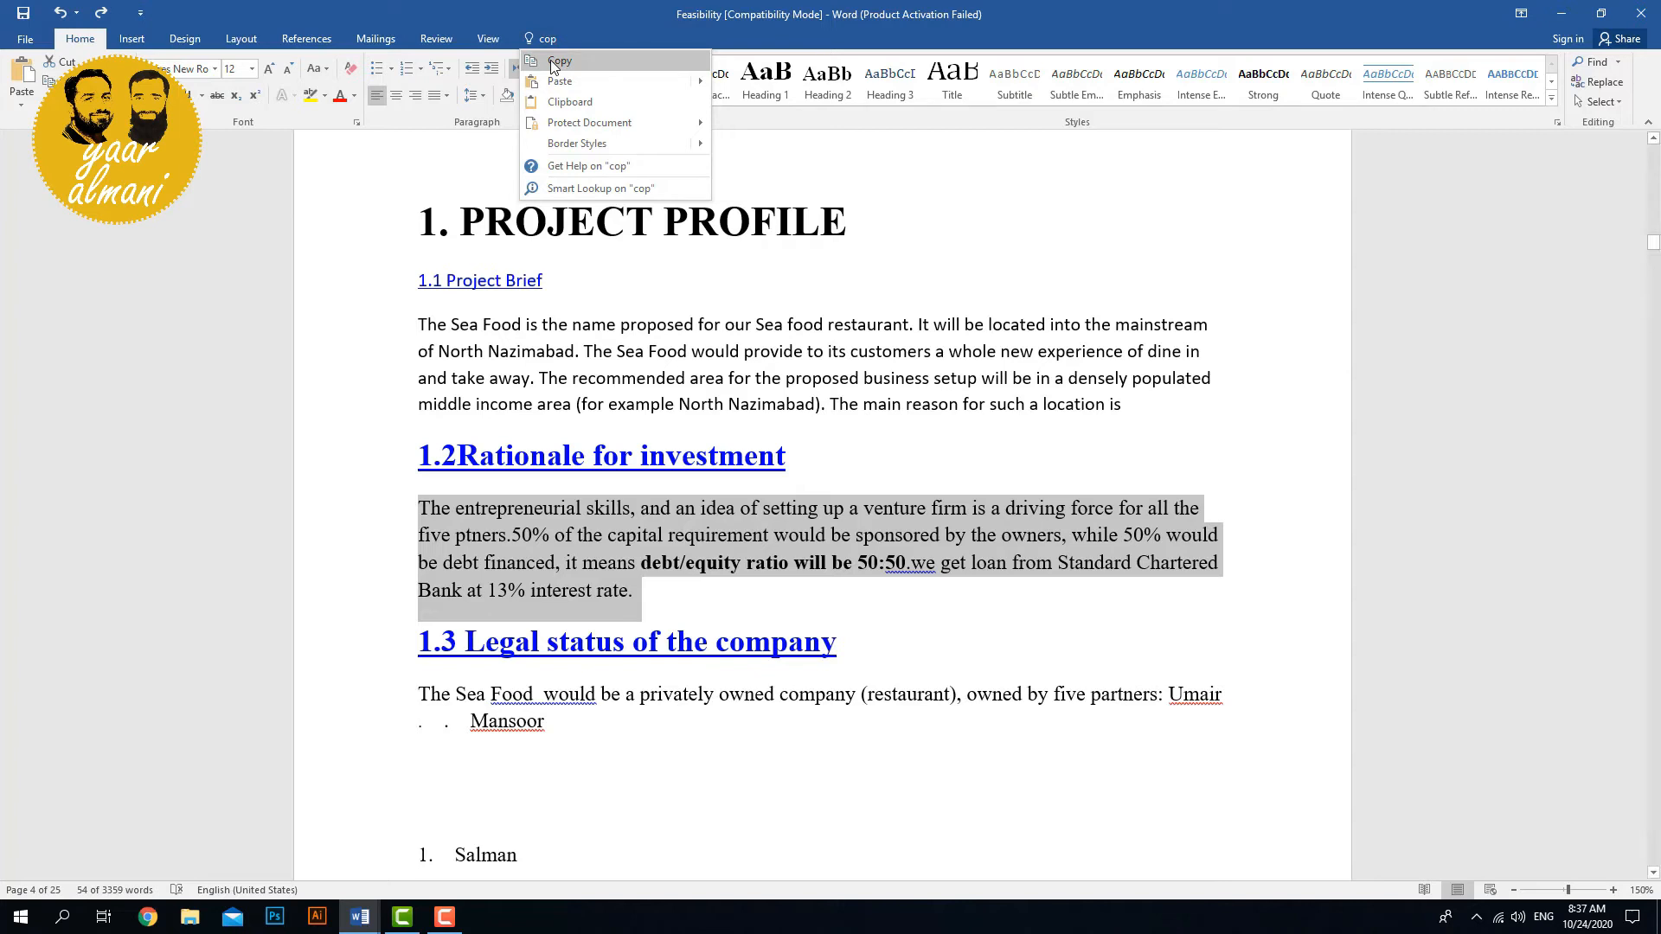
left_click(554, 63)
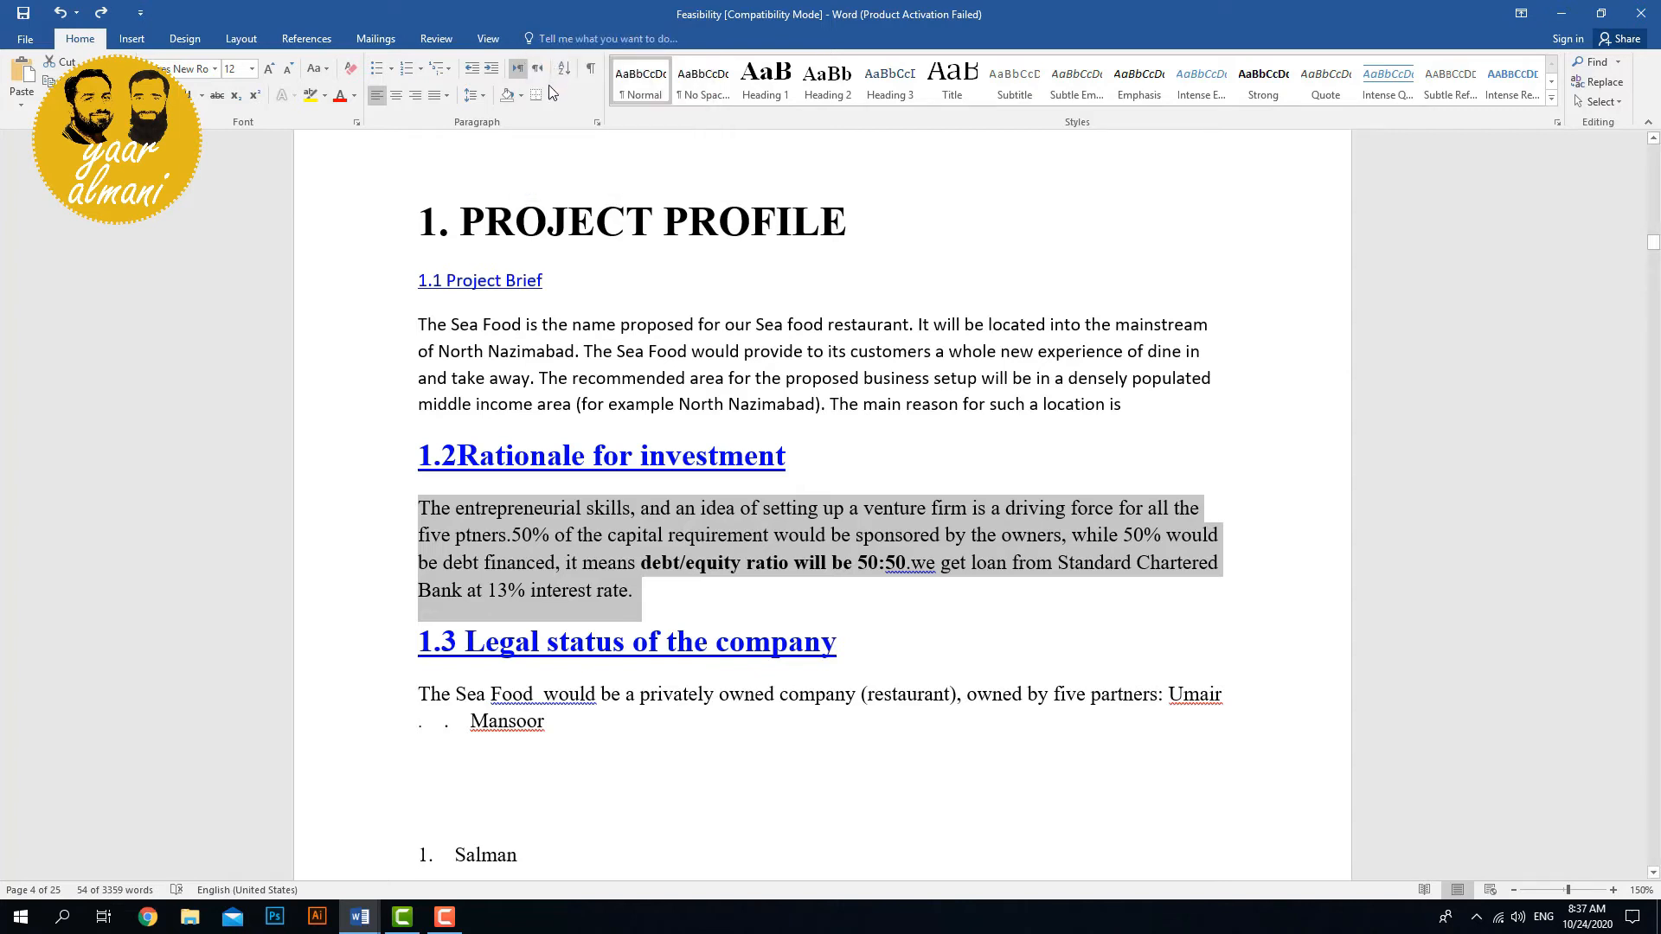
Find the Paste command with a Tell Me search for "paste" and preview the Keep Text Only option on the selected paragraph.
left_click(570, 39)
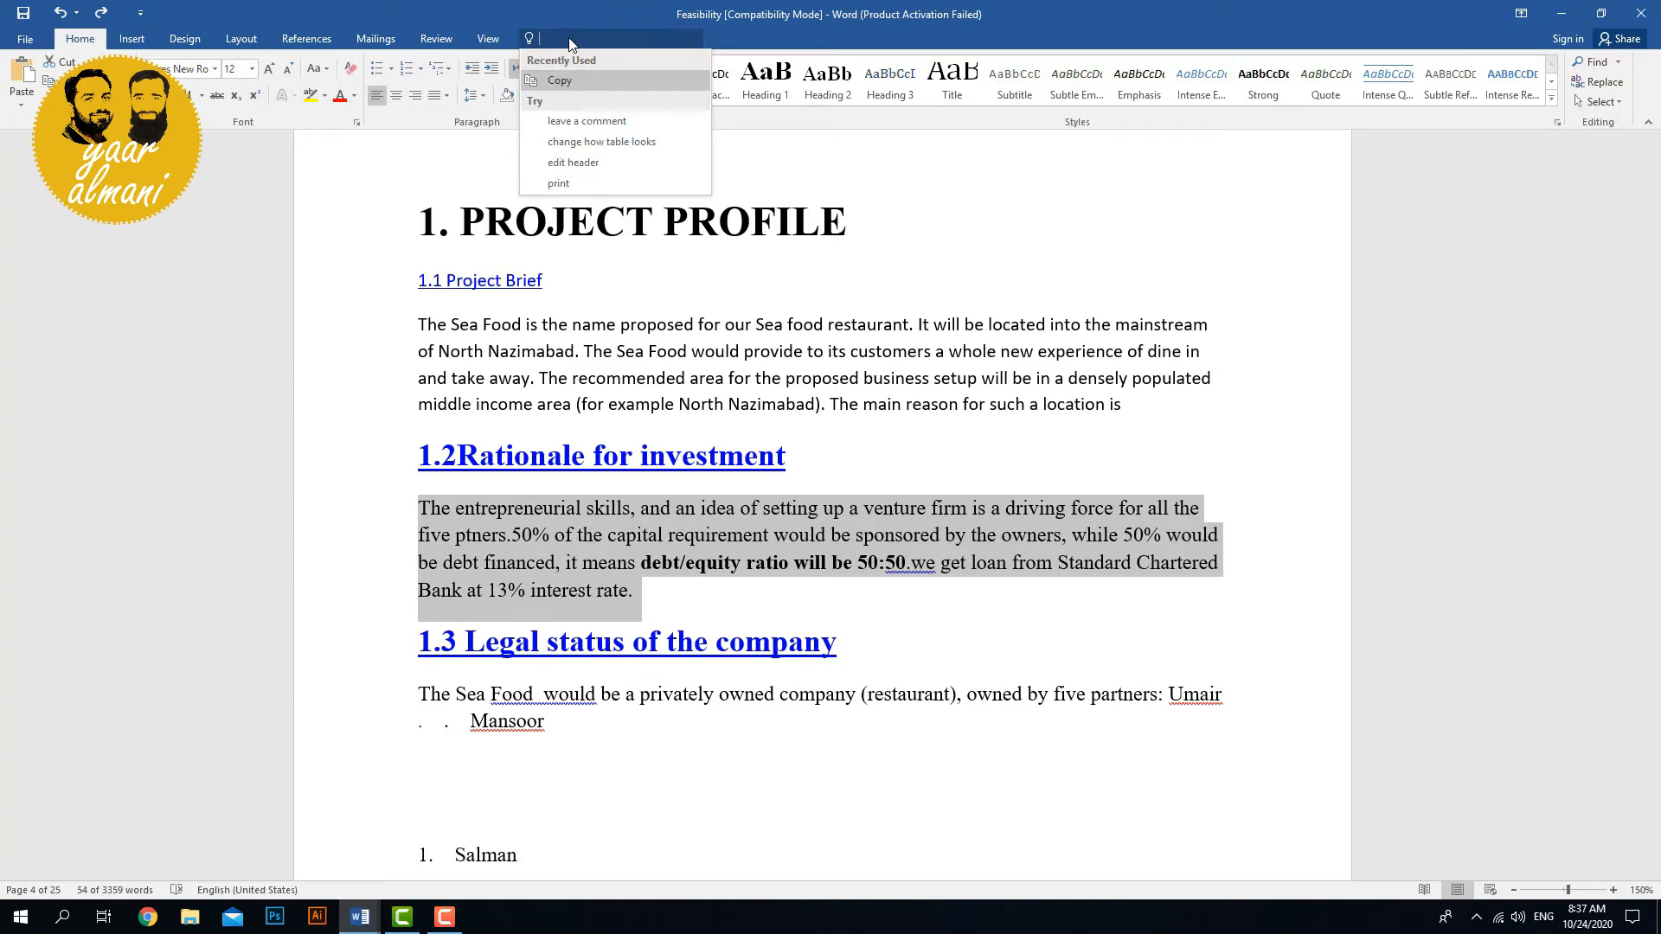
type("paste")
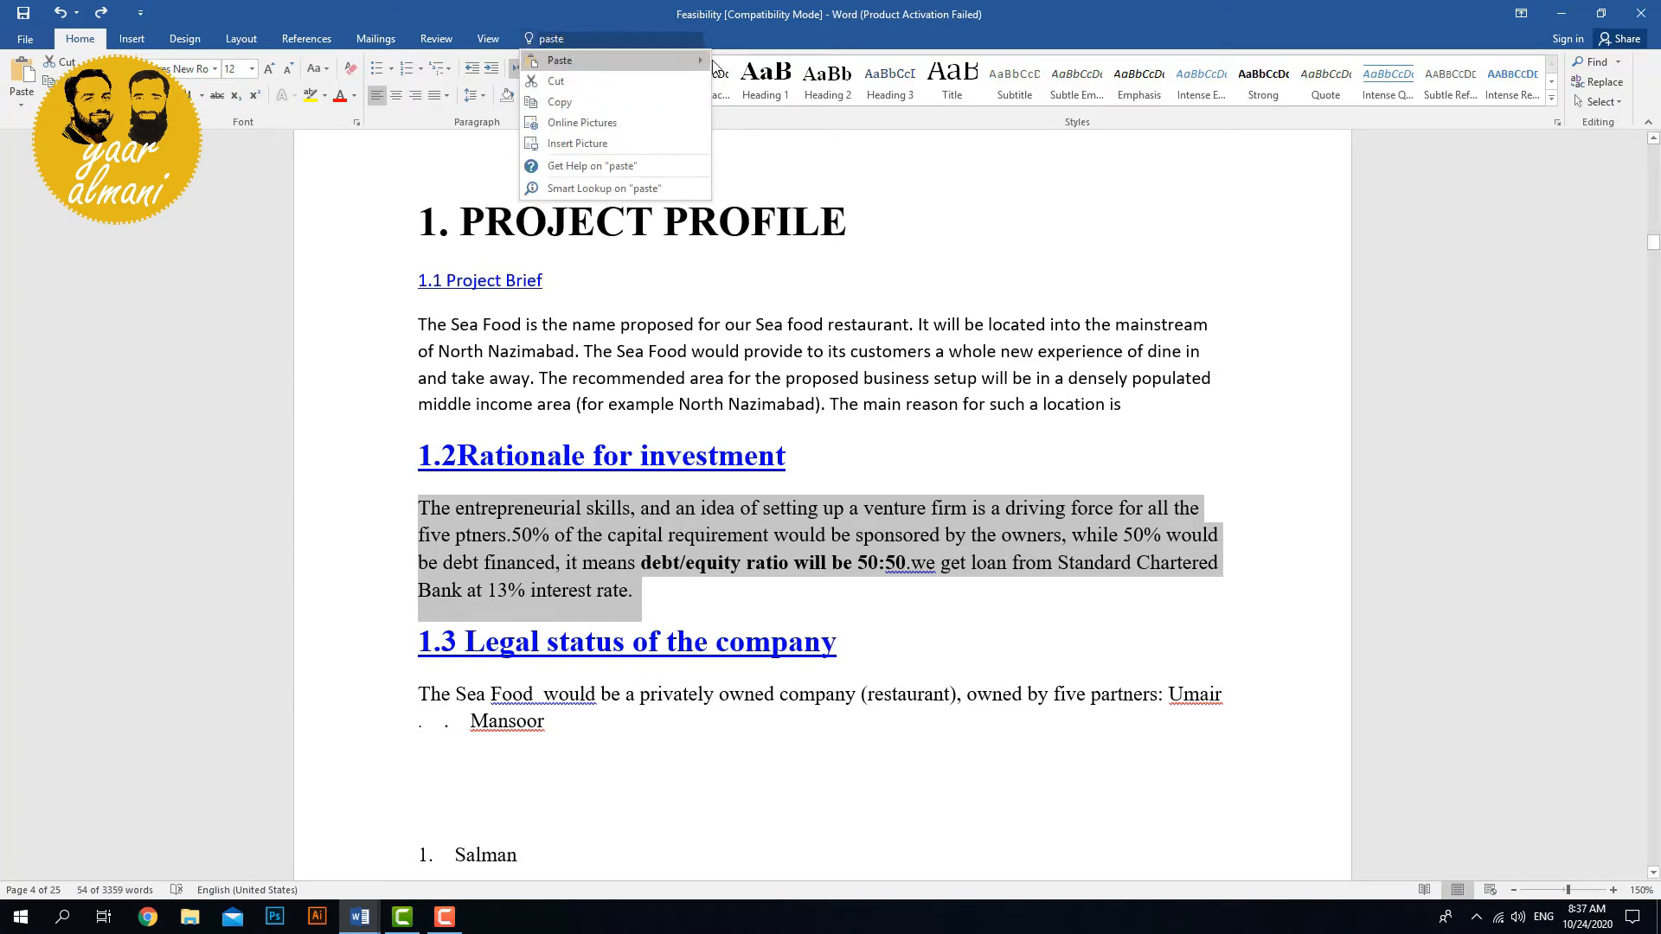
mouse_move(699, 63)
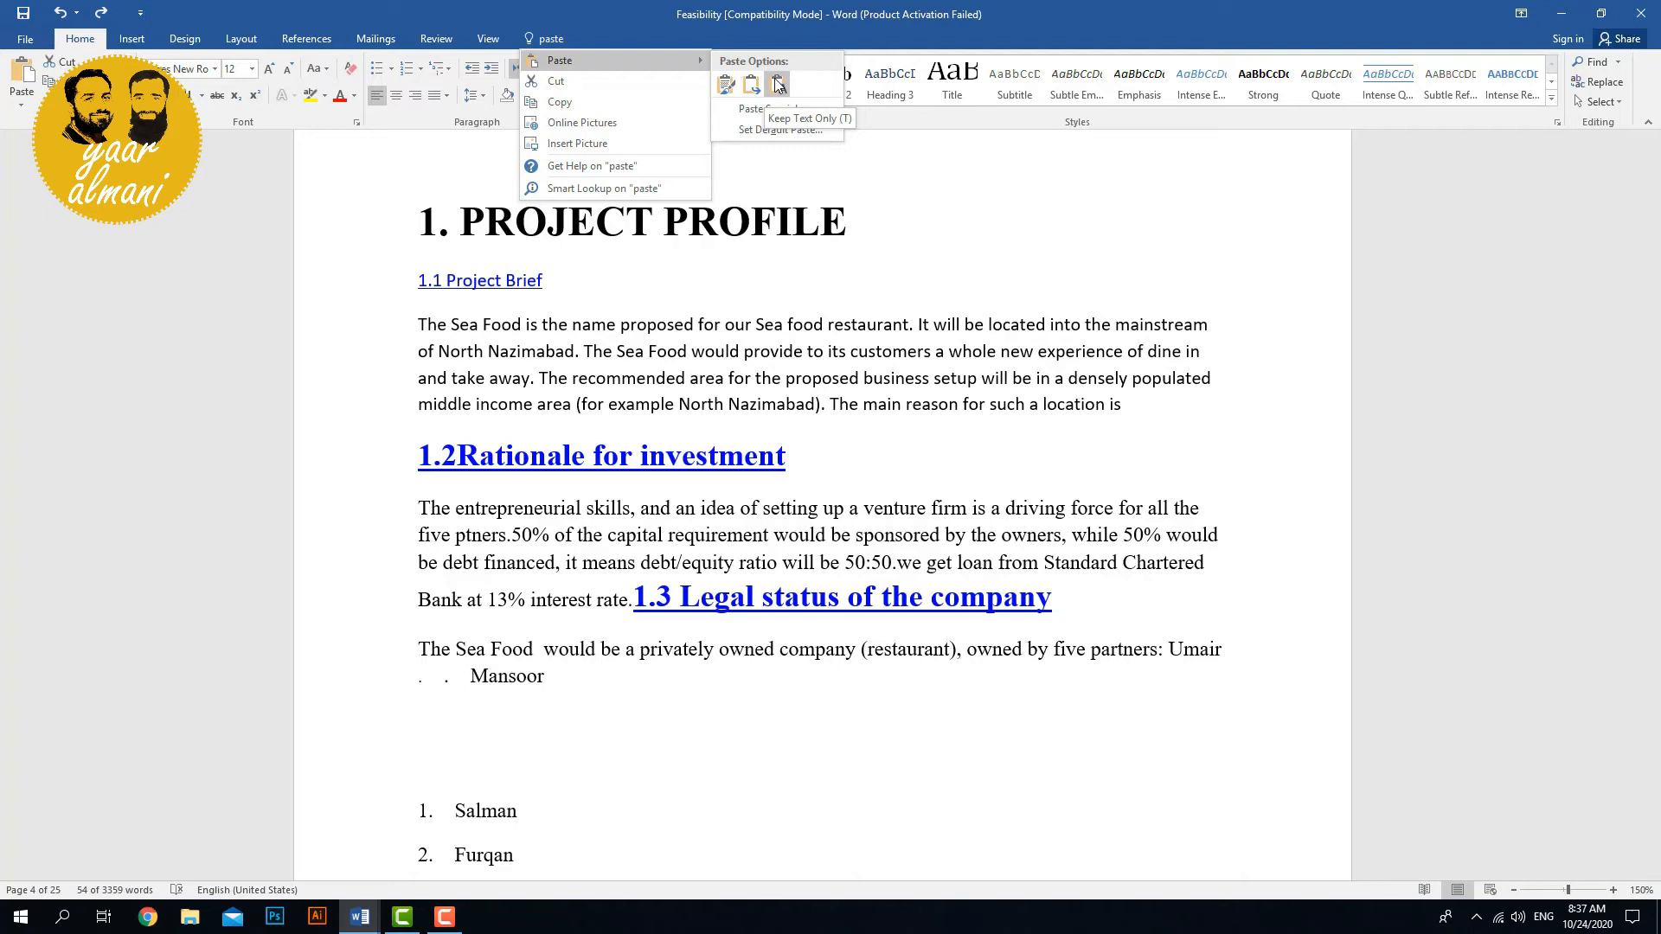
left_click(550, 13)
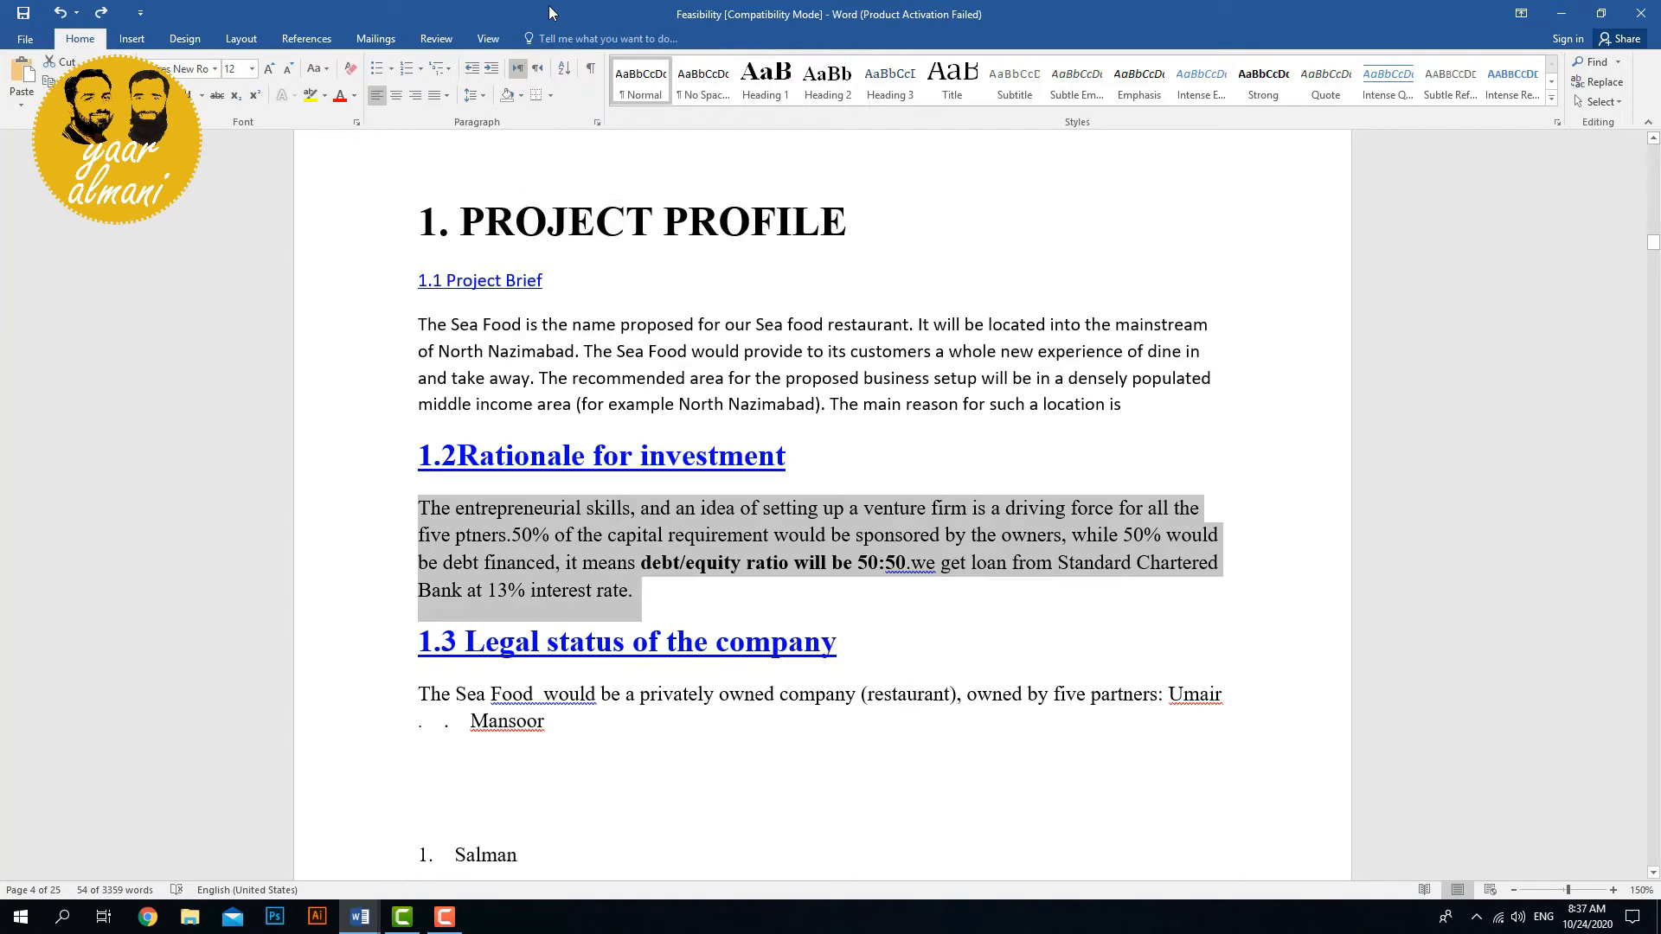
left_click(590, 40)
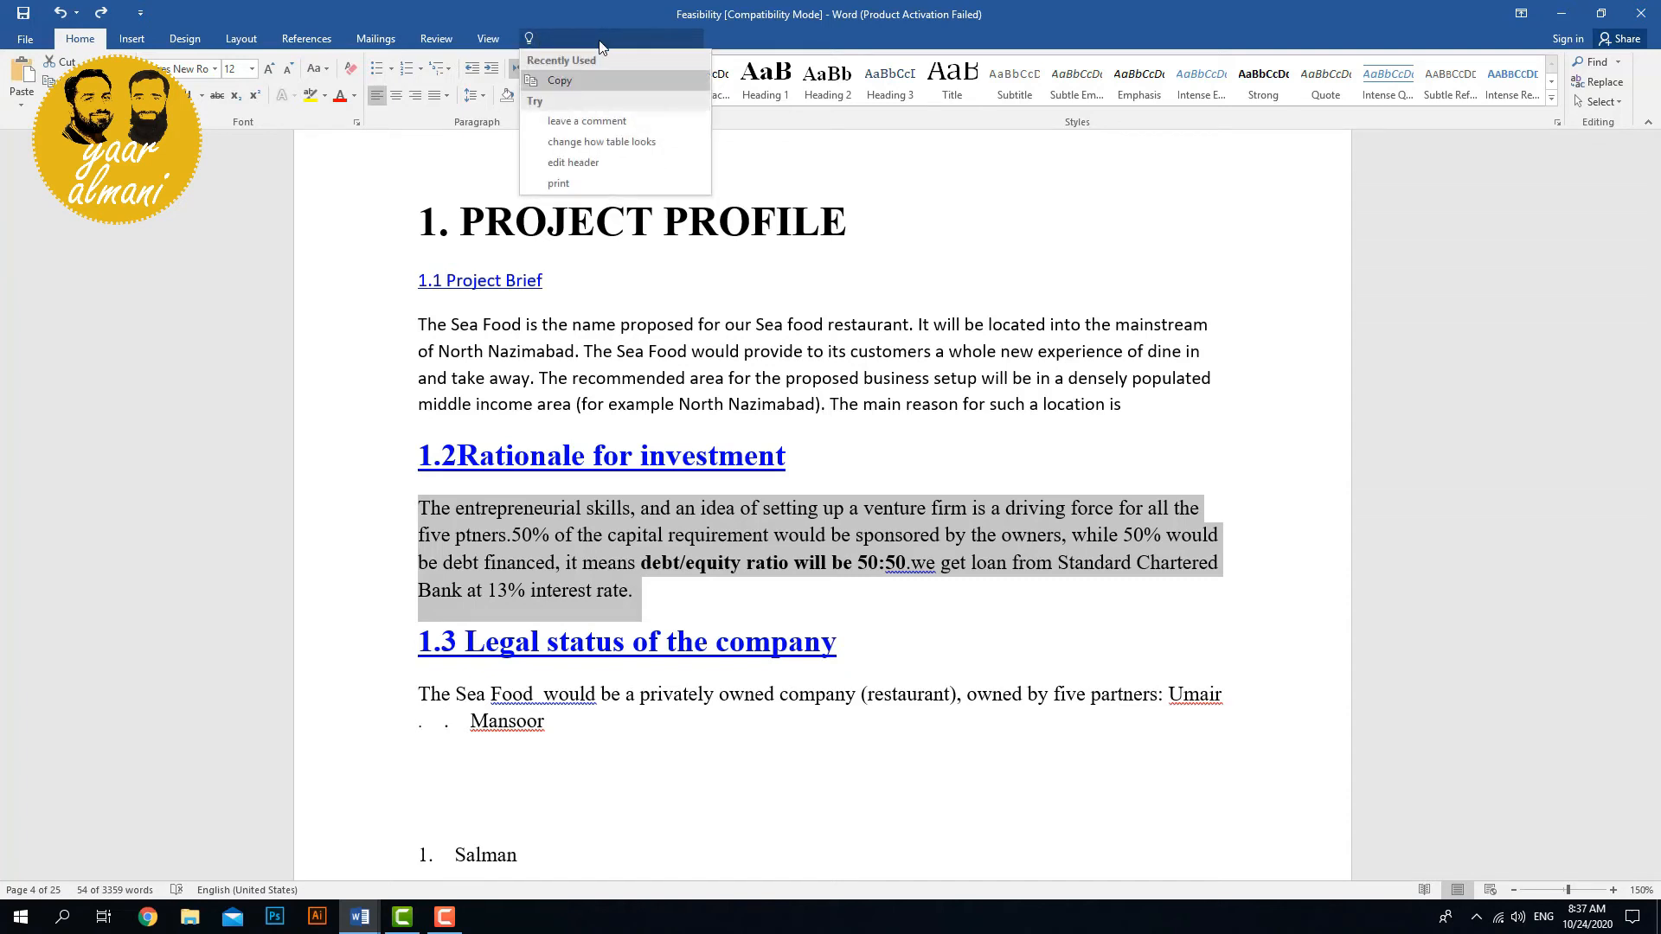
key("Escape")
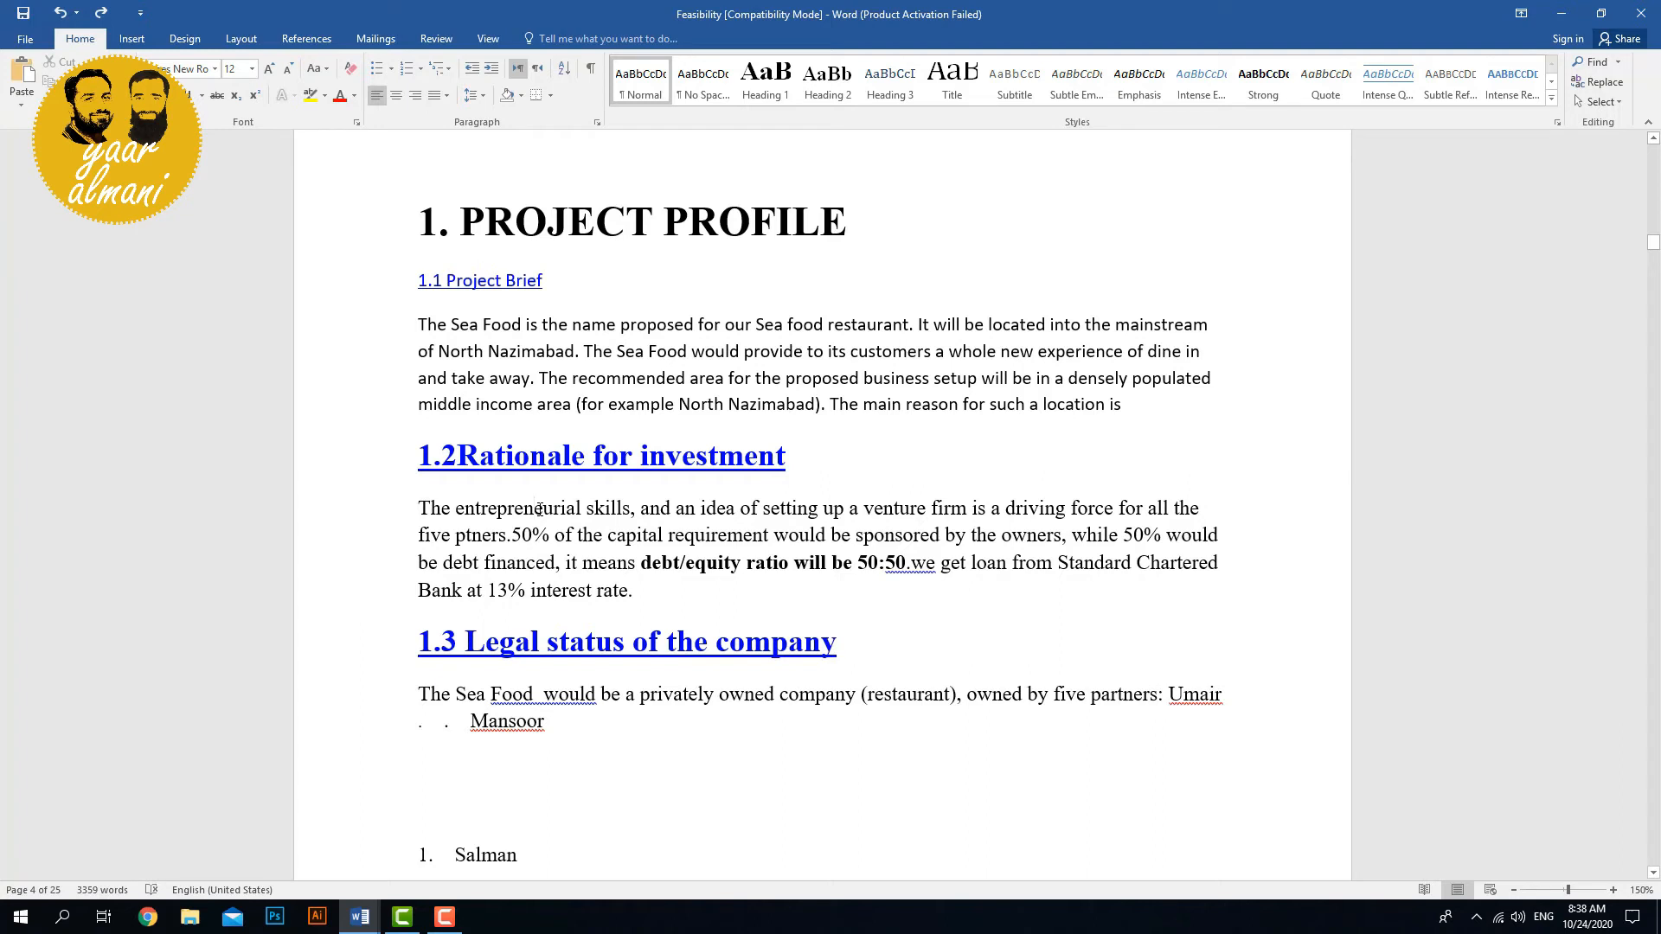
Select the word "entrepreneurial" under 1.2 Rationale for investment, extend the selection to its whole paragraph, and clear the selection.
double_click(539, 509)
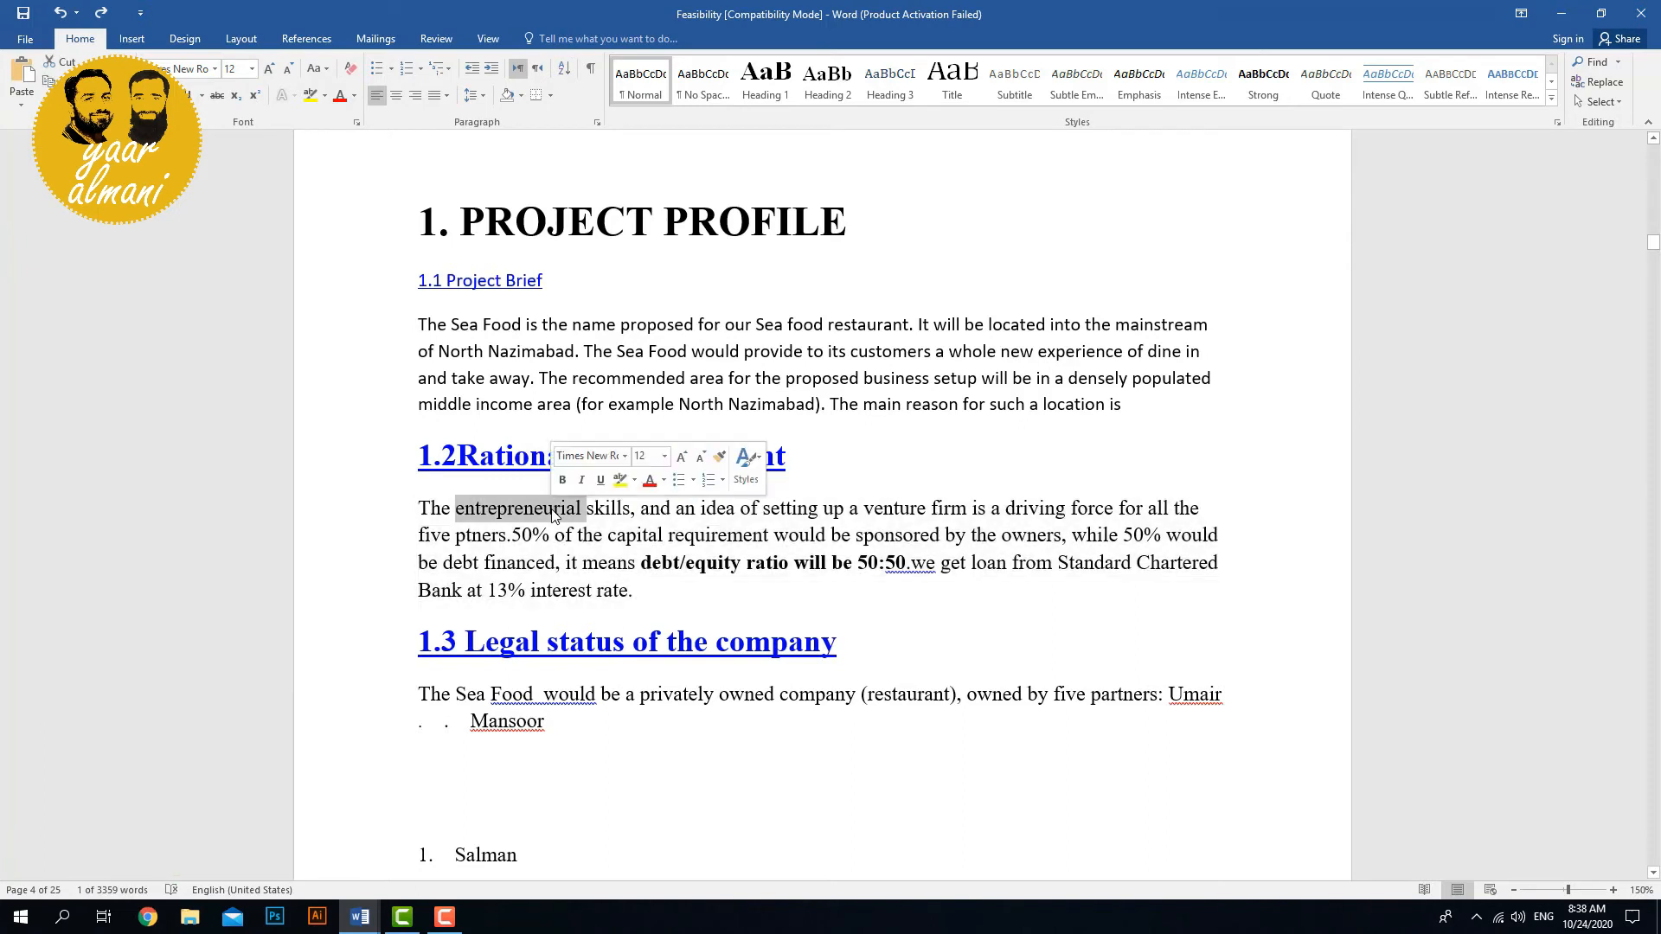
triple_click(551, 510)
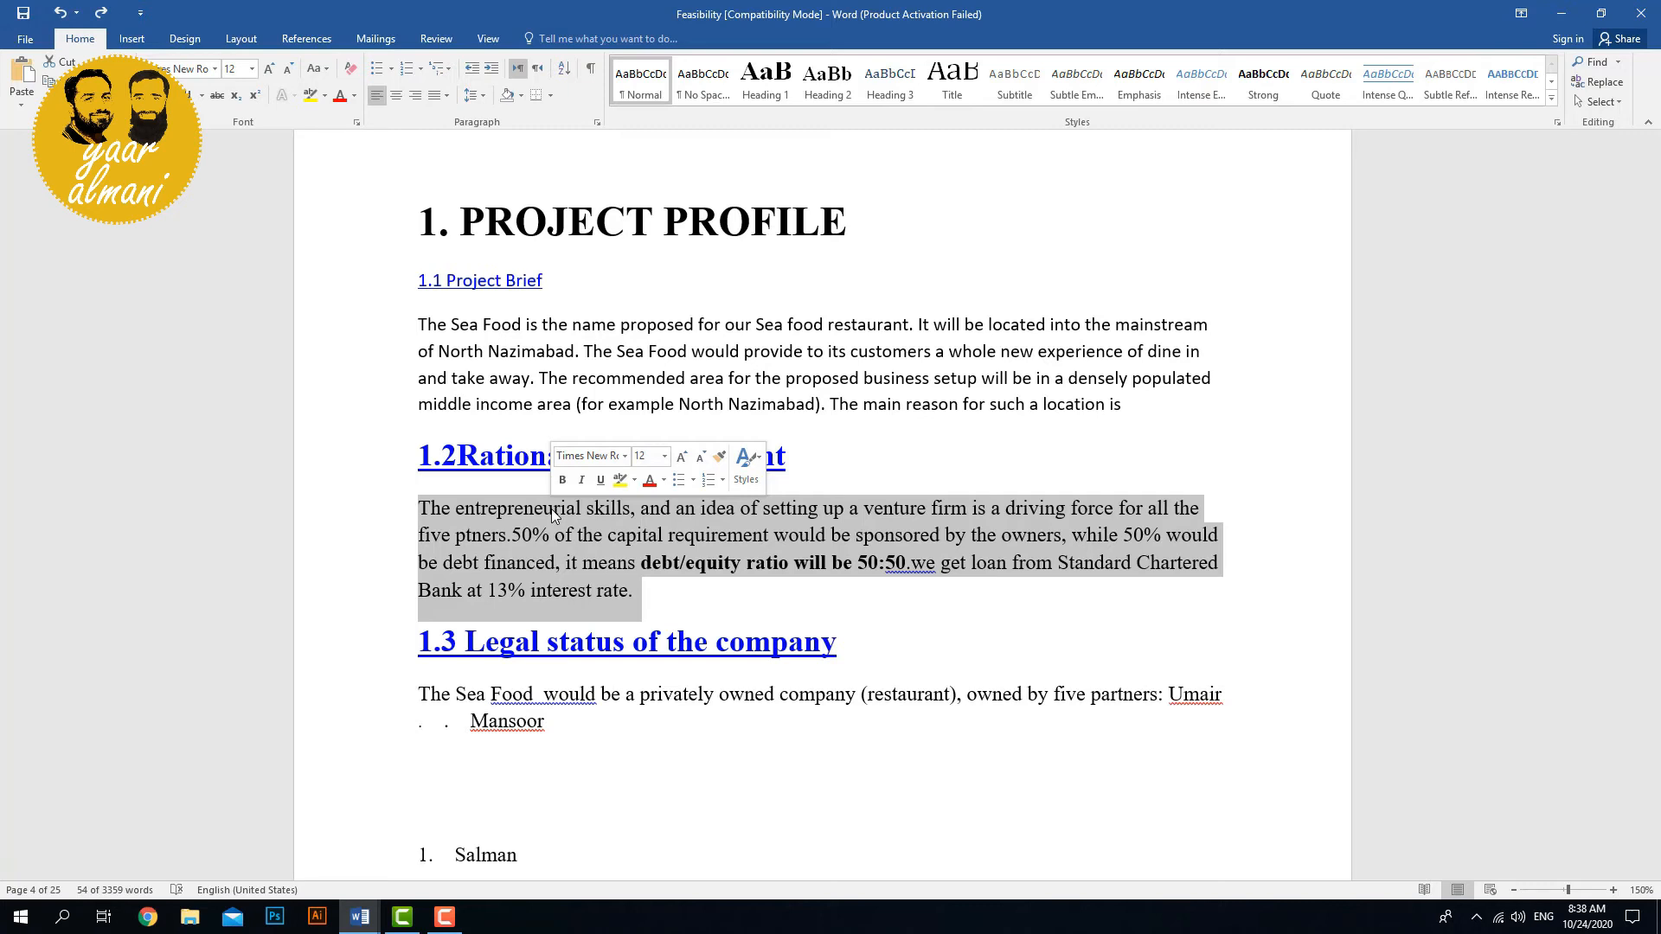
left_click(733, 610)
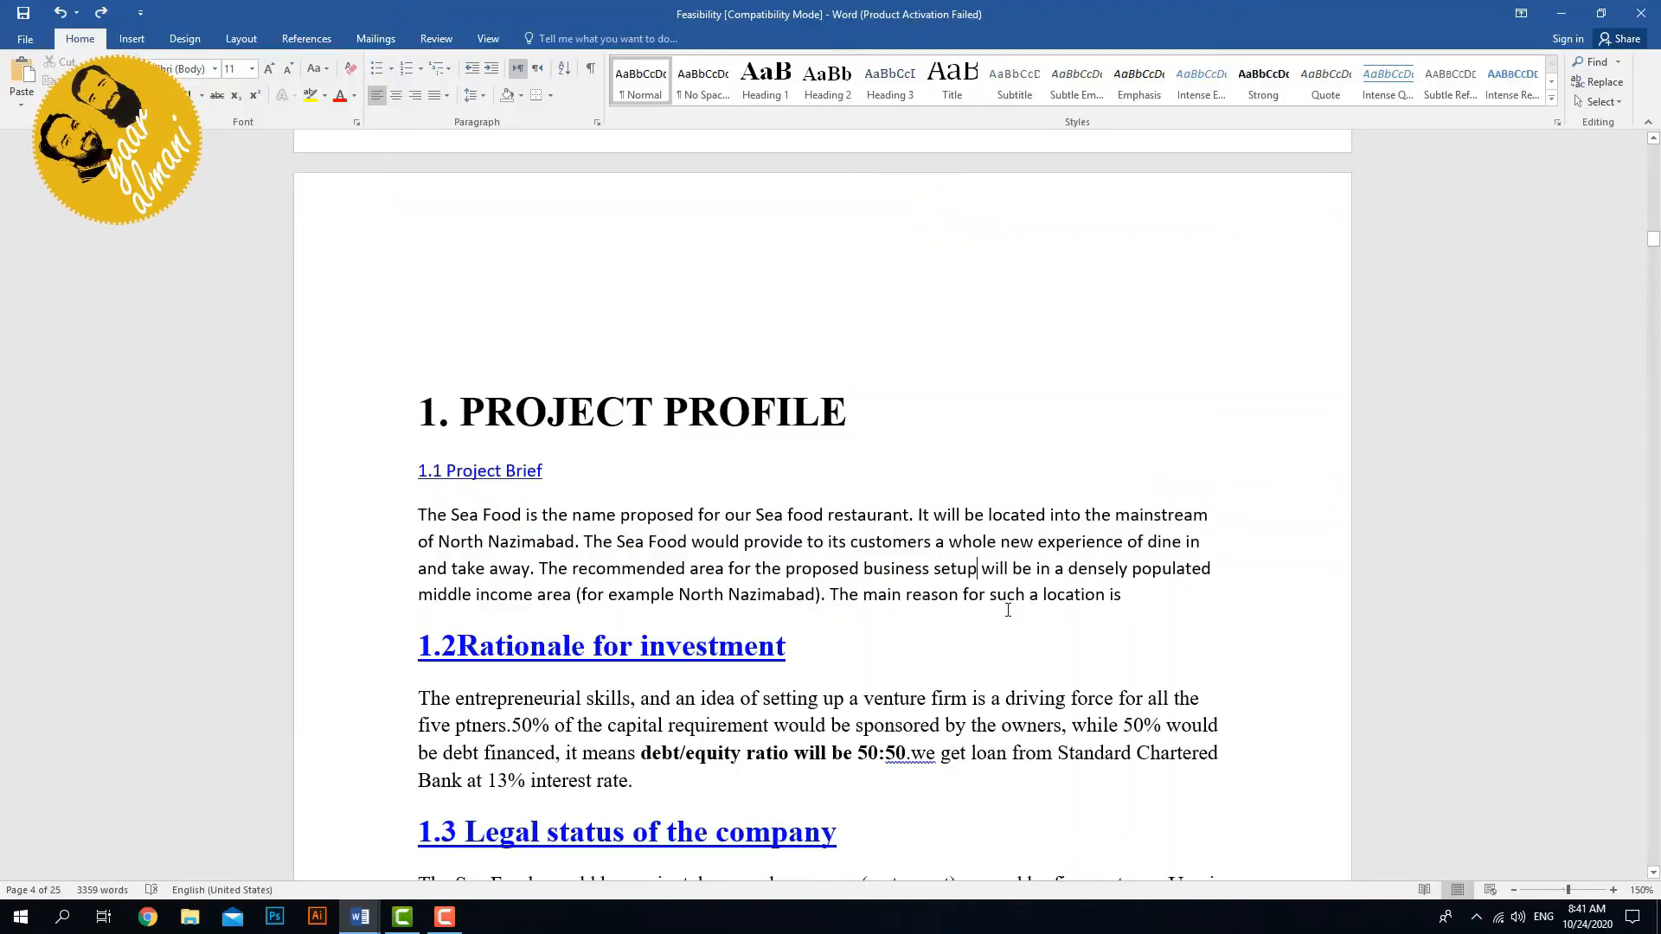
Hyperlink the word "customers" in the 1.1 Project Brief paragraph to the desktop file msg.txt and follow the link.
double_click(881, 543)
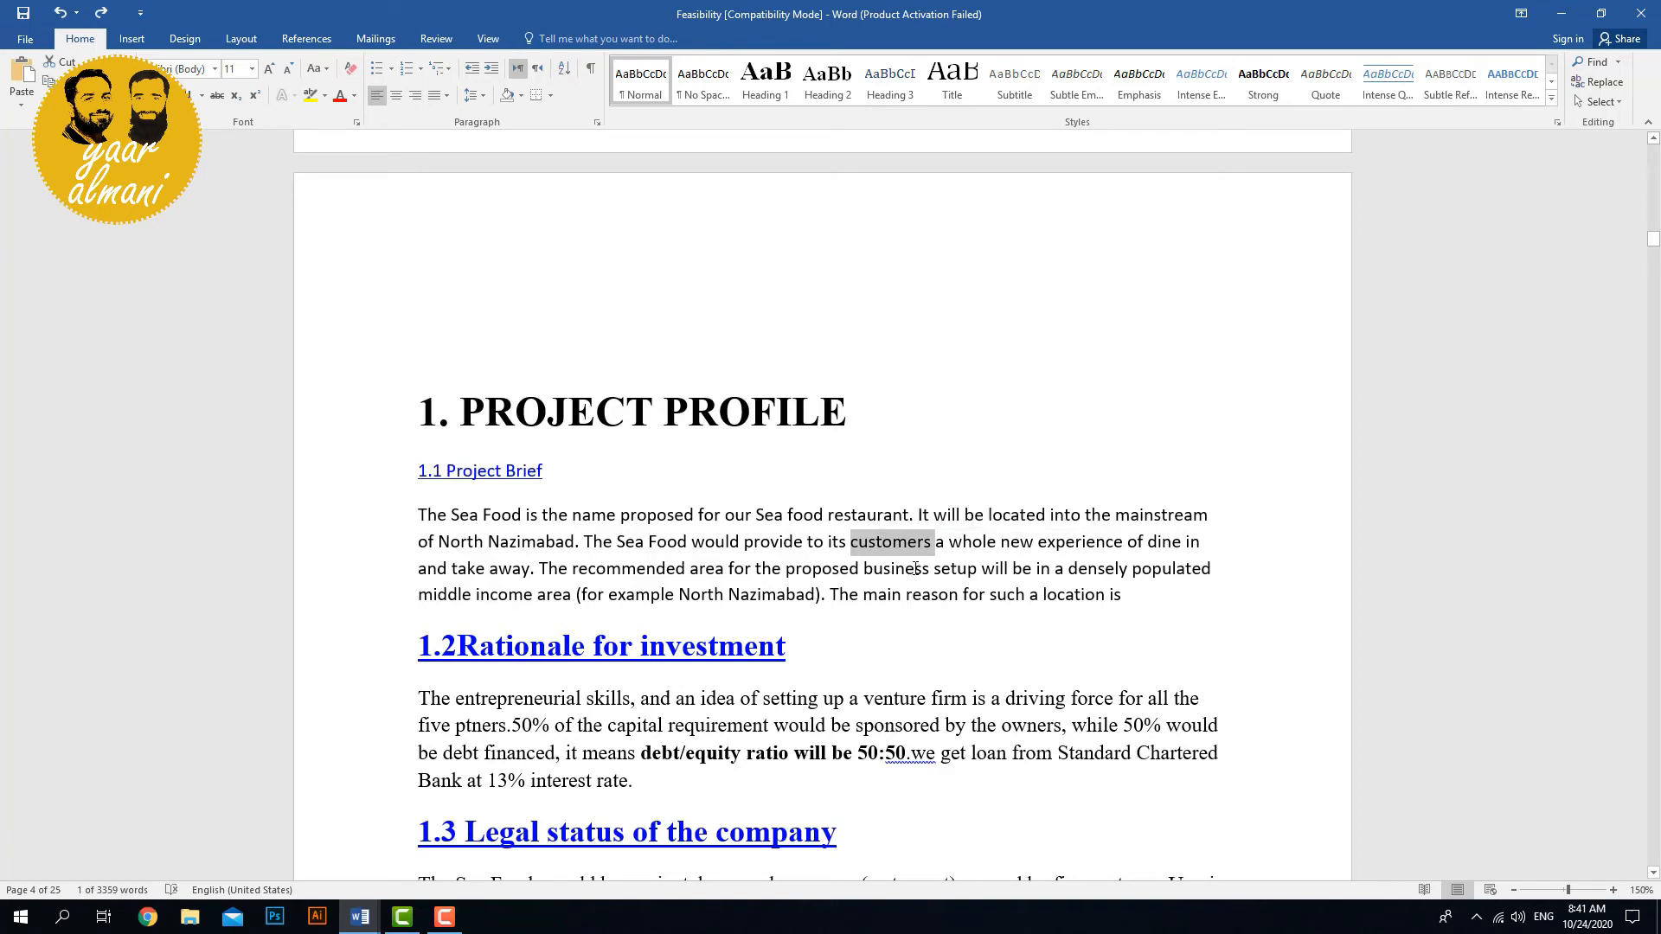
key("ctrl+k")
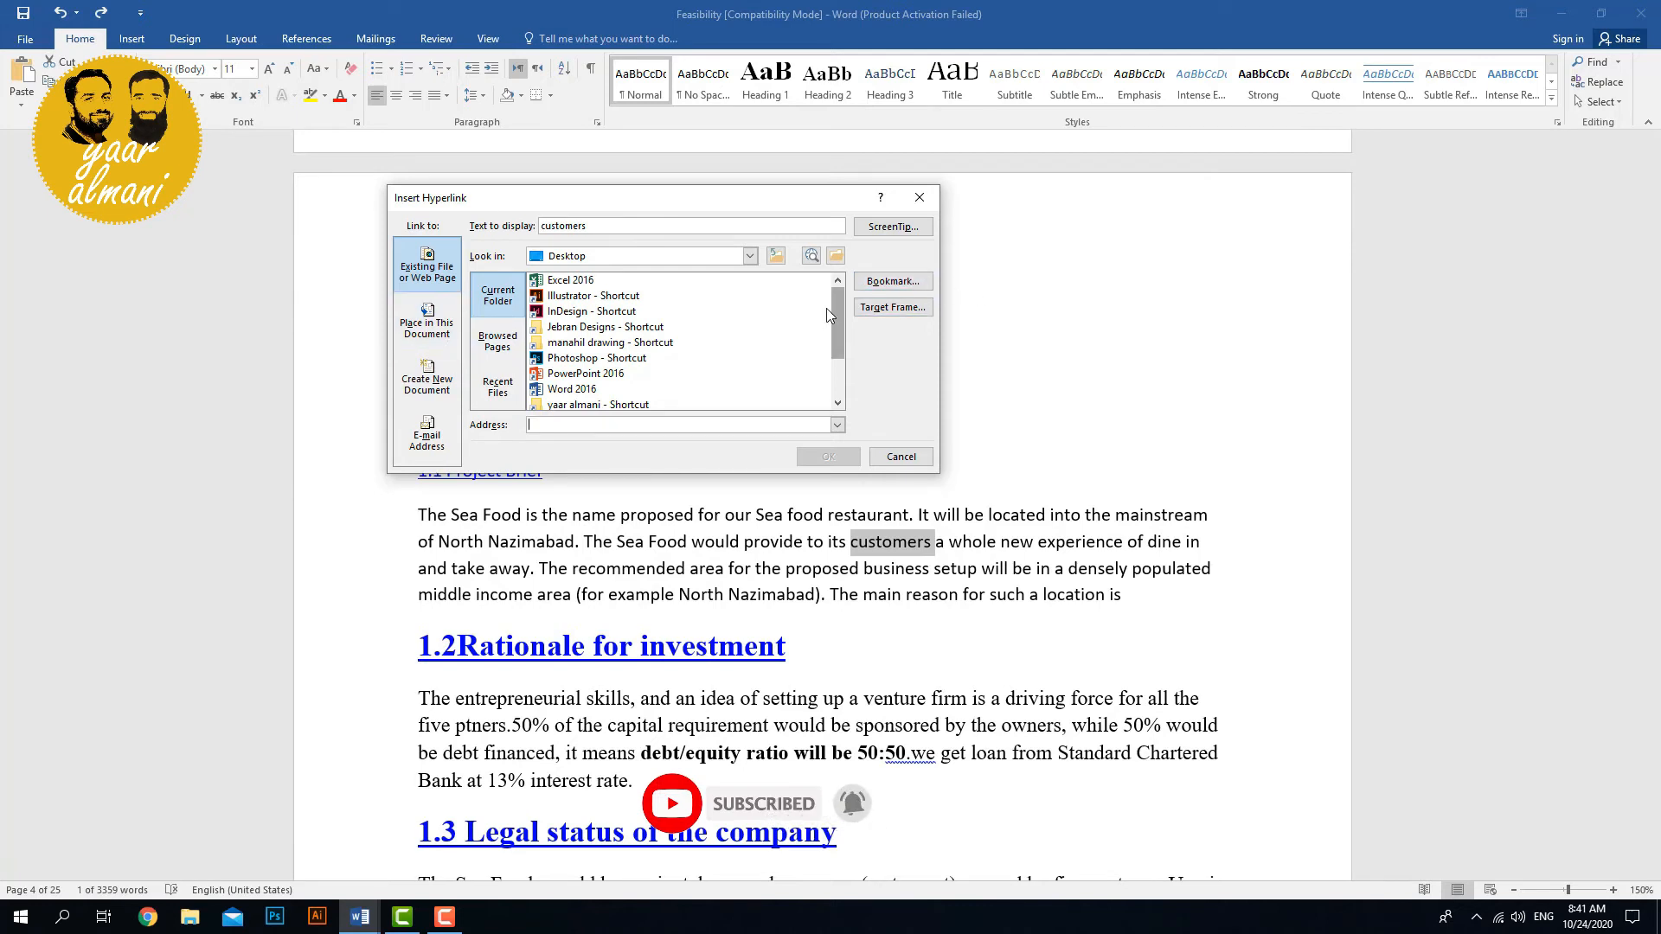
left_click_drag(837, 316, 840, 358)
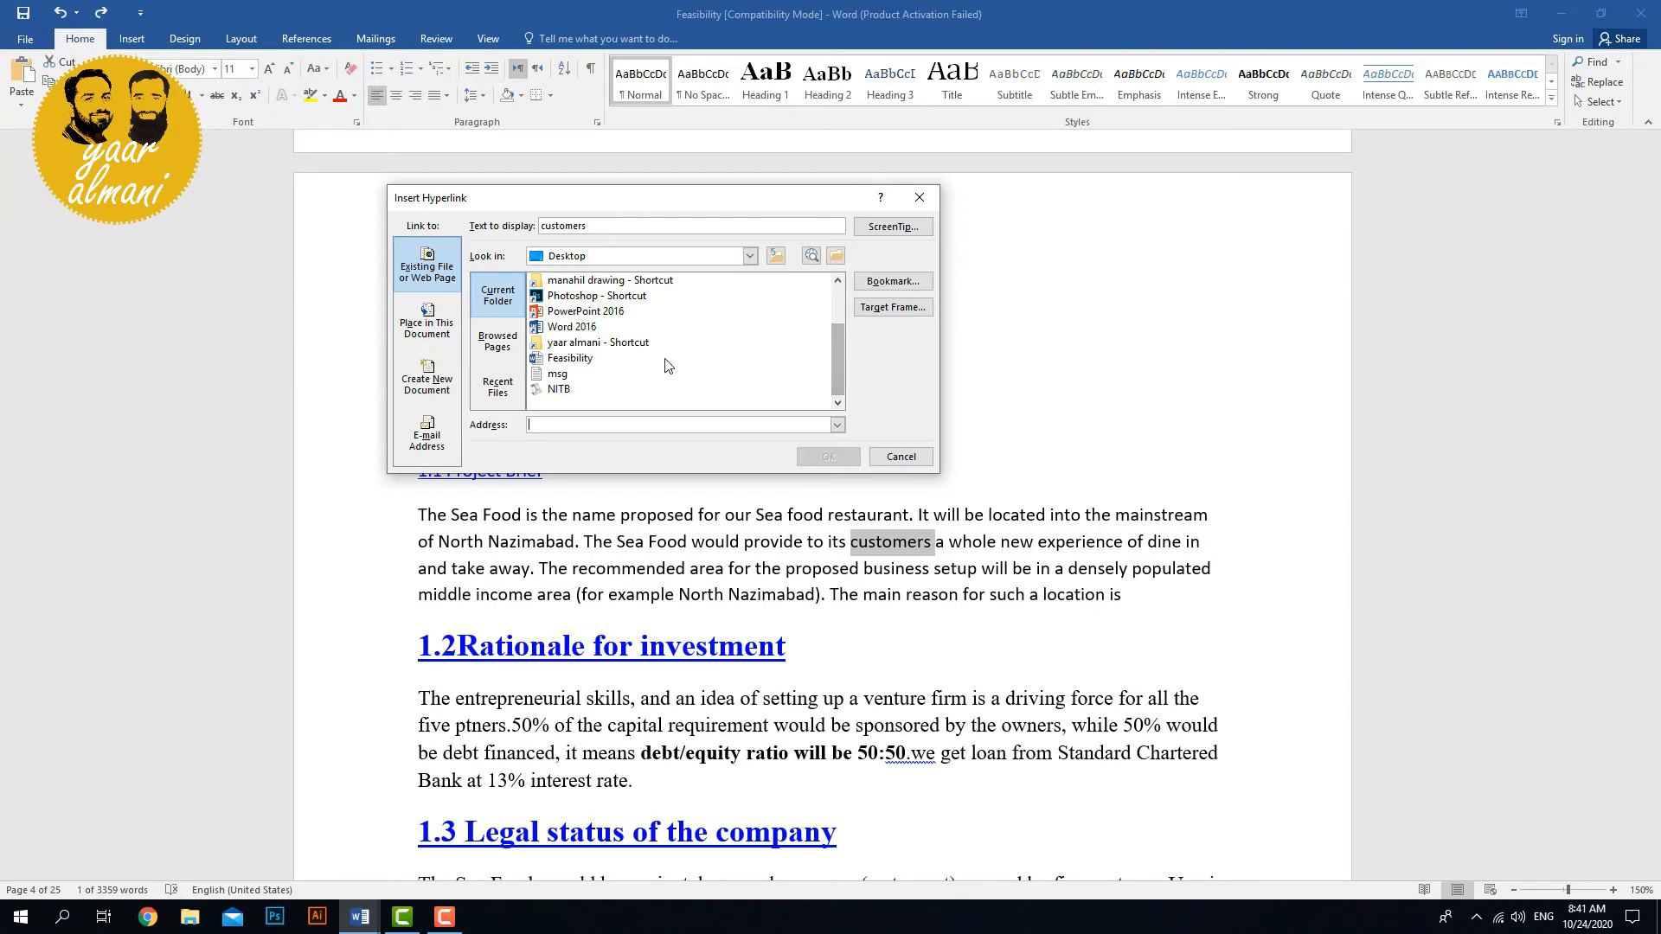
left_click(561, 374)
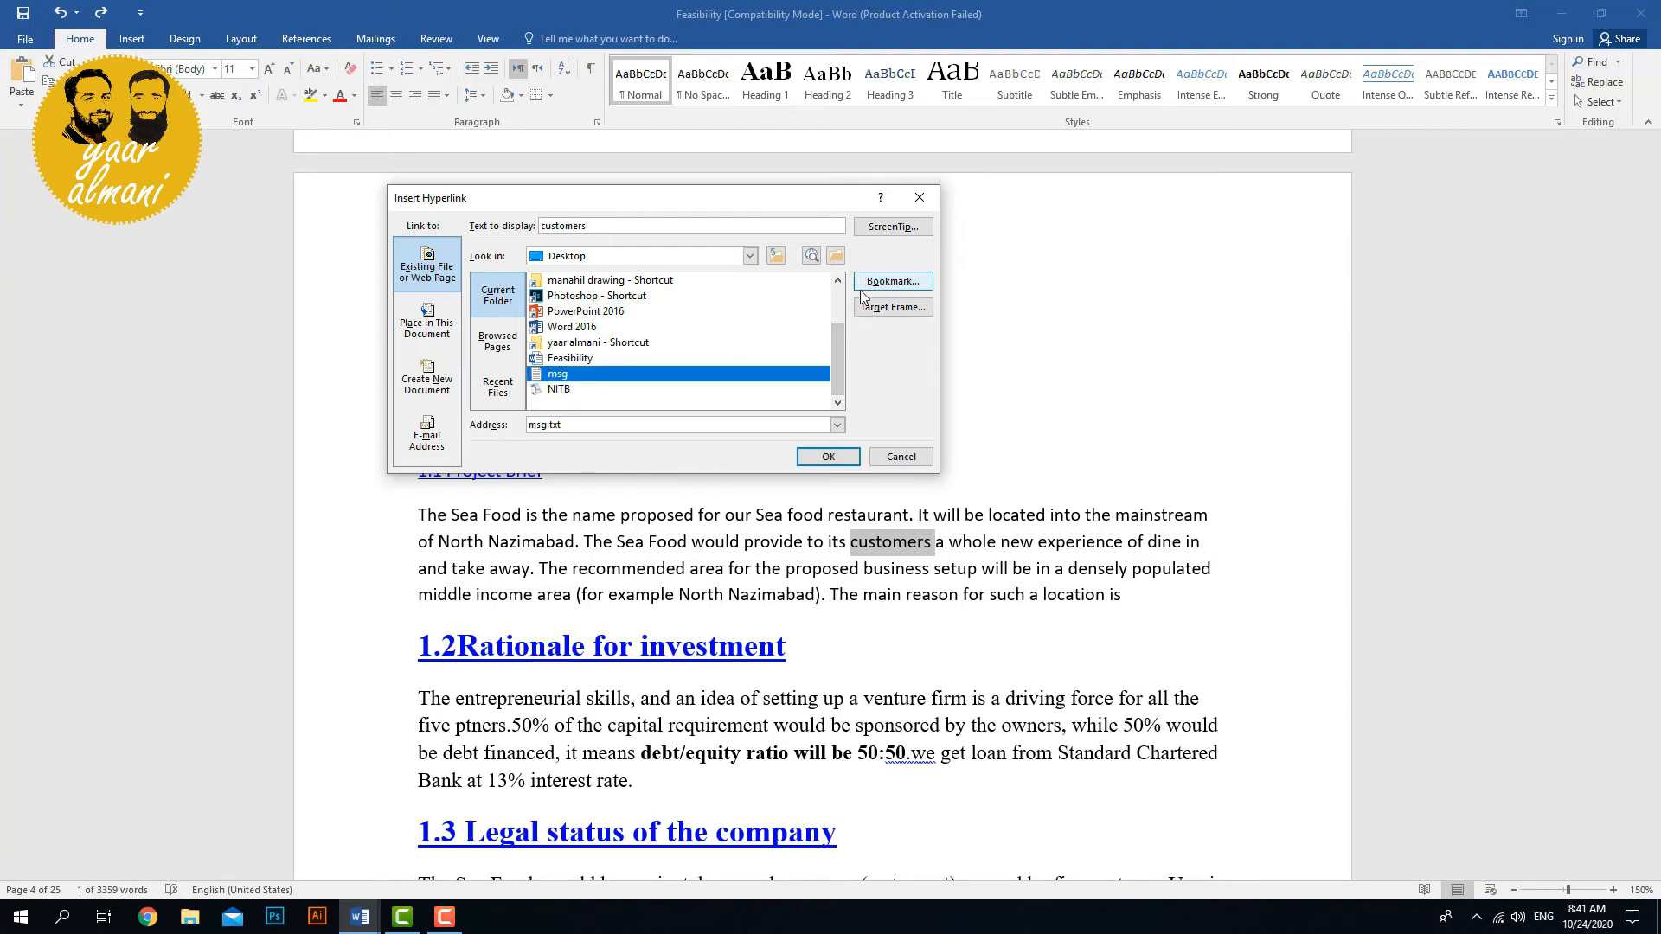
left_click(835, 462)
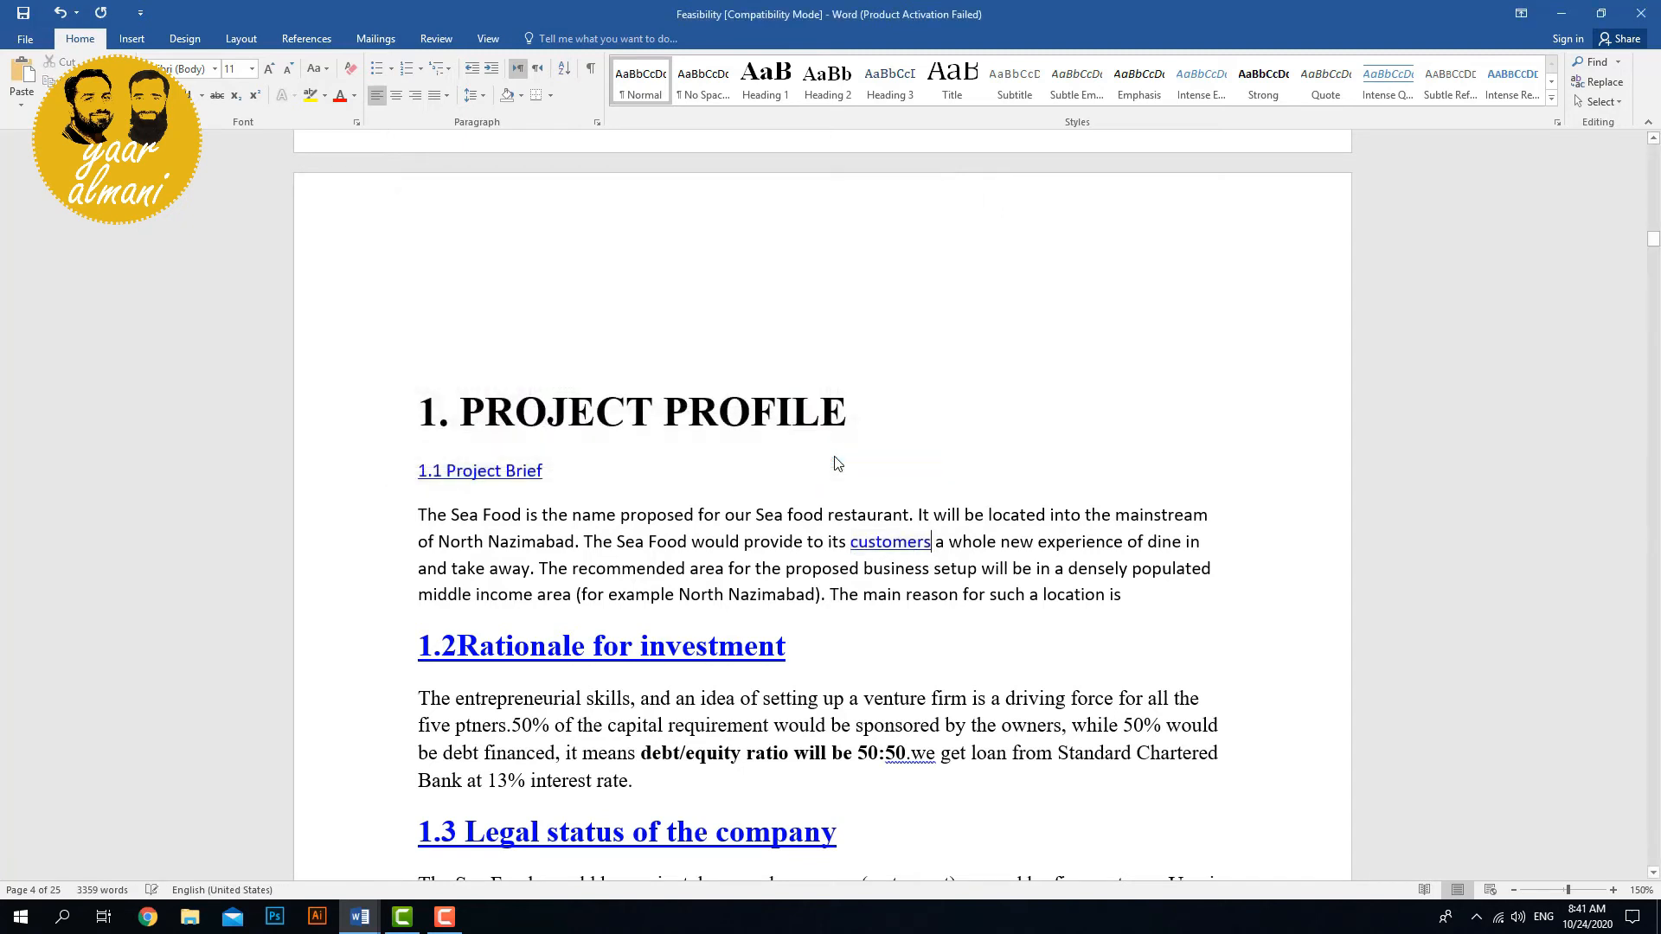
left_click(886, 543, "ctrl")
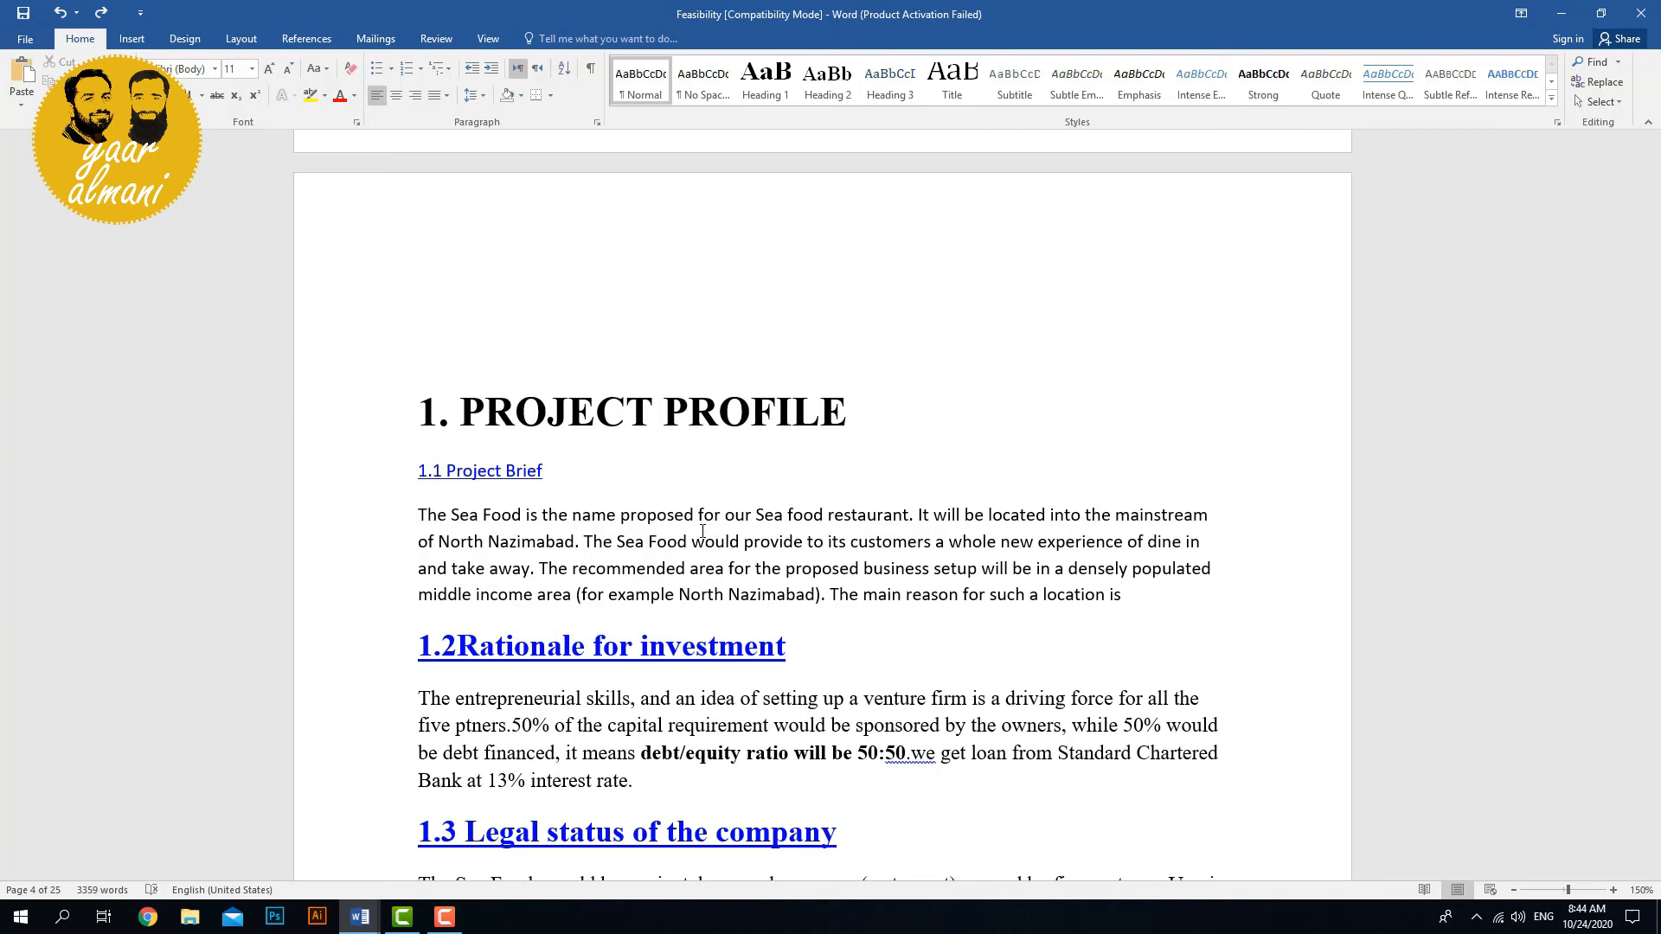
Make Arial at size 12 the default Latin text font for all documents based on the Normal template.
left_click(358, 122)
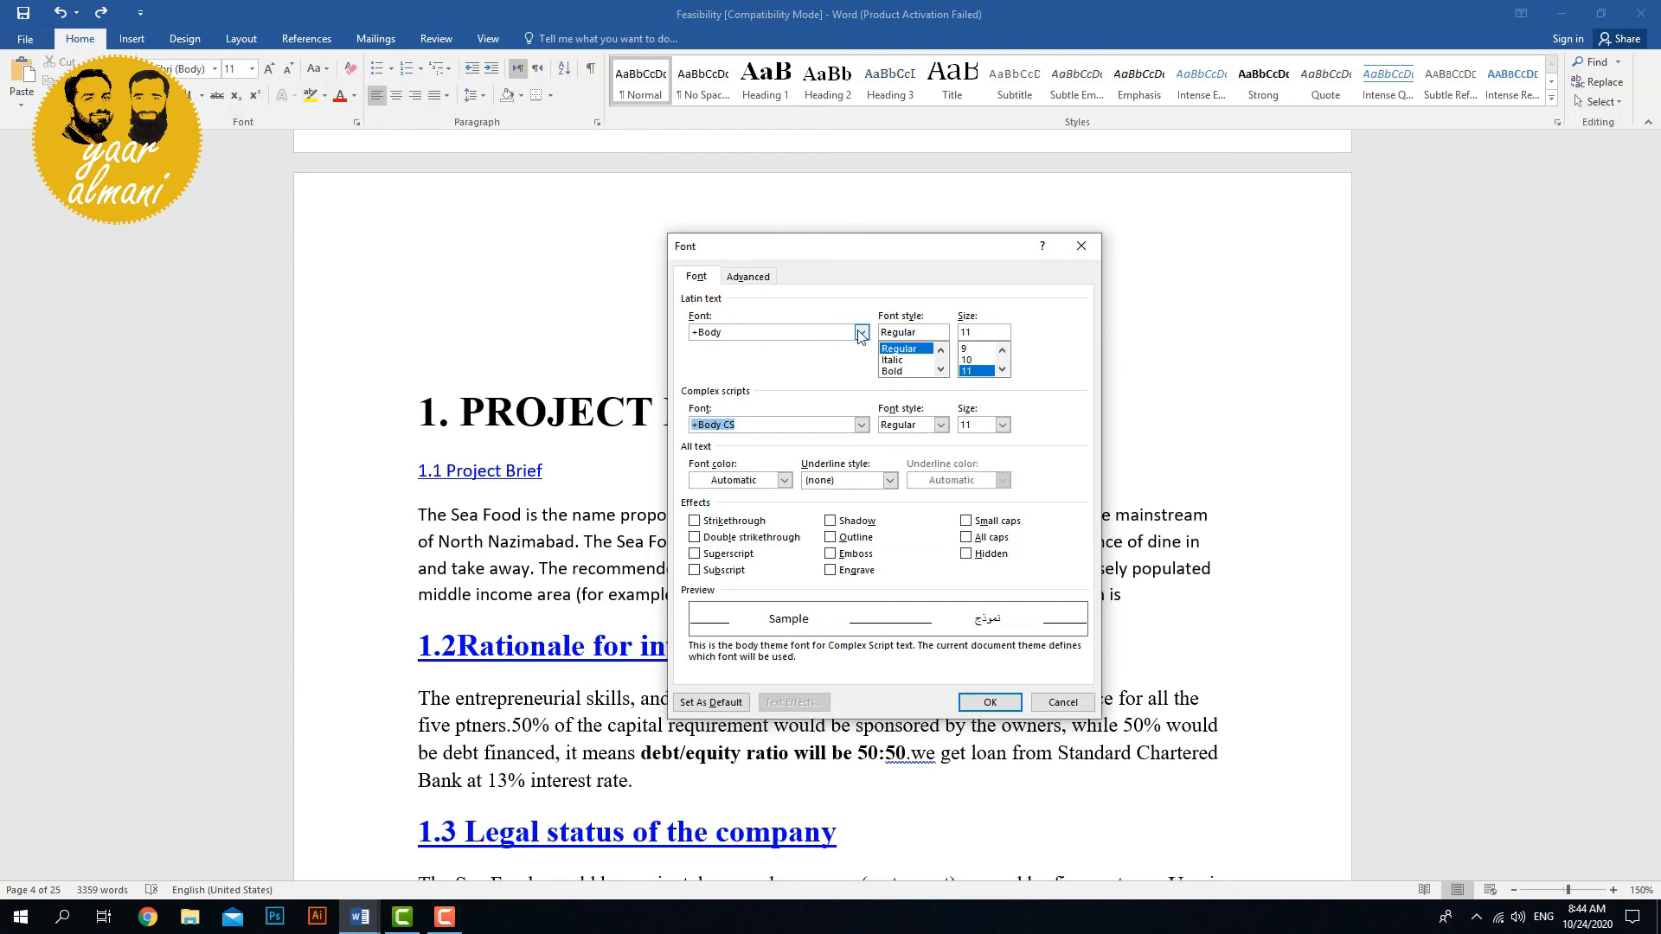
left_click(807, 332)
type("ari")
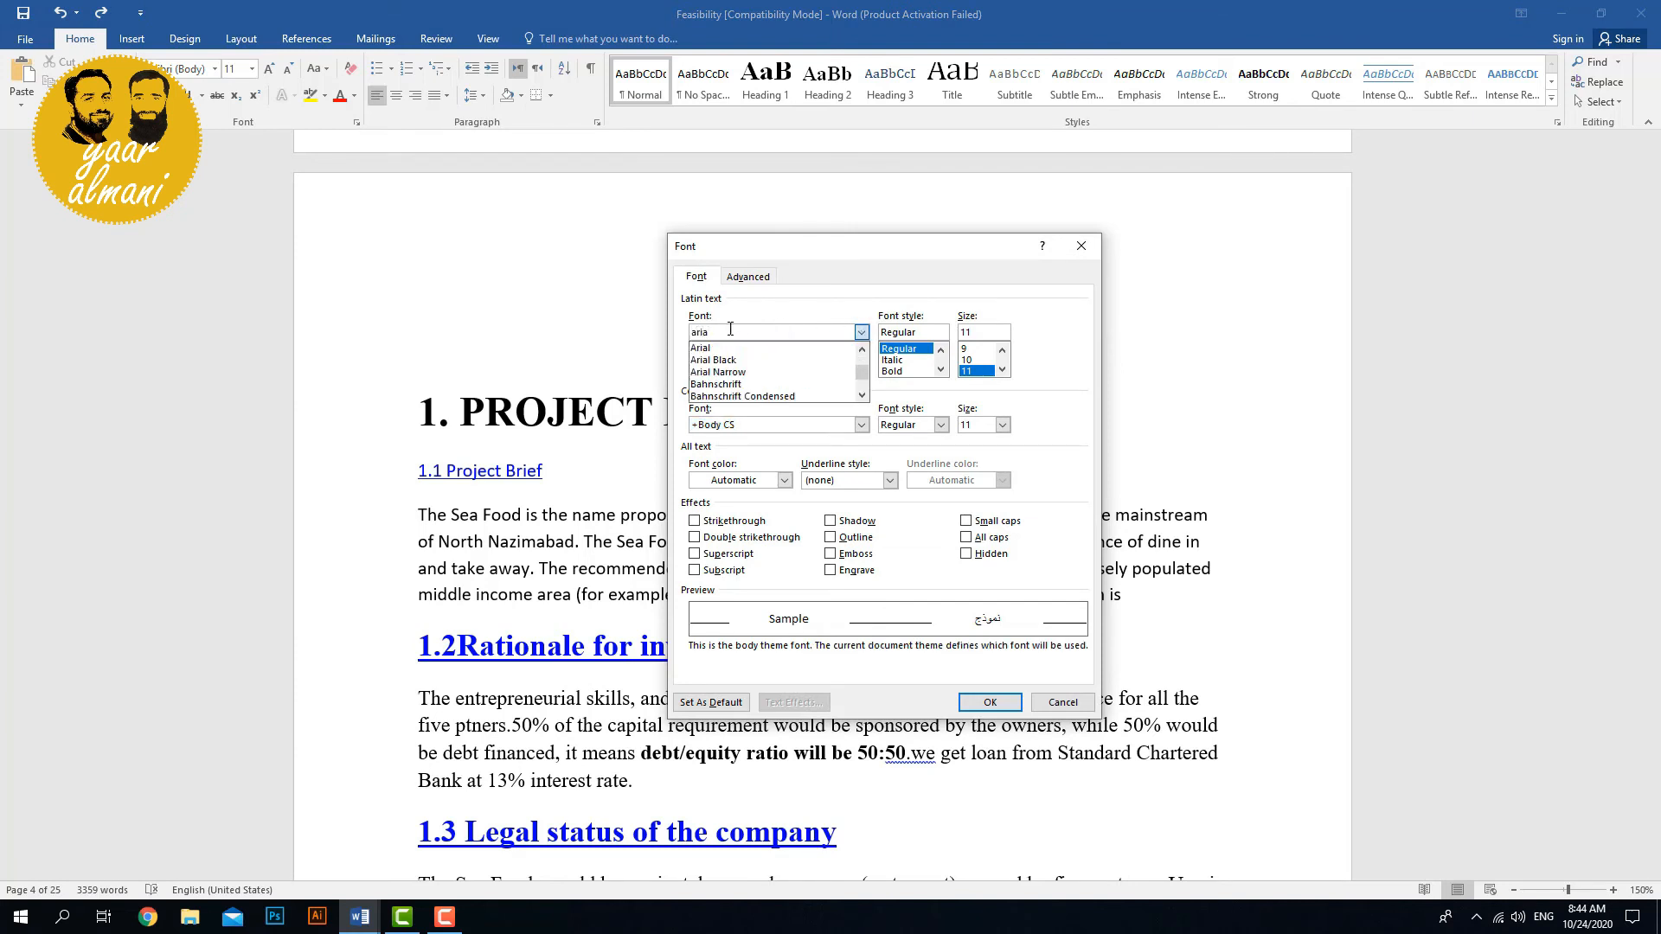
type("a")
left_click(700, 347)
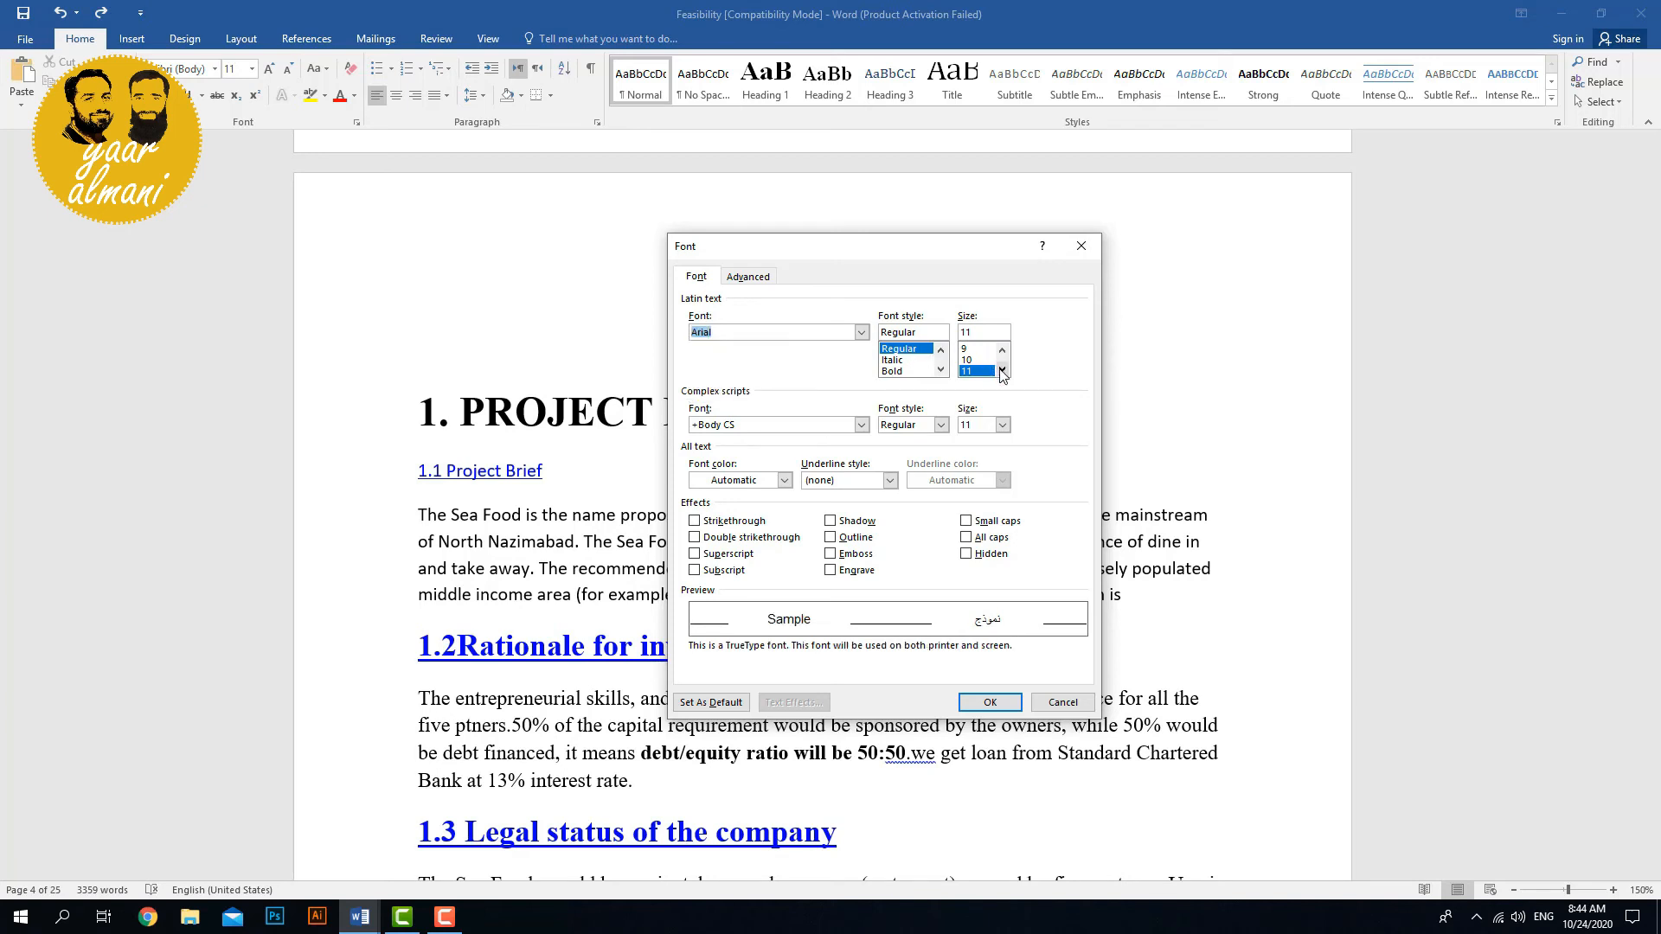
left_click(1001, 371)
left_click(988, 371)
left_click(717, 711)
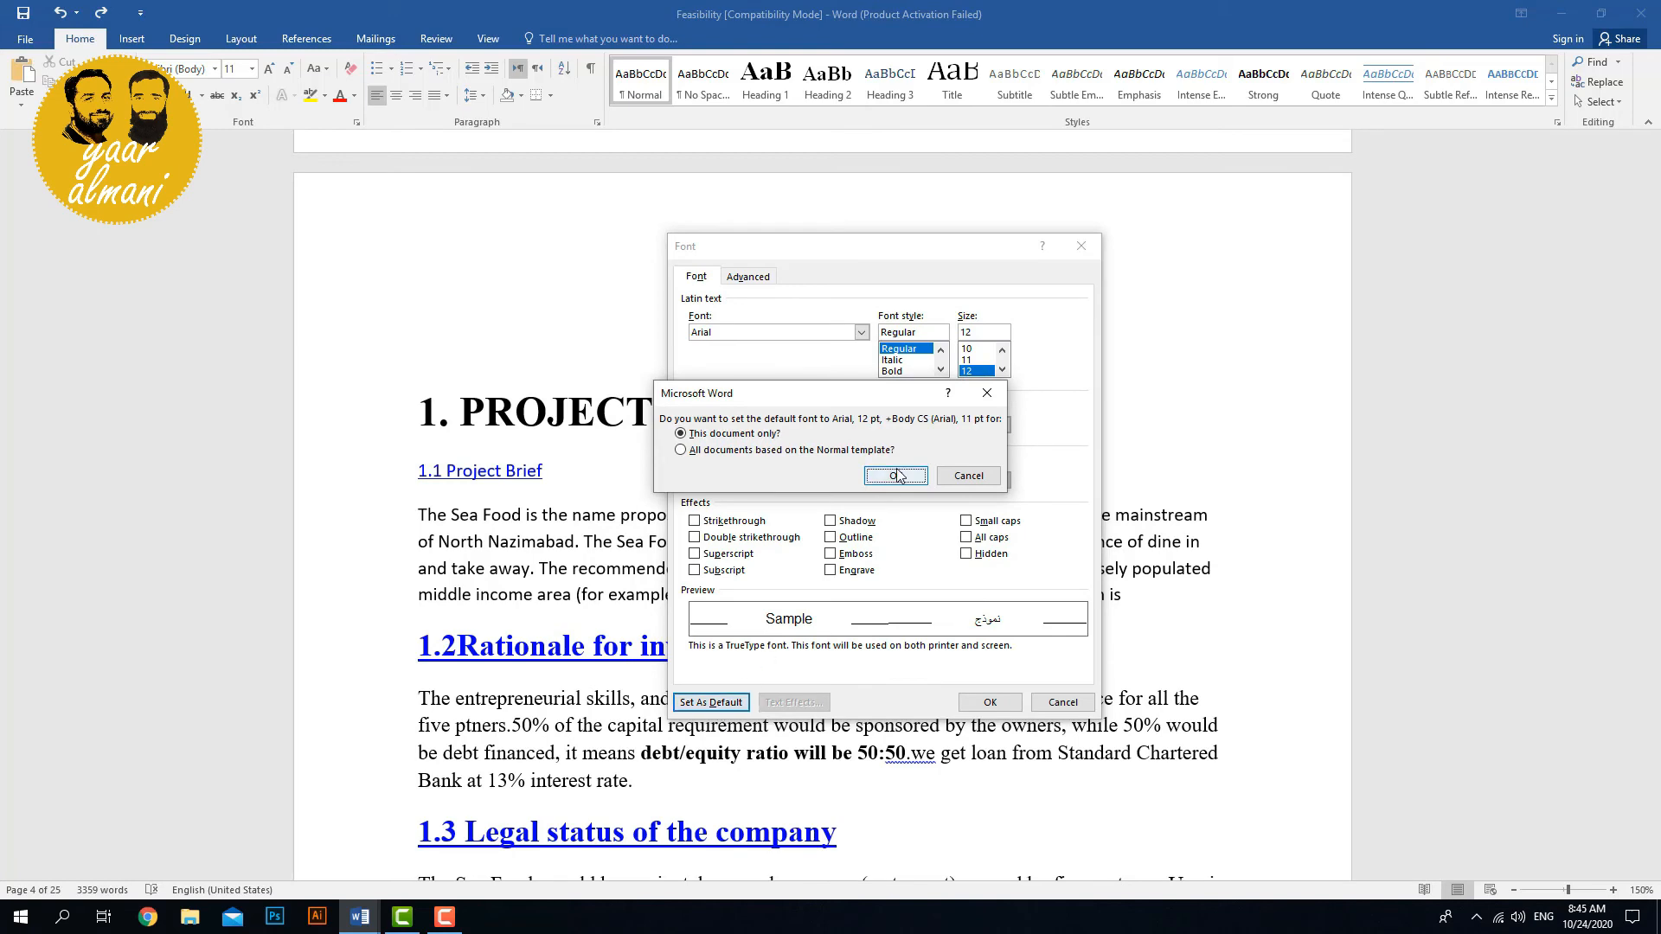
left_click(869, 451)
left_click(877, 481)
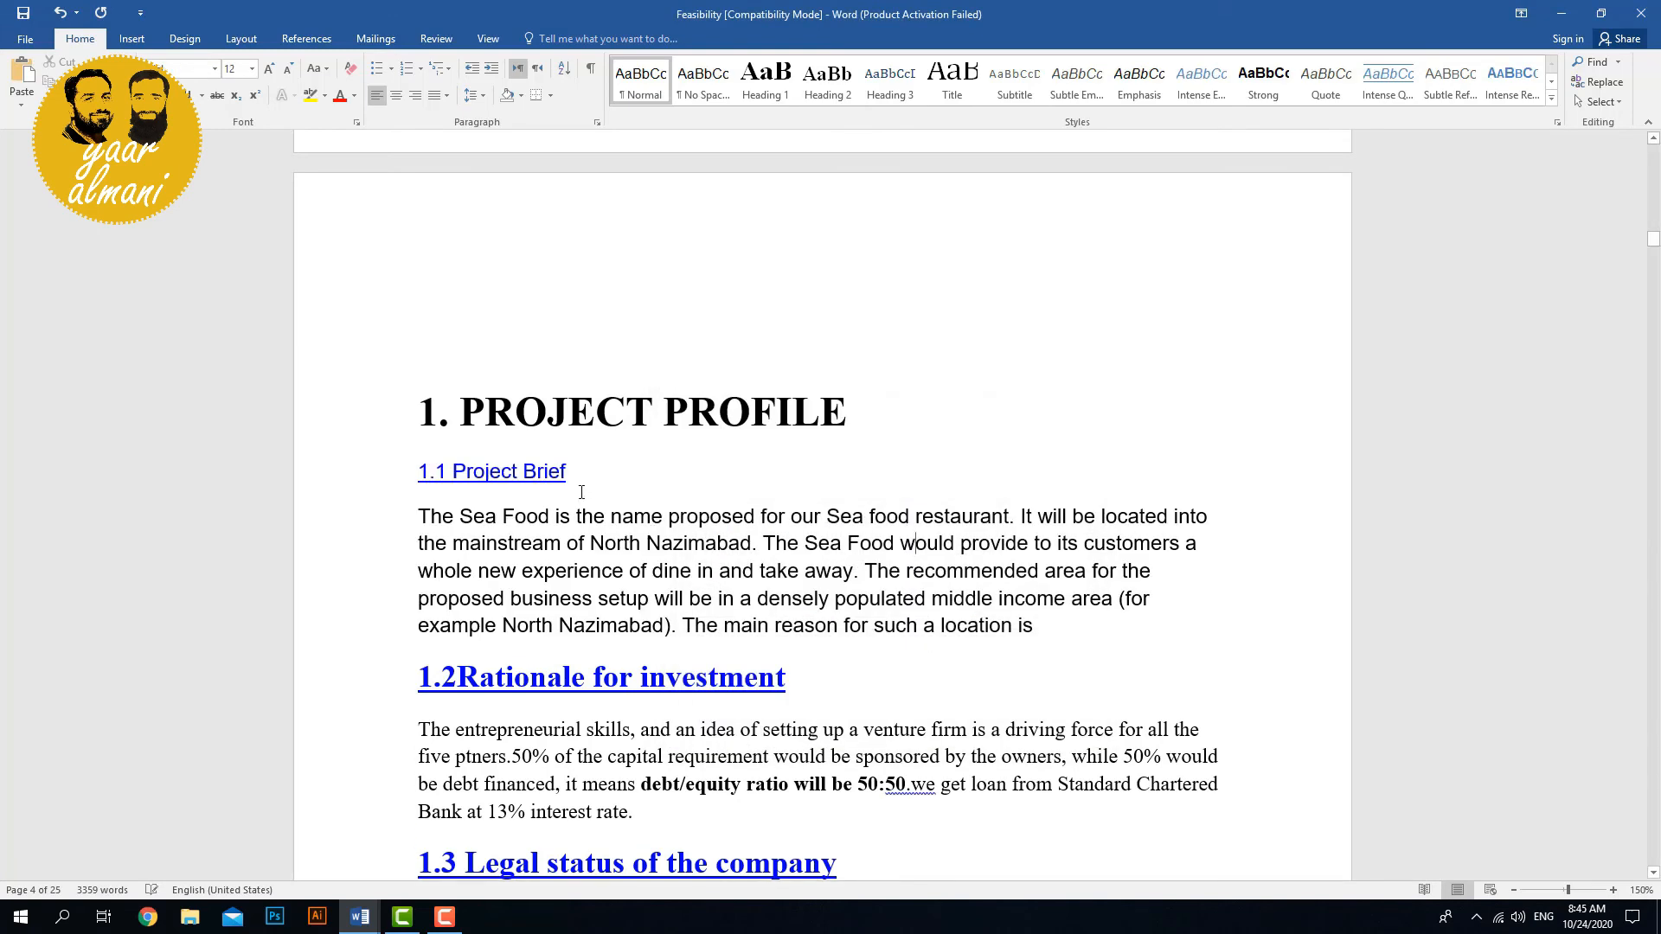
Create a new blank document and enter the sample text "Dacjg jhbfj hk lhhka" to try out the default font.
left_click(25, 39)
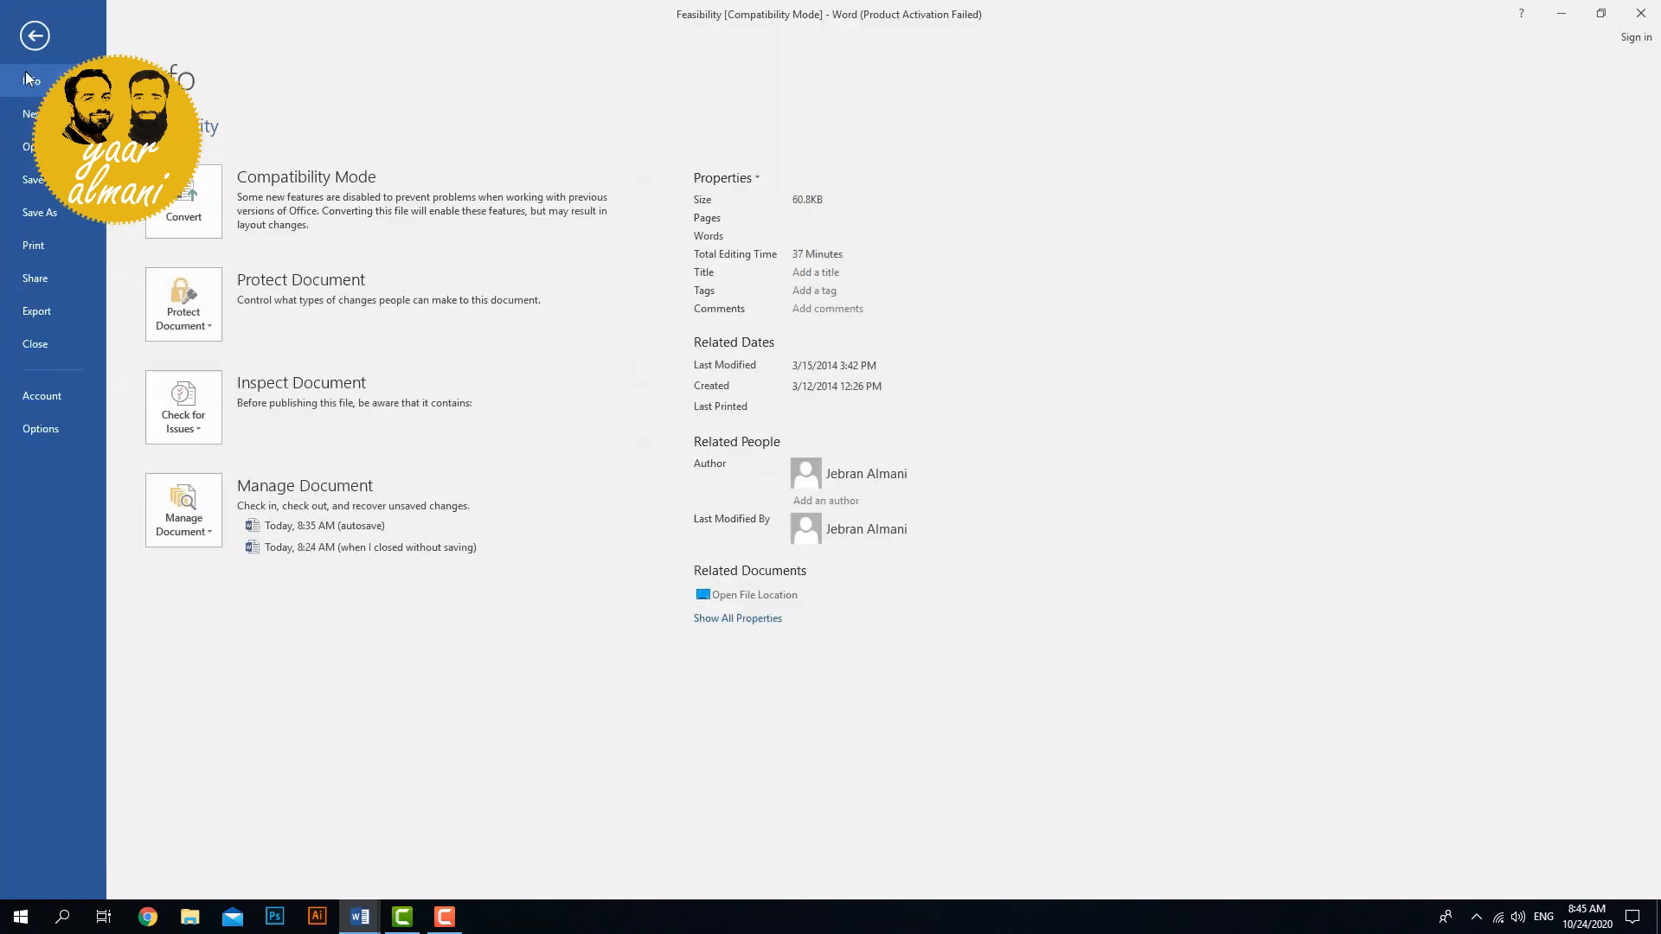
left_click(28, 115)
left_click(198, 267)
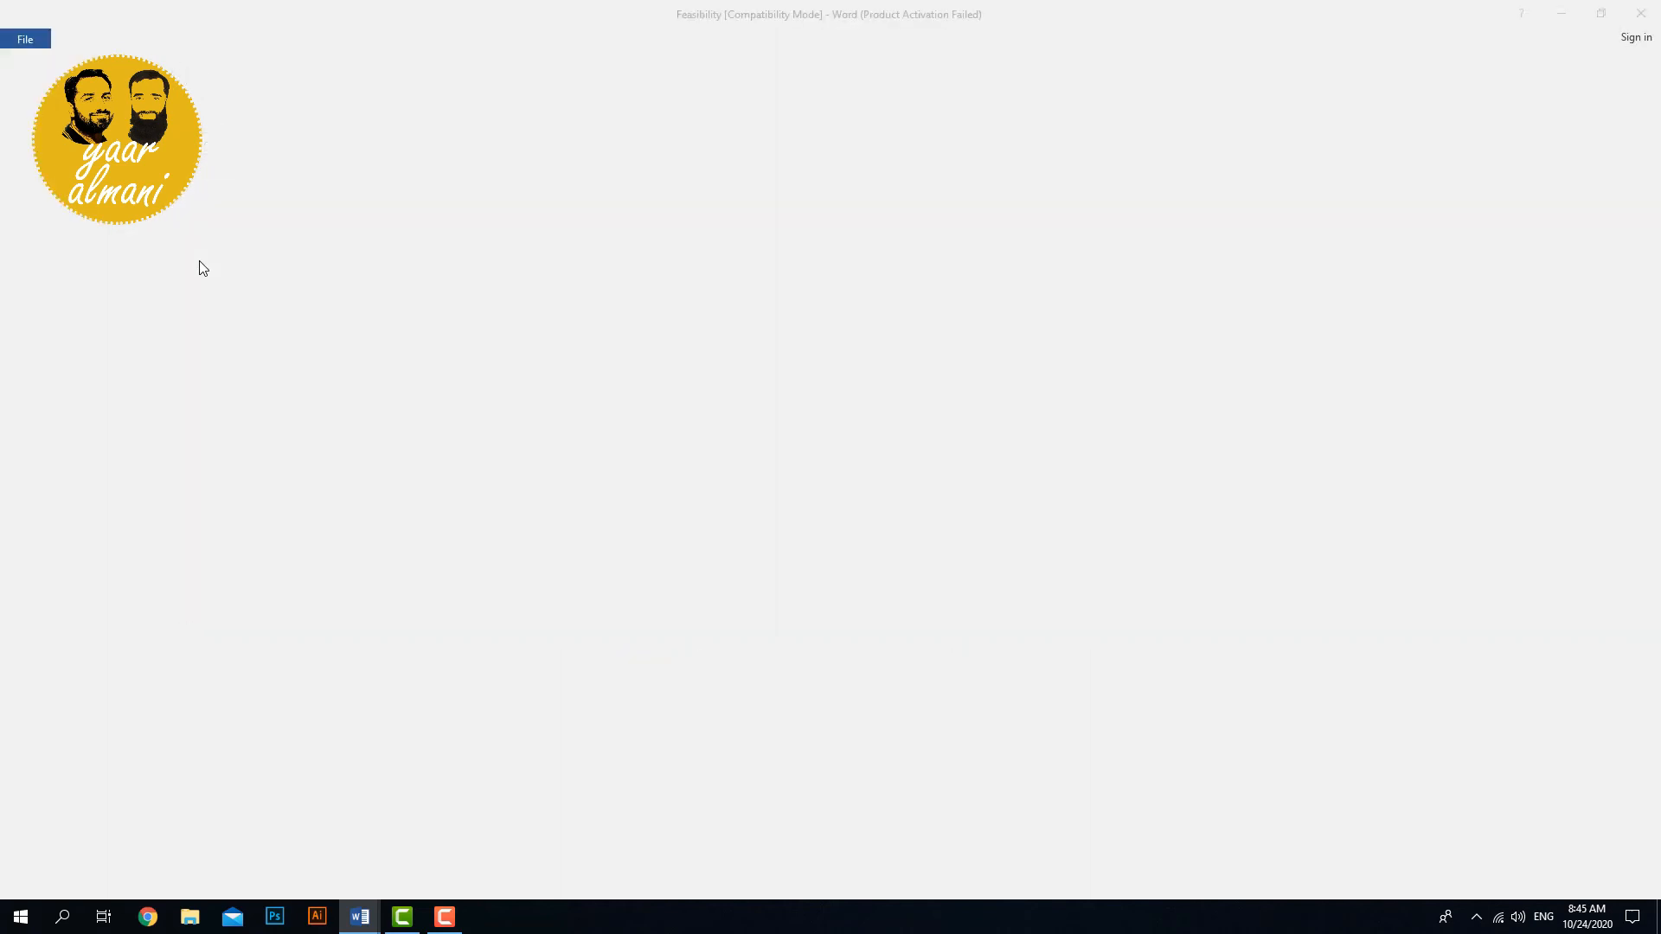
type("Dacjg ")
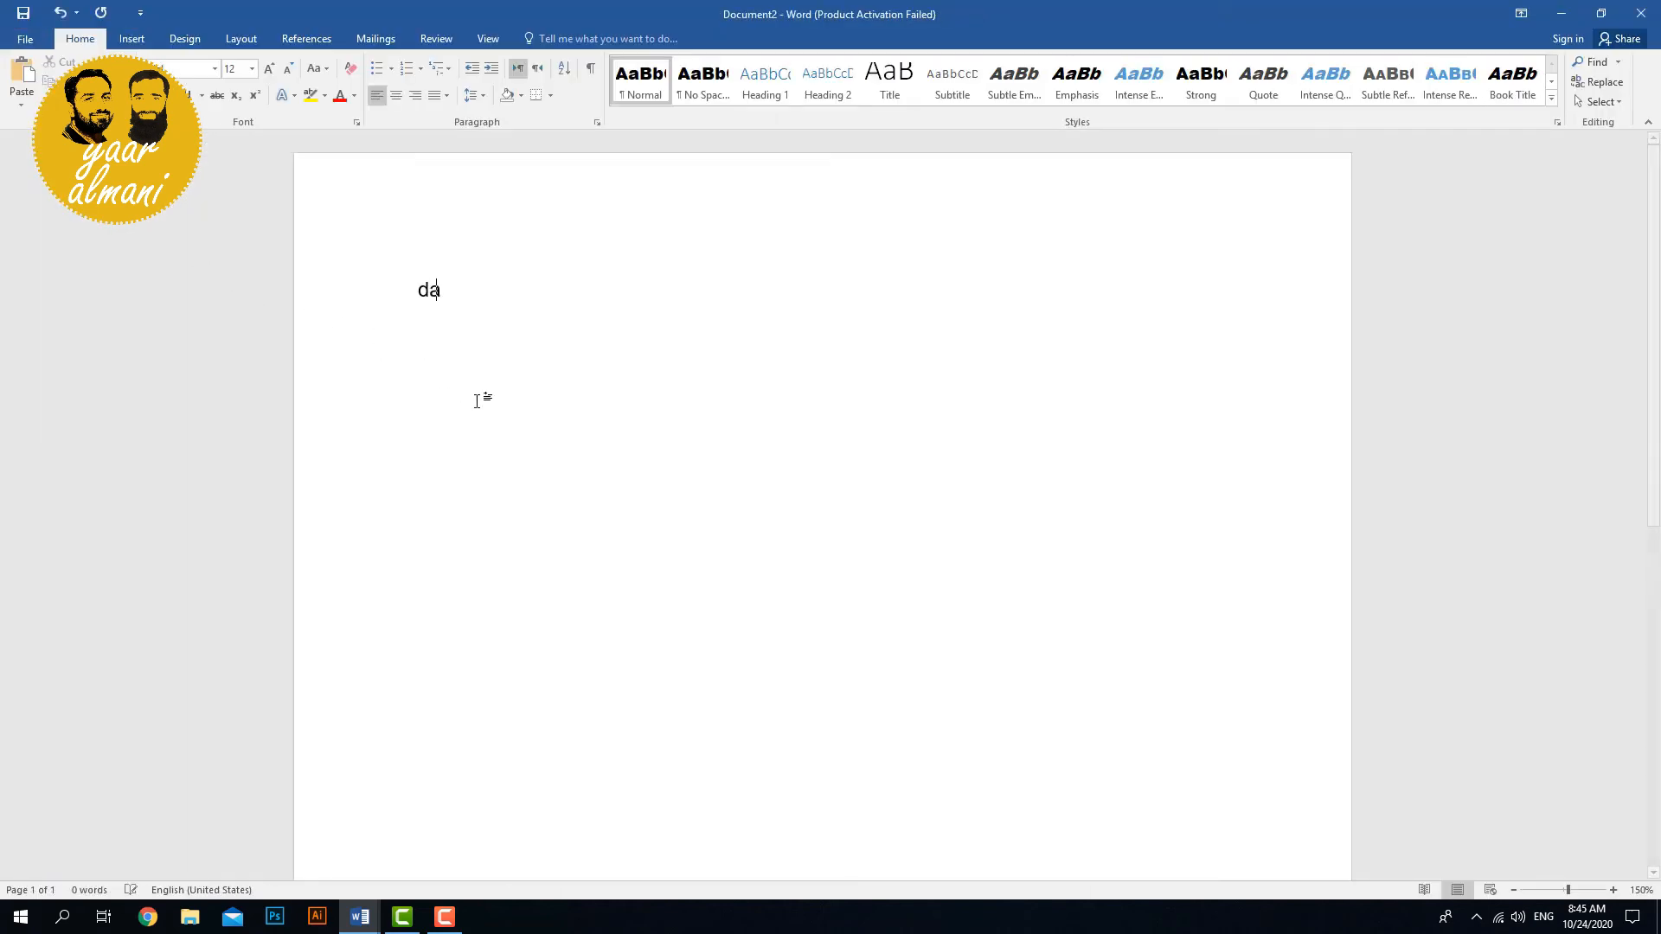
type("jhbfj hk")
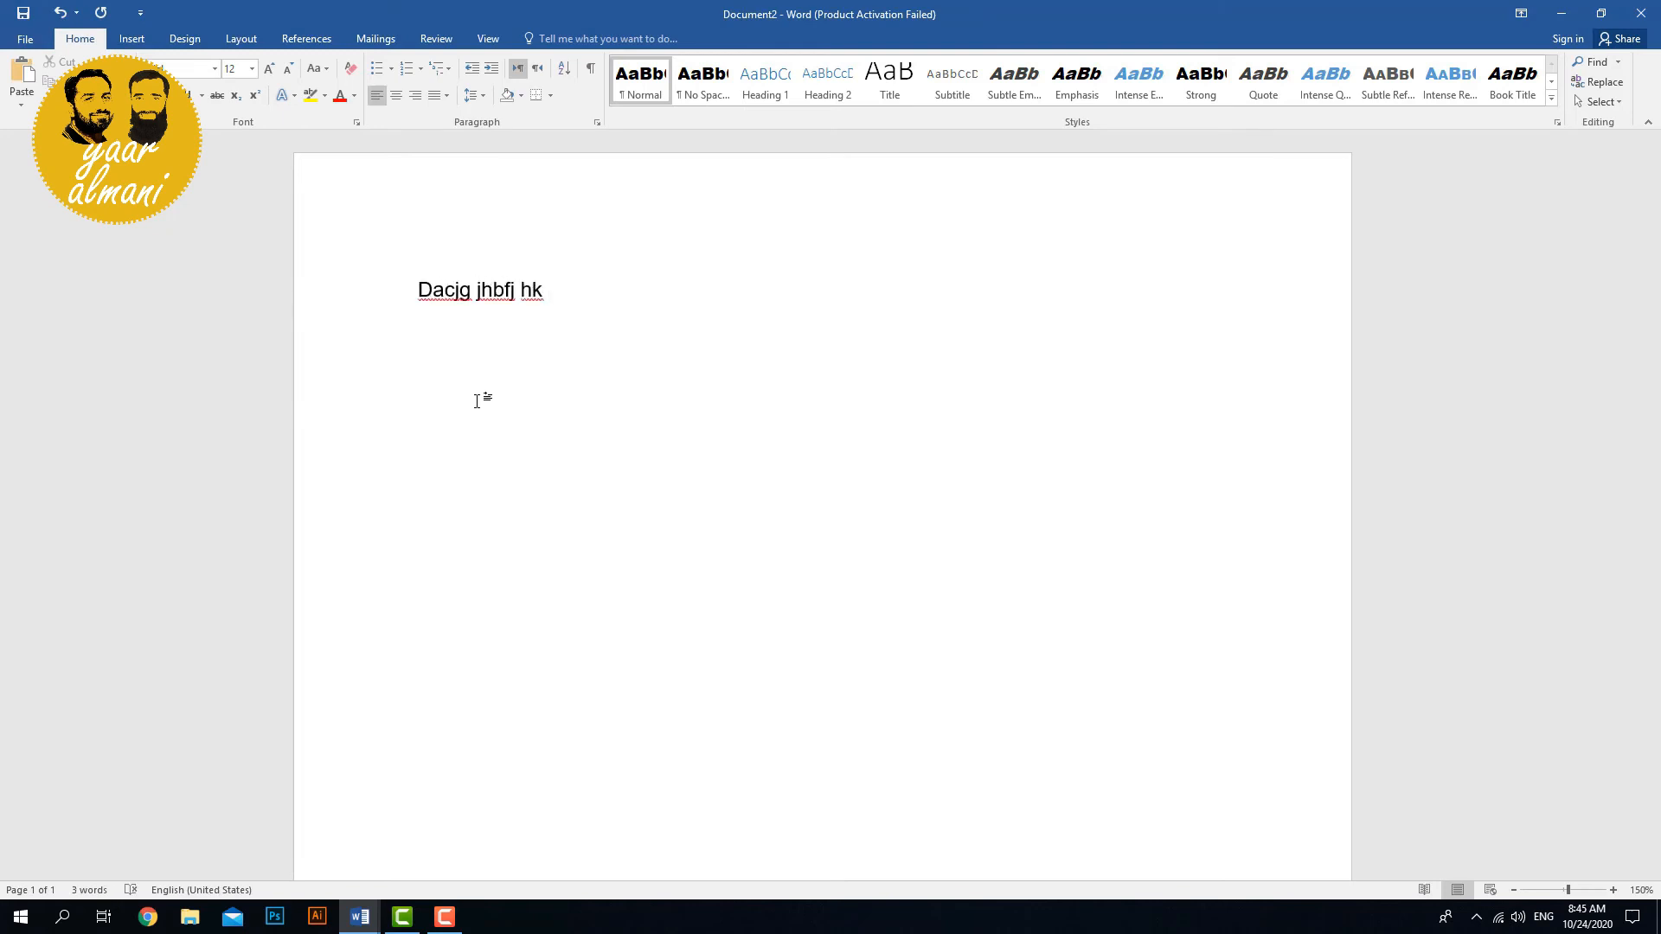
type(" lhhka")
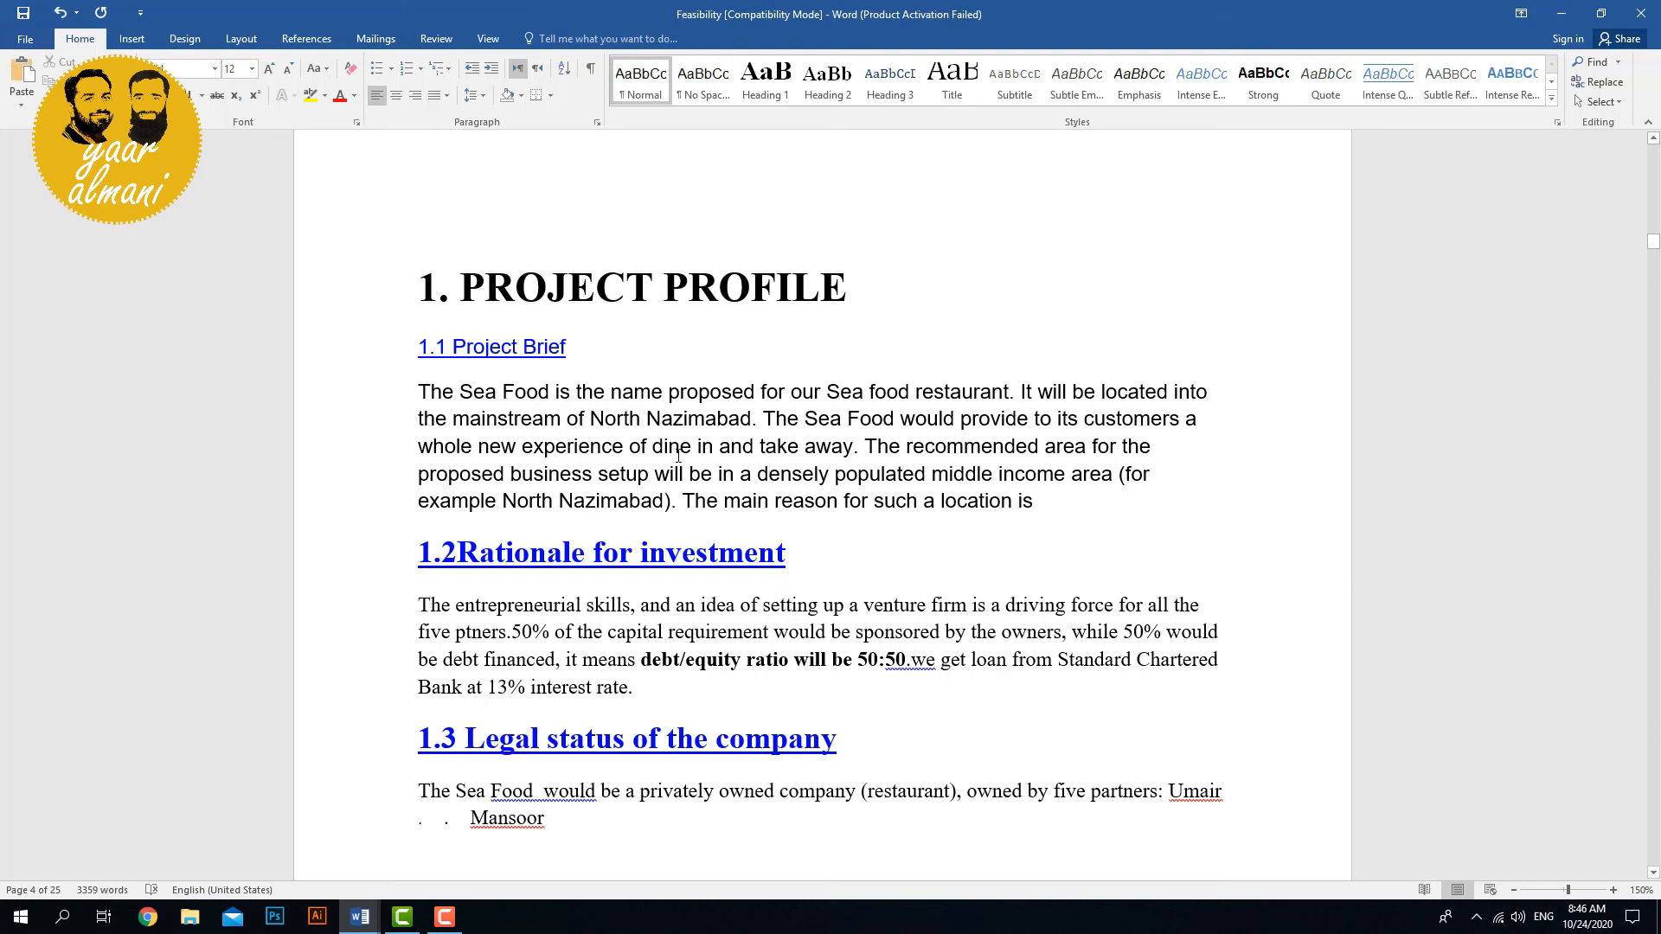
Search the Feasibility document for "food" and step through the matches to the one about food outlets above 1.12.
key("ctrl+f")
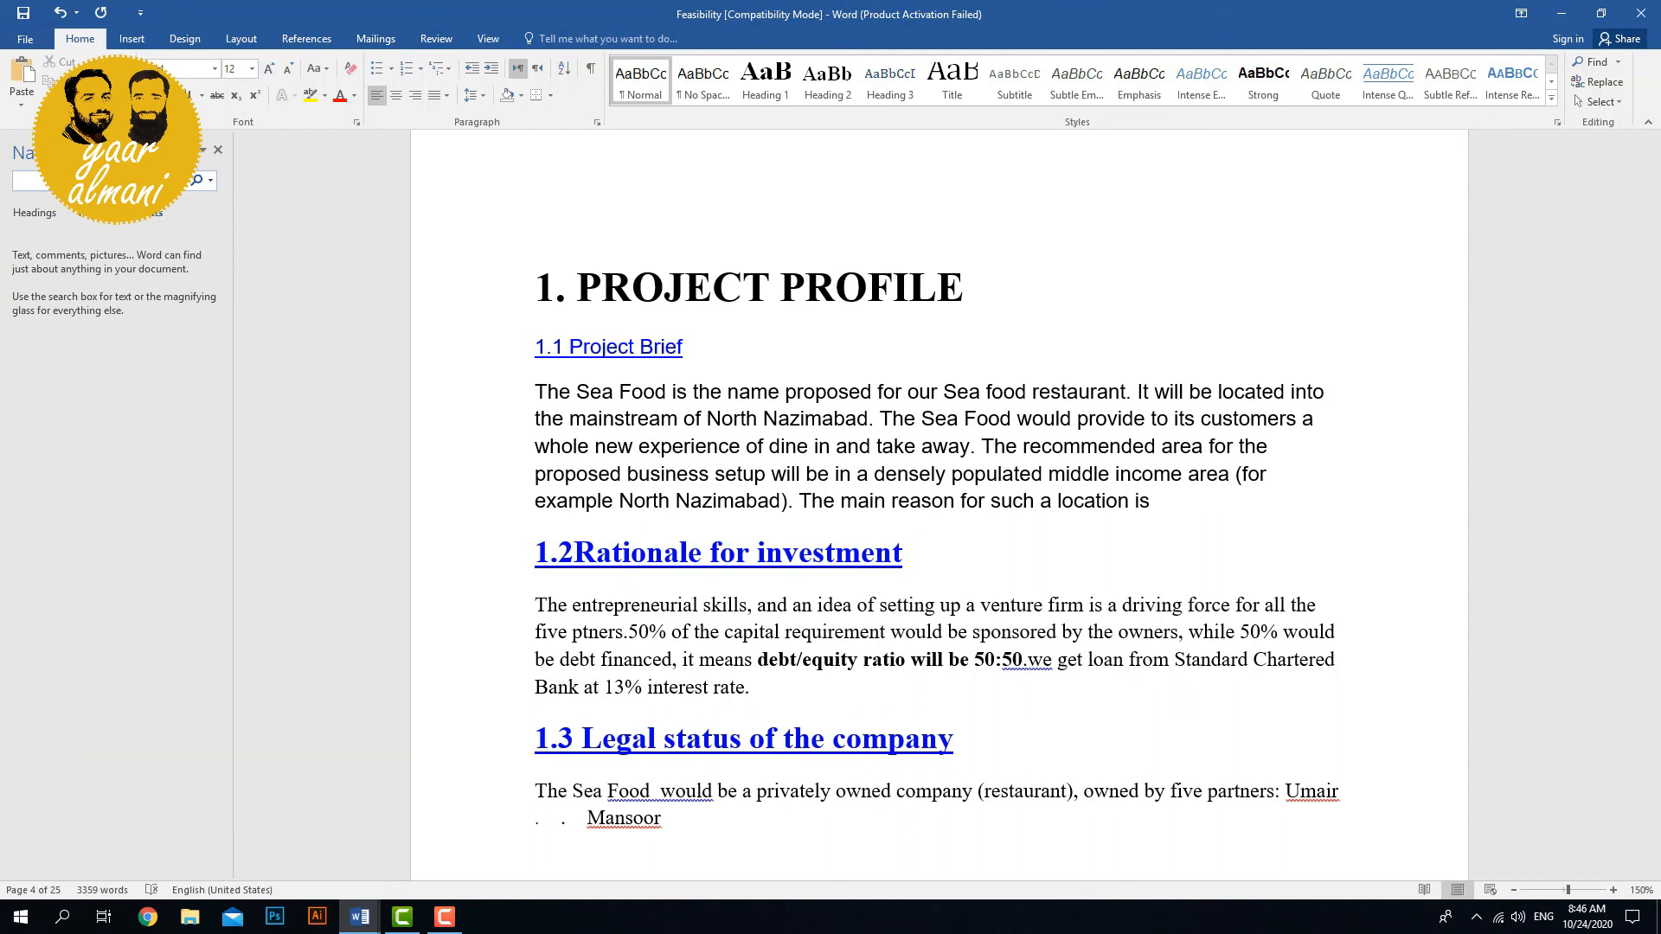
type("food")
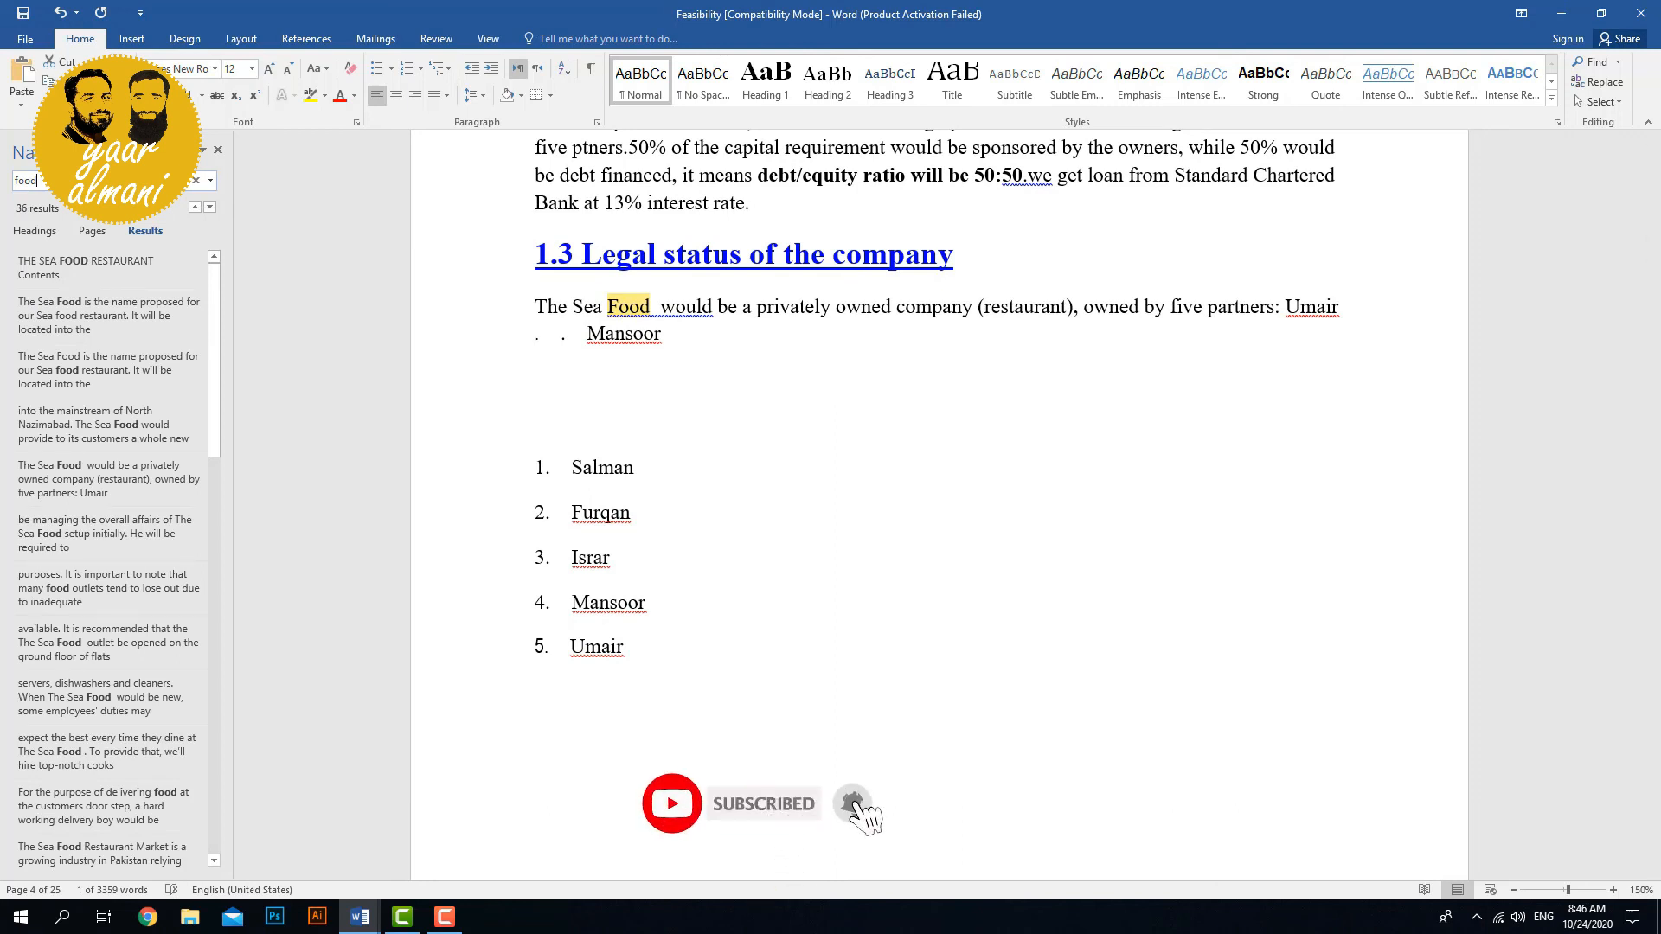
key("Return")
key("Return")
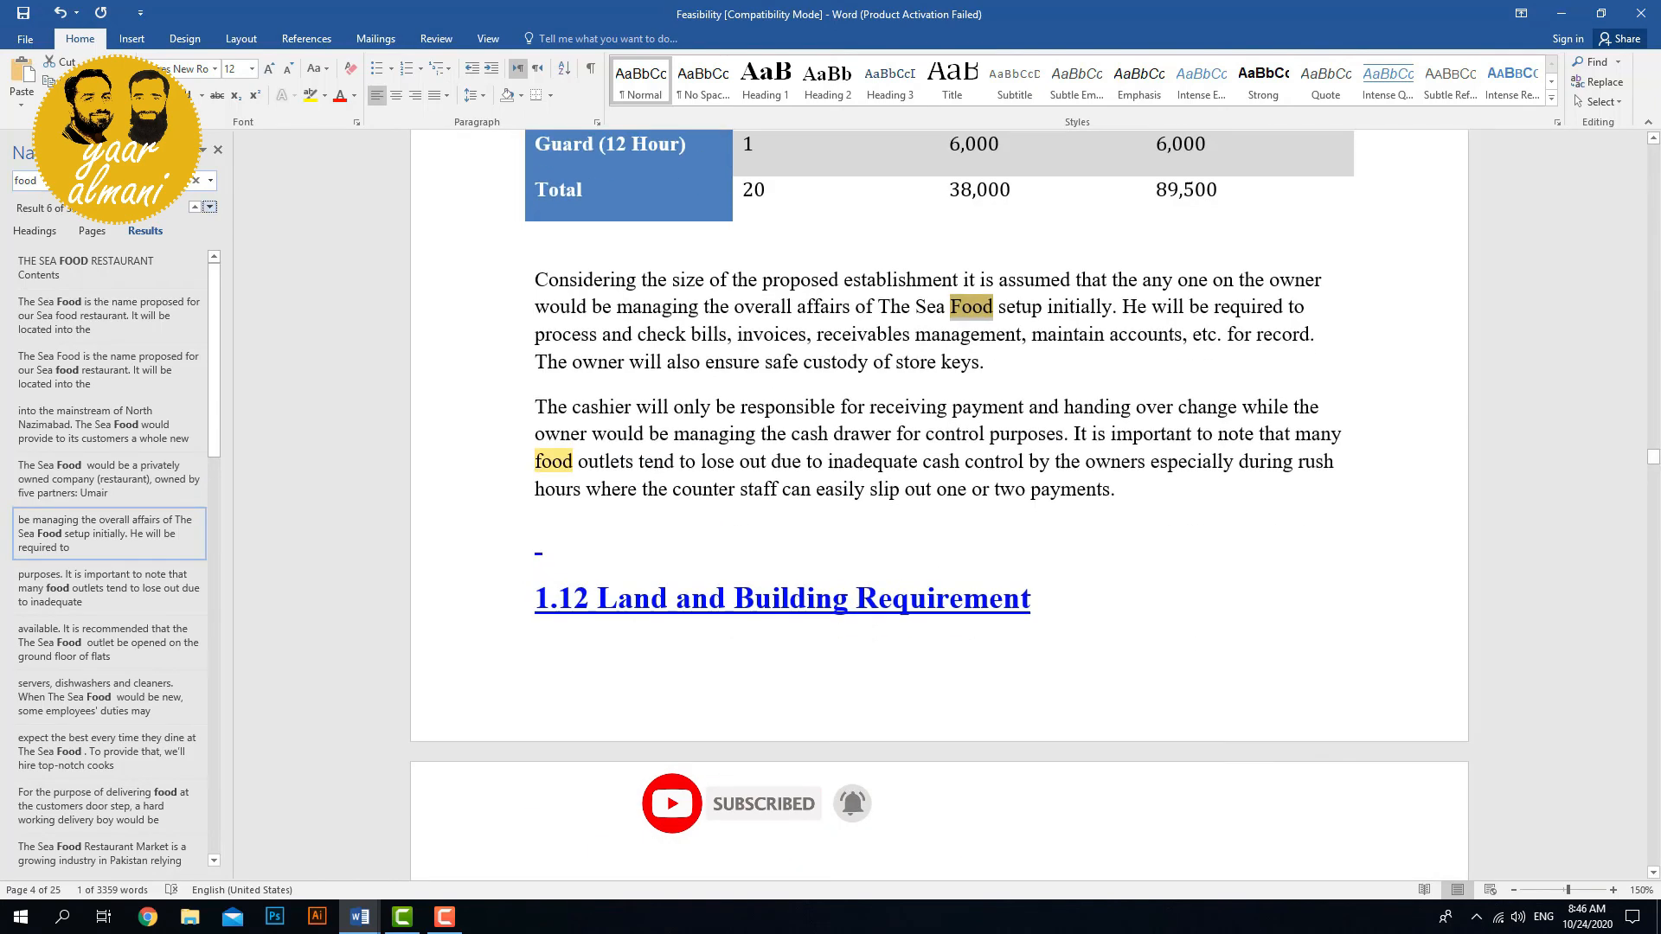
key("Return")
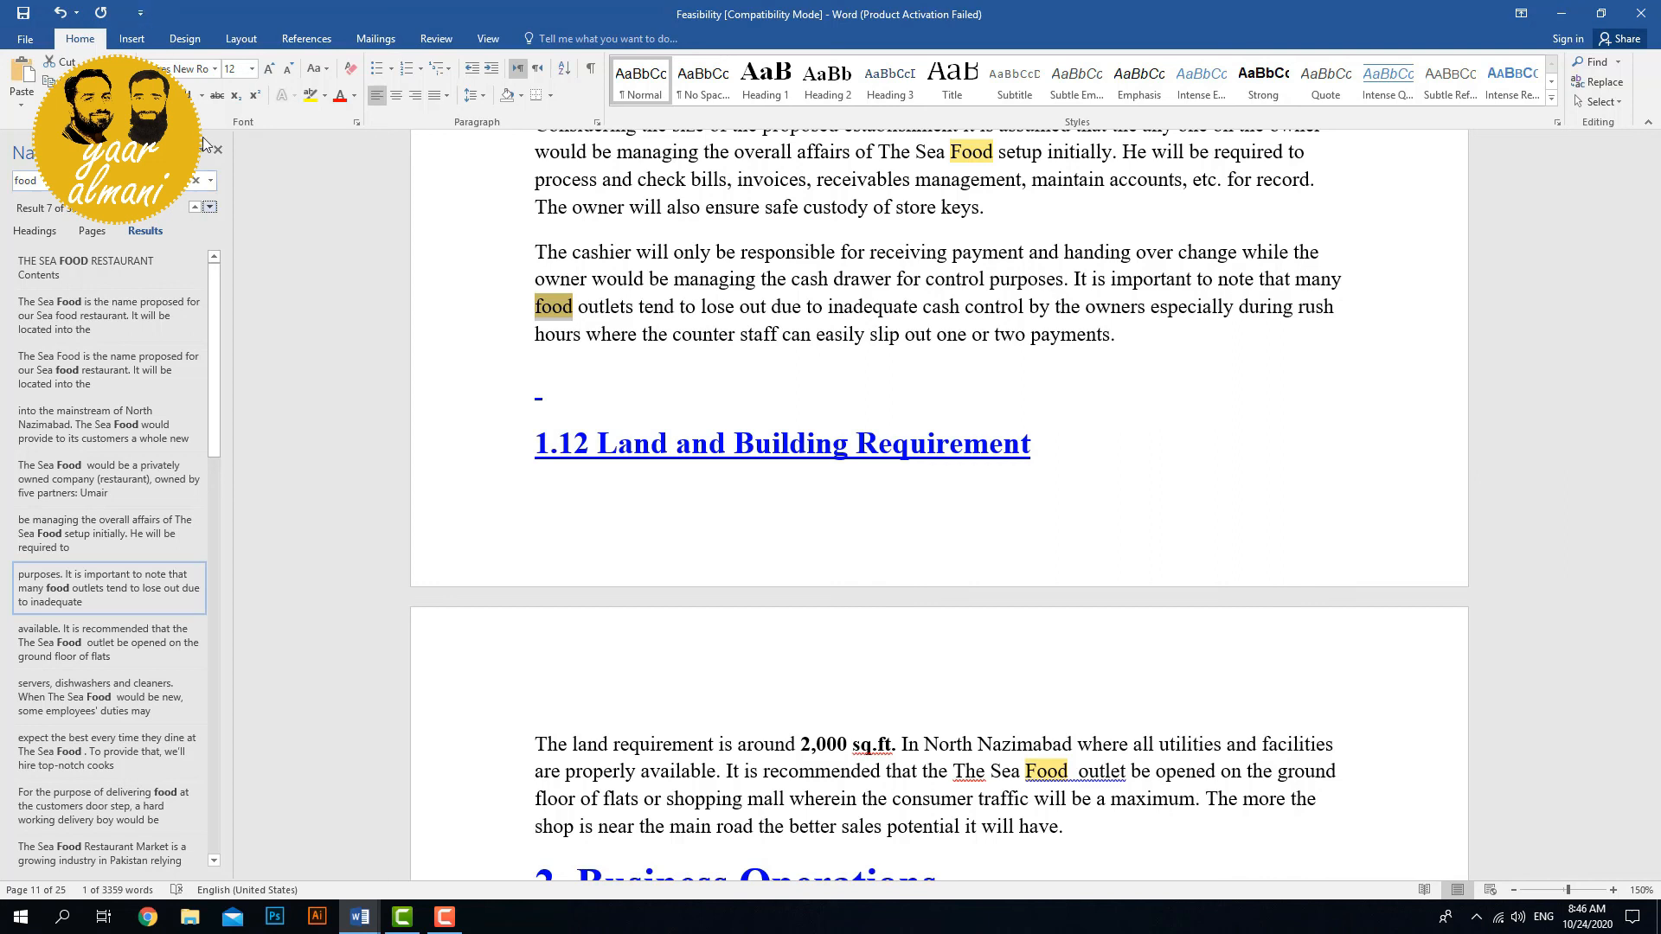
Open Find and Replace for replacing text and erase the search term "food".
left_click(211, 180)
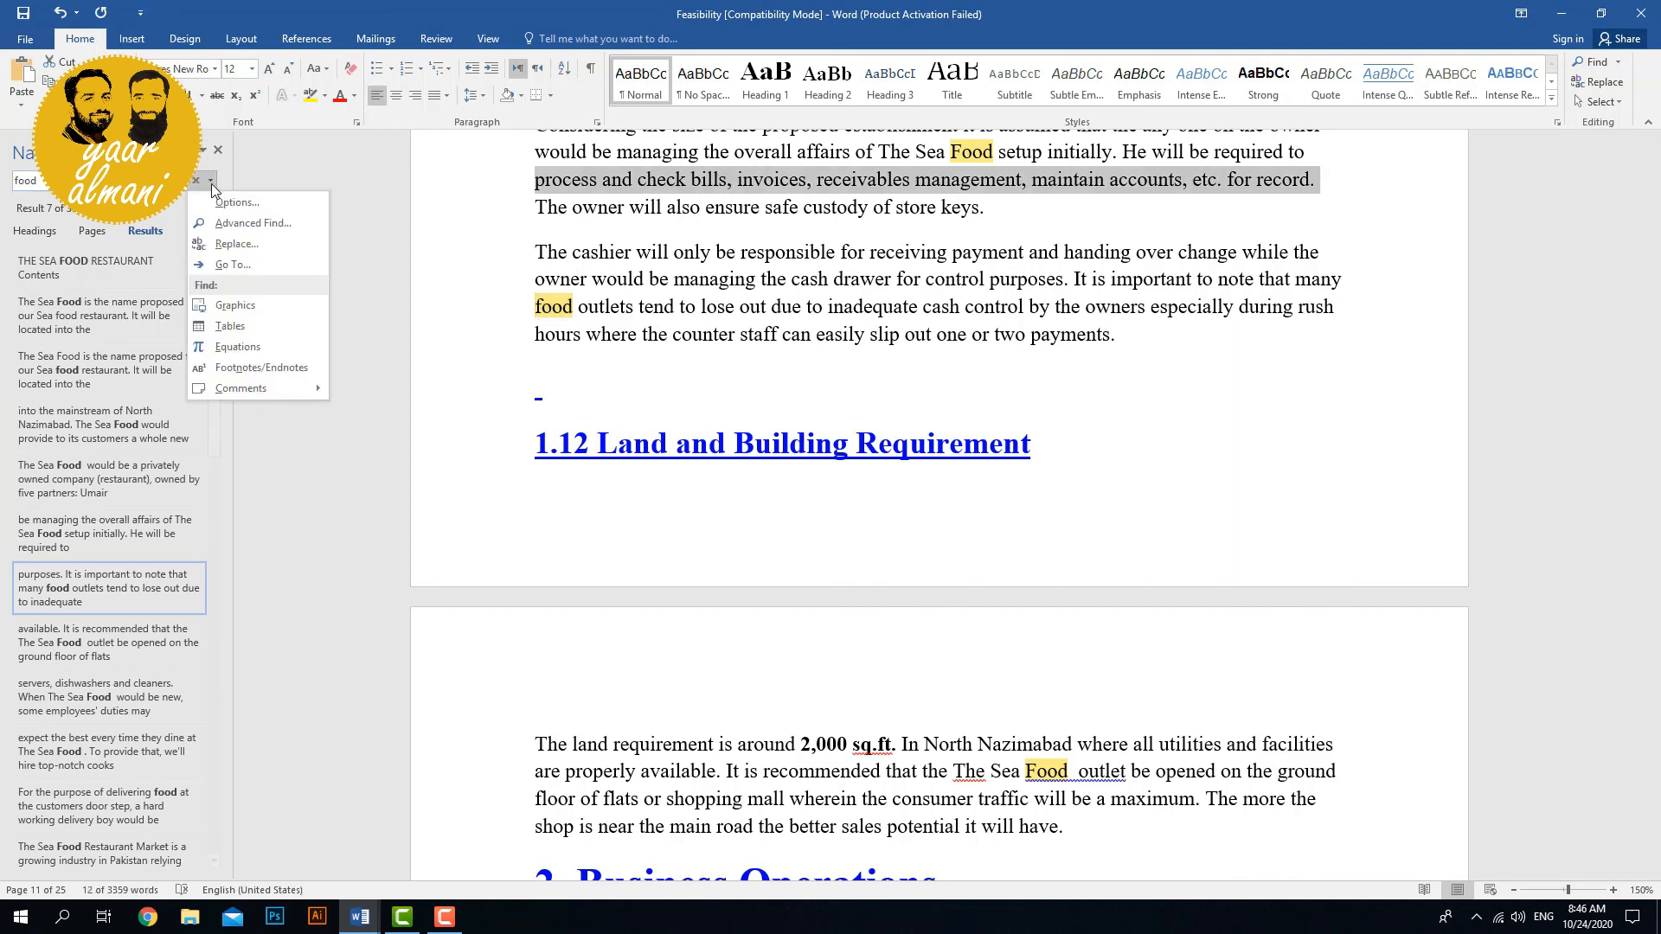
left_click(239, 242)
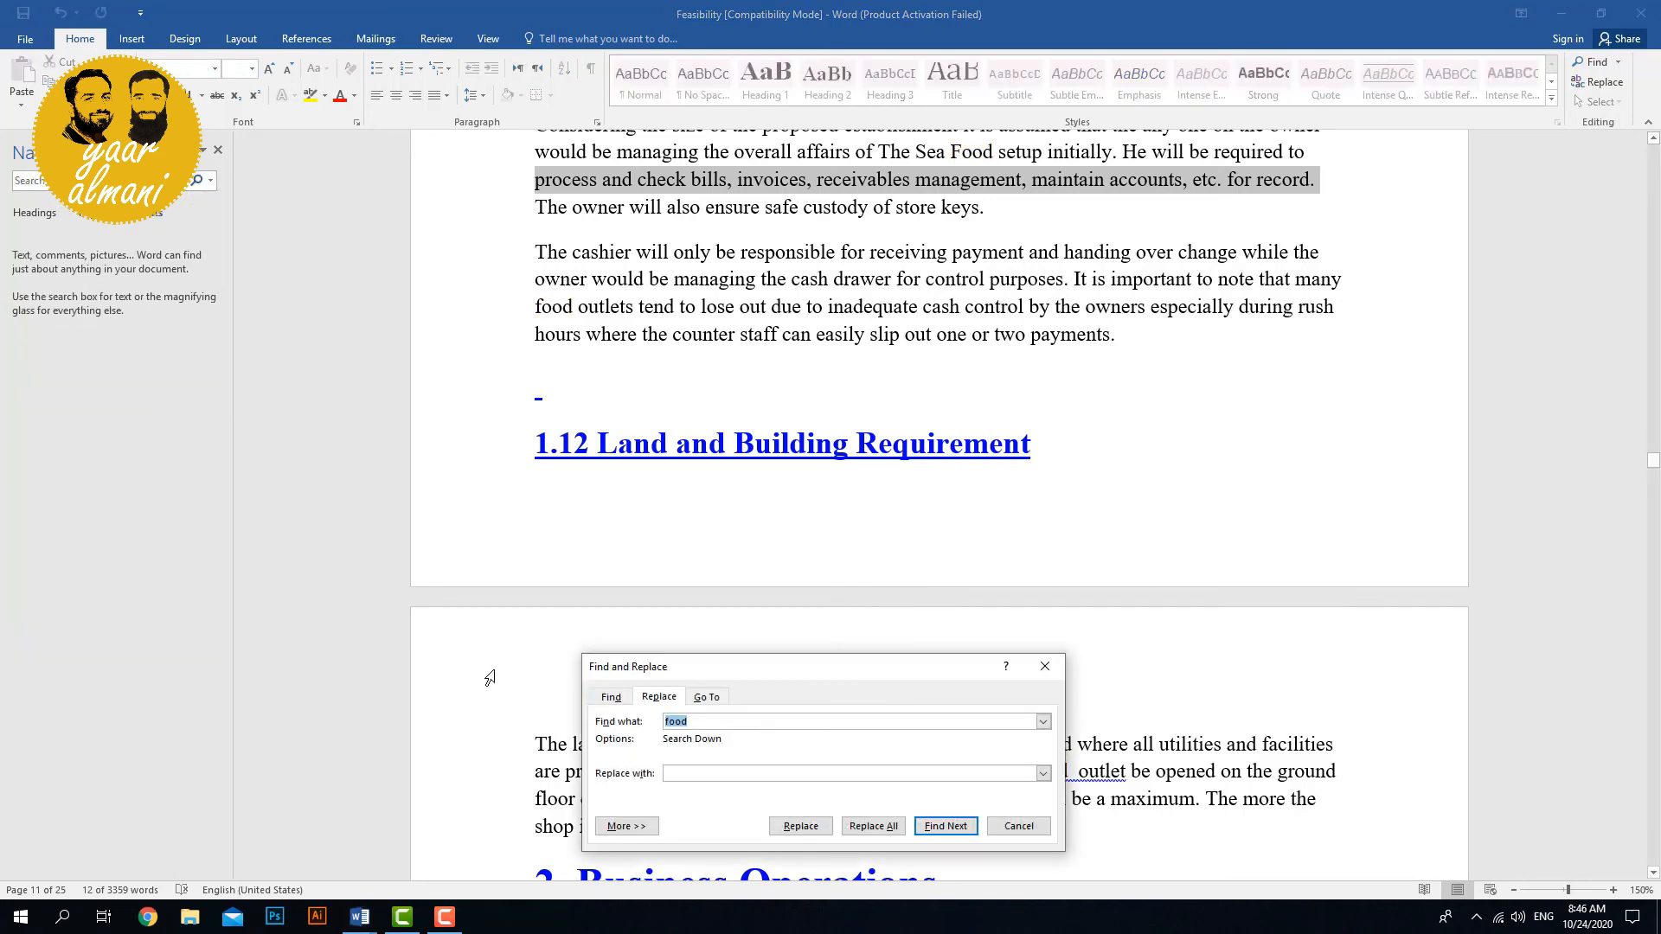
left_click(699, 725)
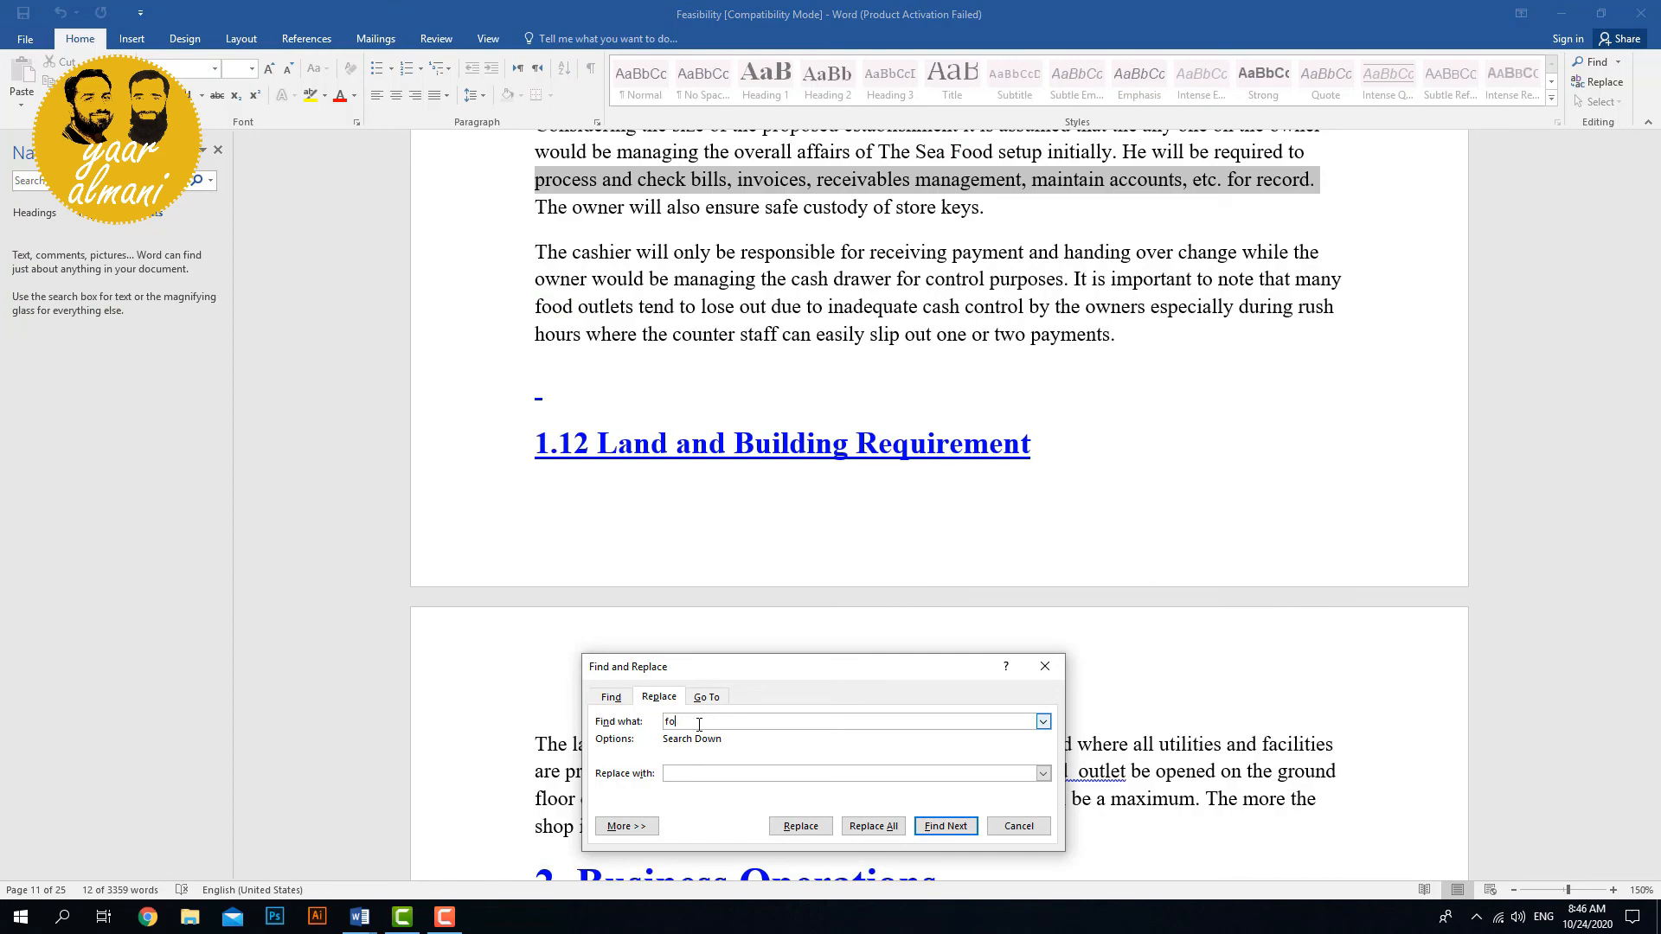
key("BackSpace")
key("BackSpace")
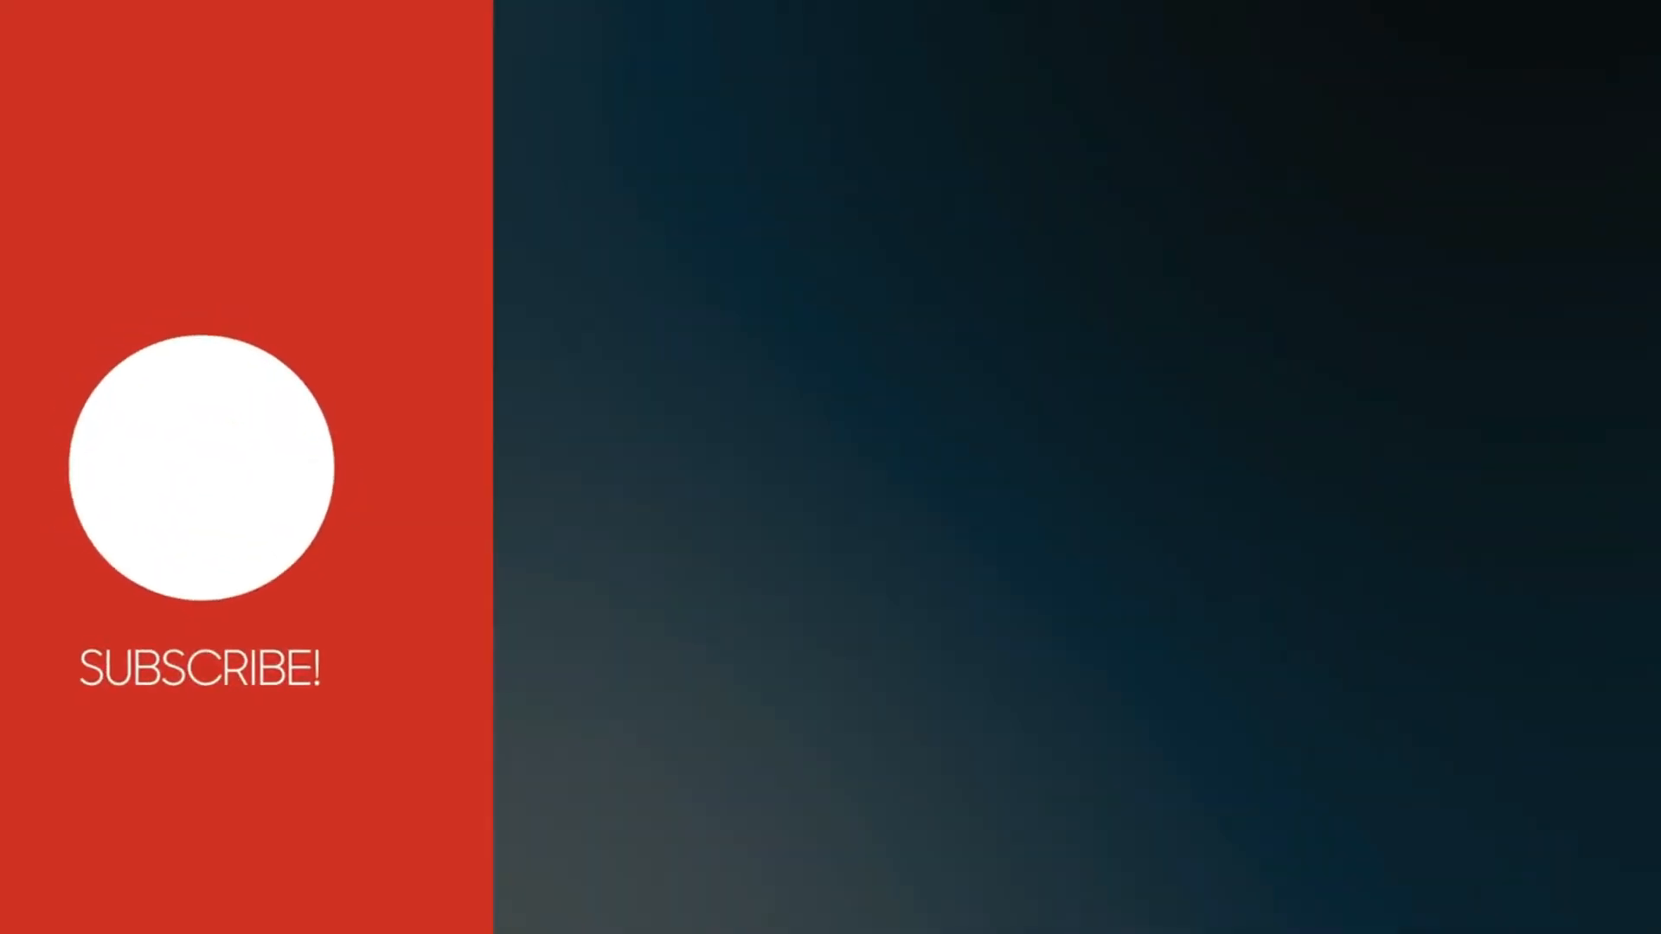